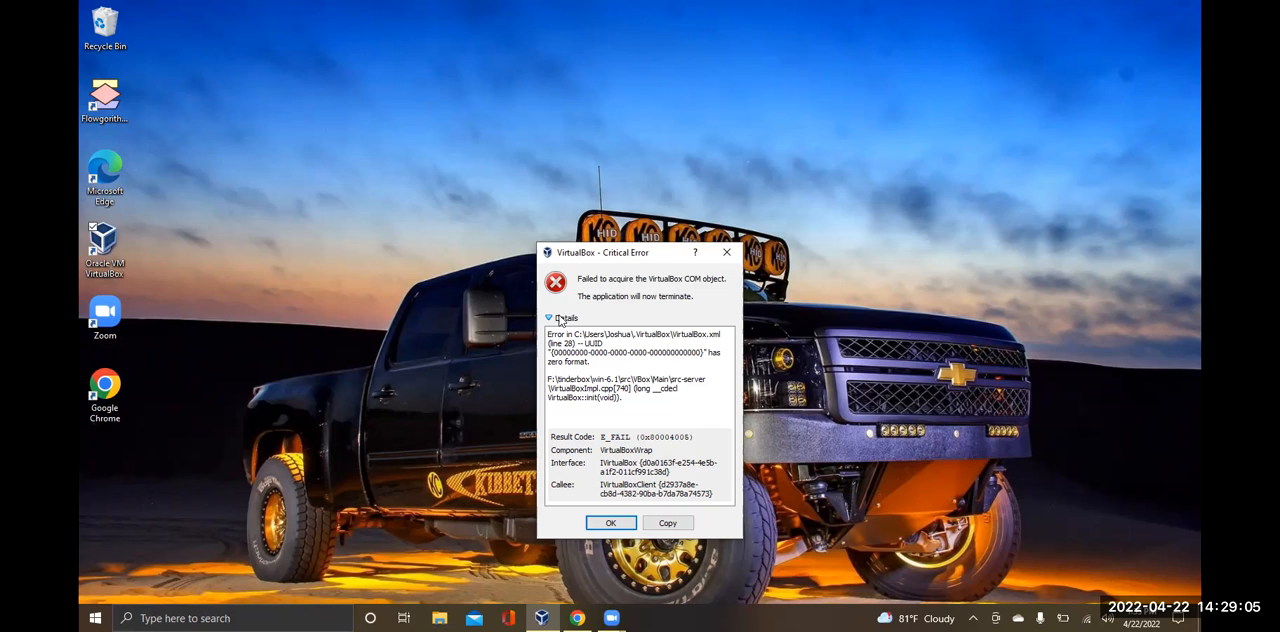
Copy the VirtualBox critical error details and paste them into a new Notepad document
left_click(660, 528)
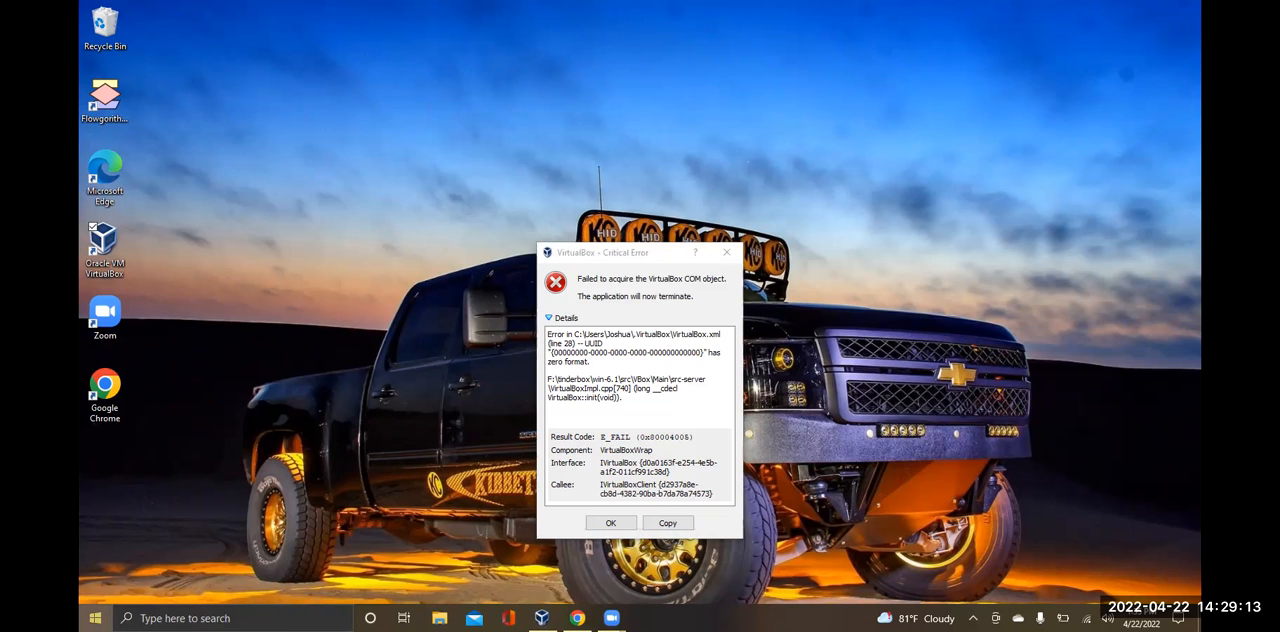
left_click(95, 618)
type("n")
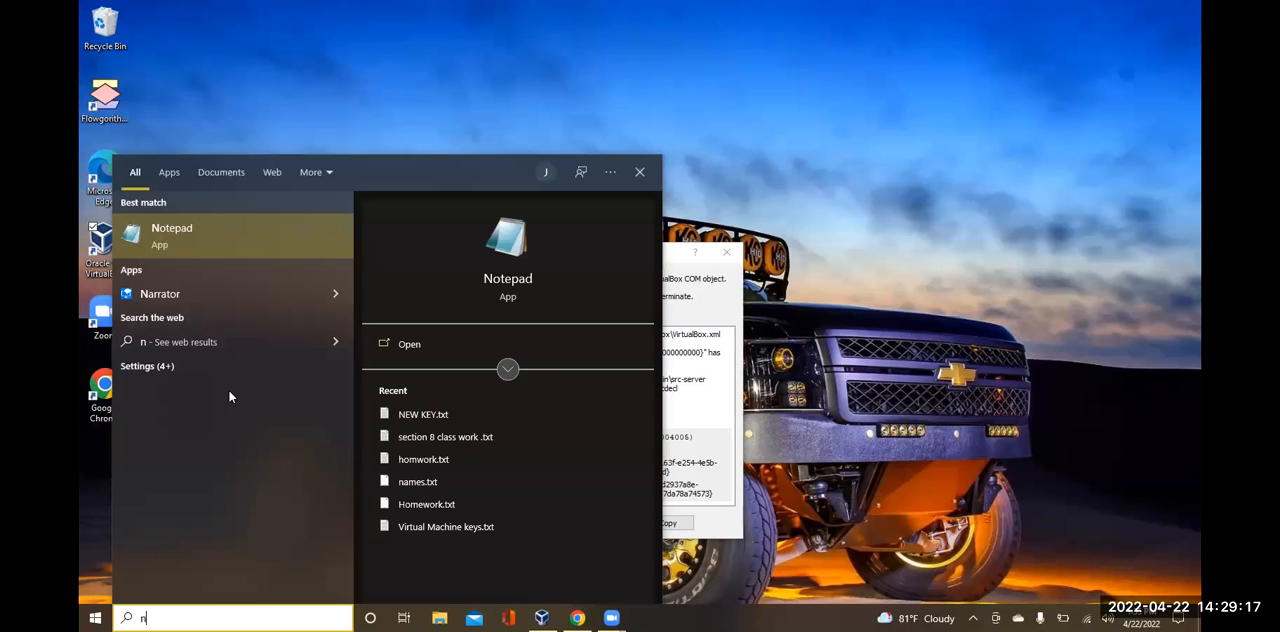
left_click(292, 234)
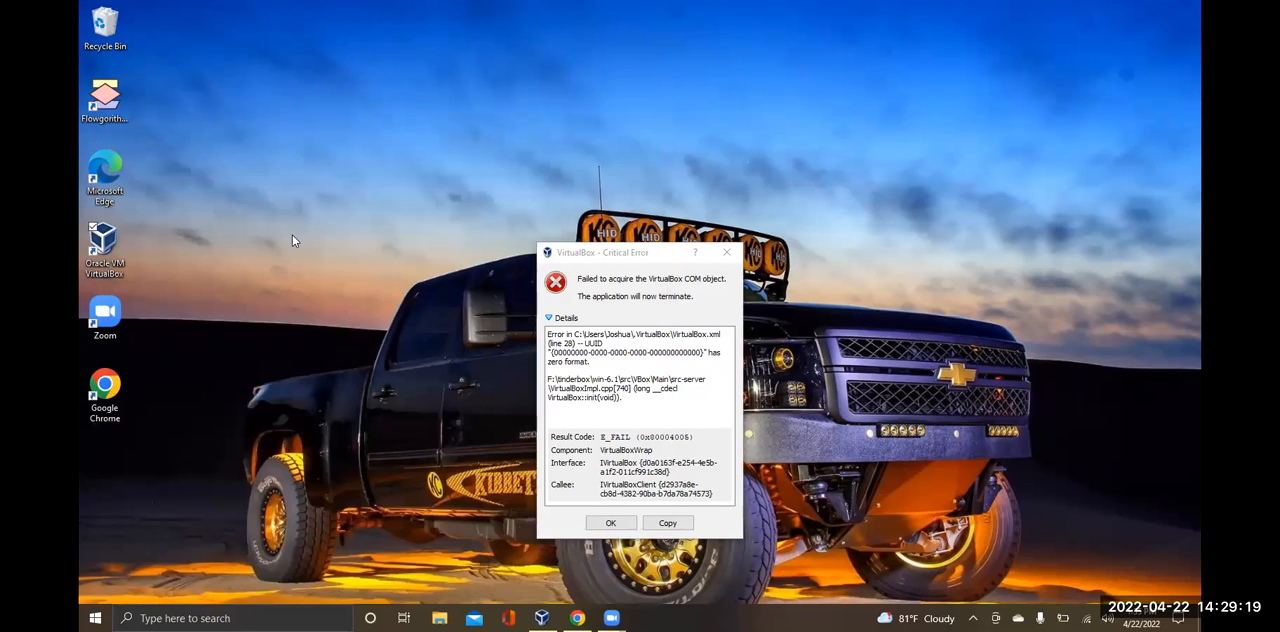
right_click(711, 210)
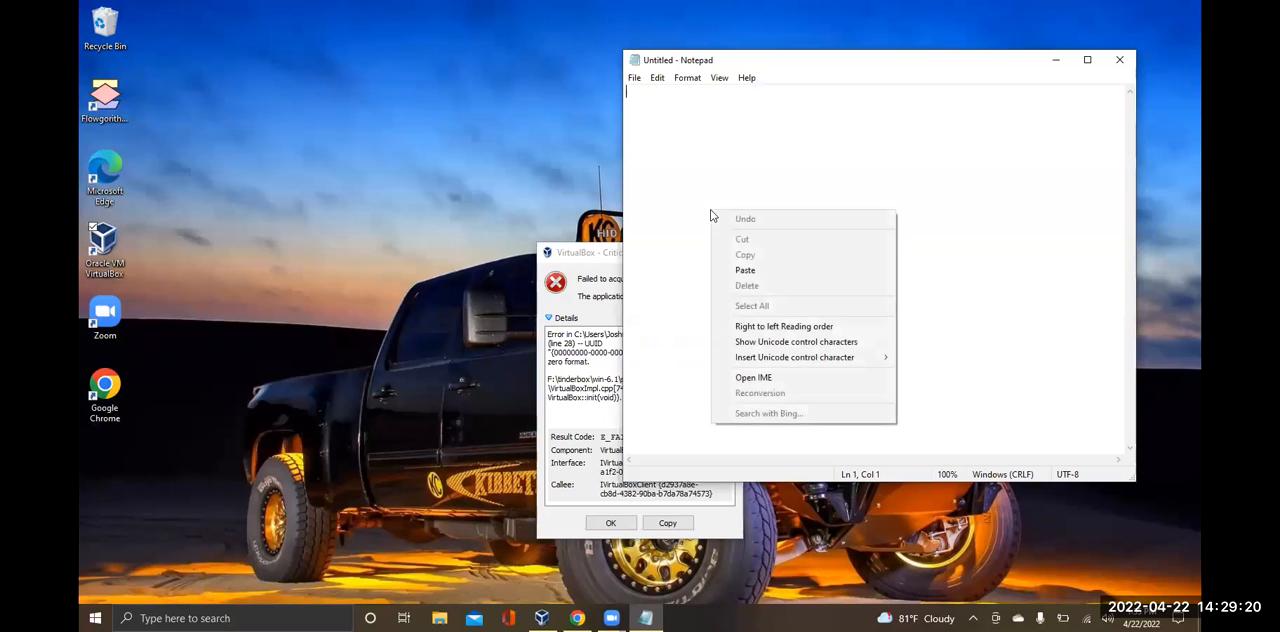
left_click(754, 278)
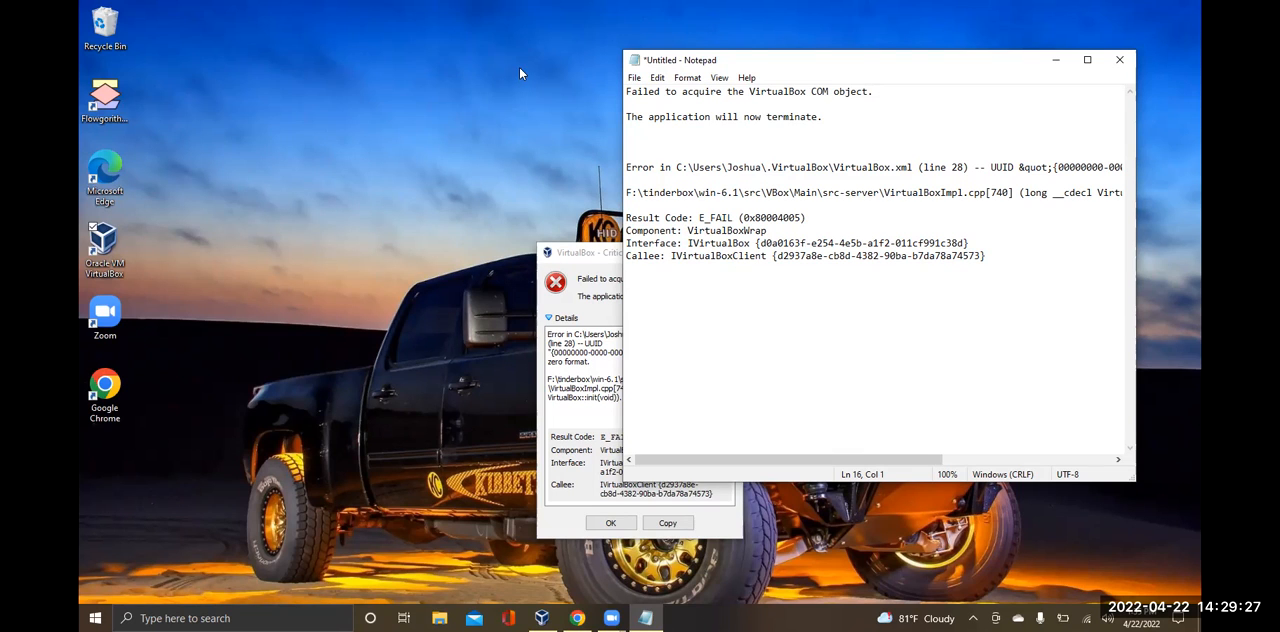
Save the pasted error text as a text document named "Critical error" and close Notepad
left_click(634, 79)
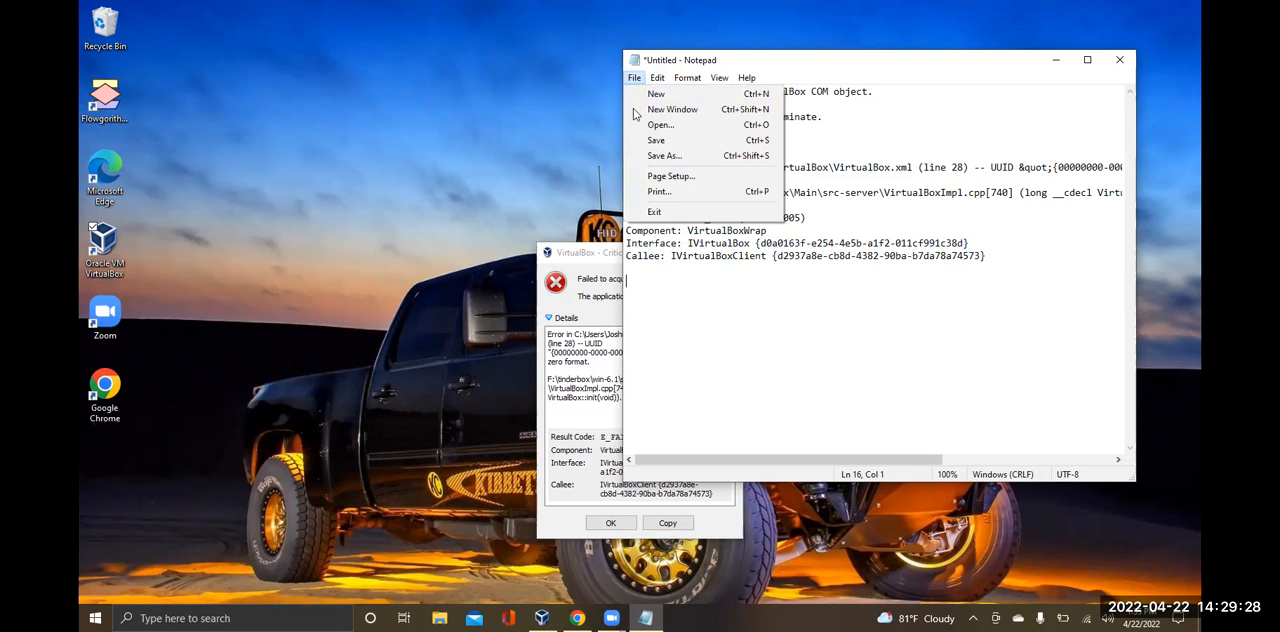
left_click(657, 154)
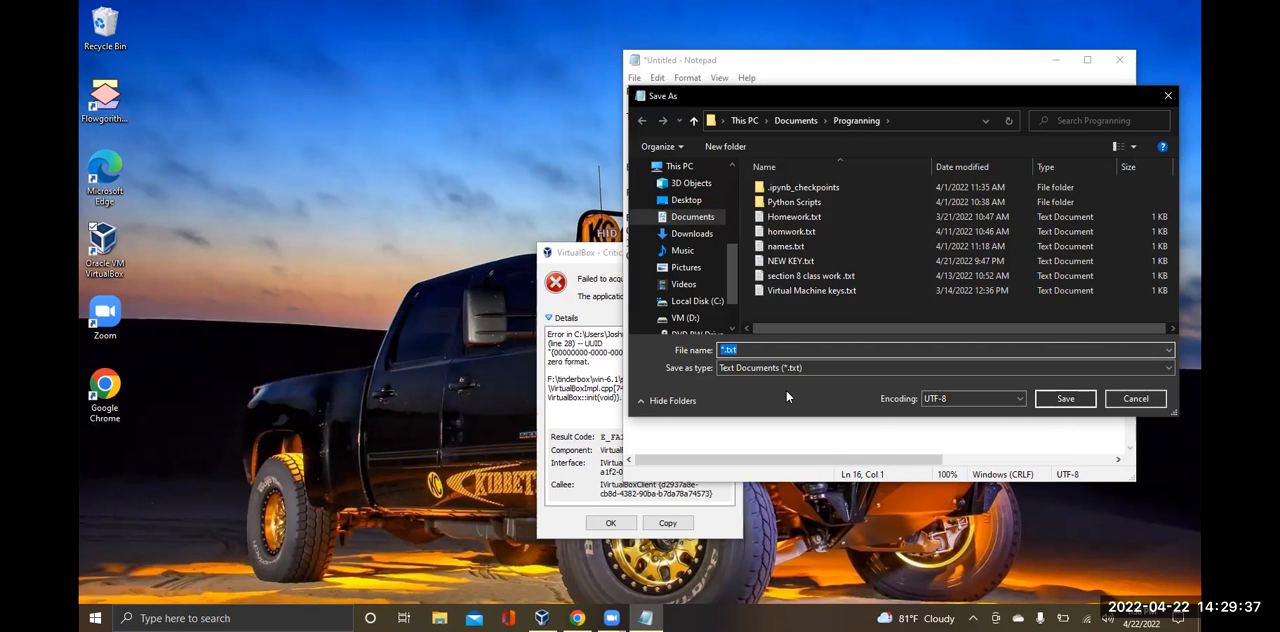
type("Critical error")
left_click(1062, 396)
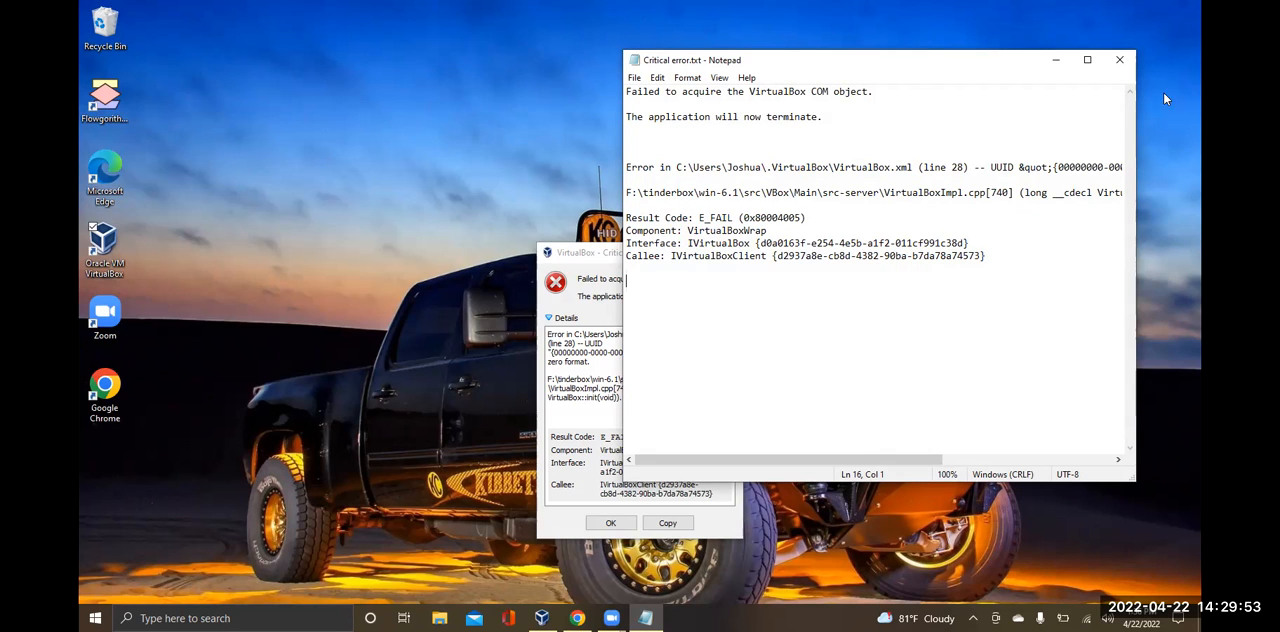
left_click(1119, 59)
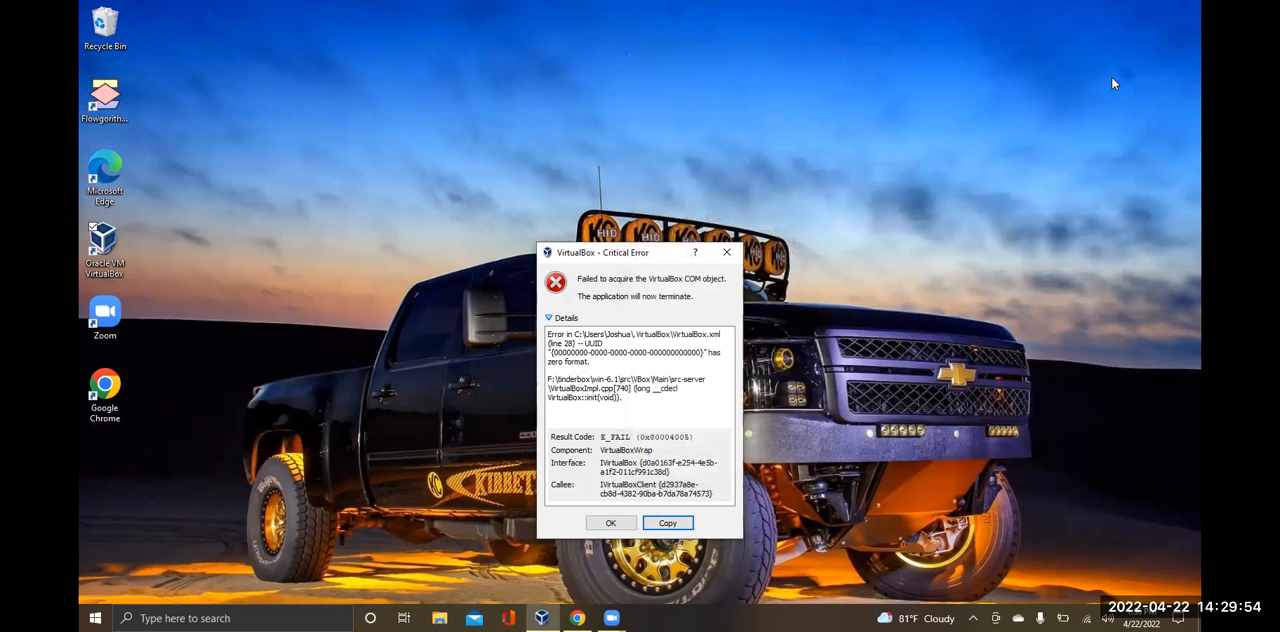
Dismiss the critical error, try launching Oracle VM VirtualBox again from the desktop, and dismiss the error dialog
left_click(612, 523)
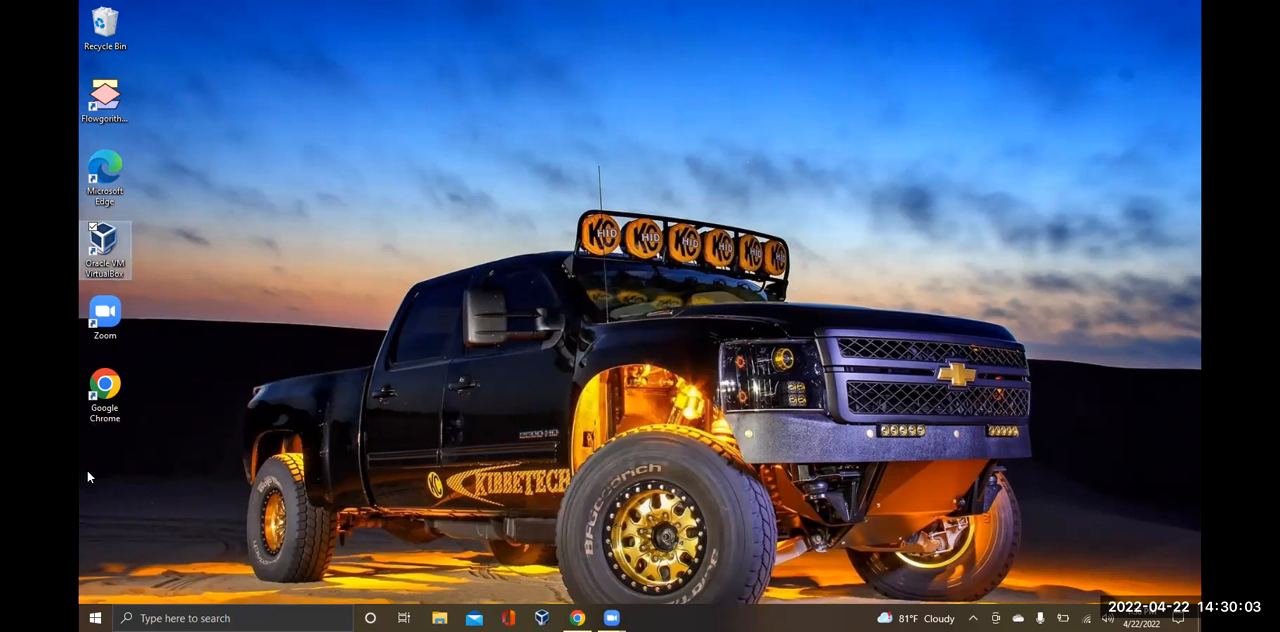
double_click(121, 240)
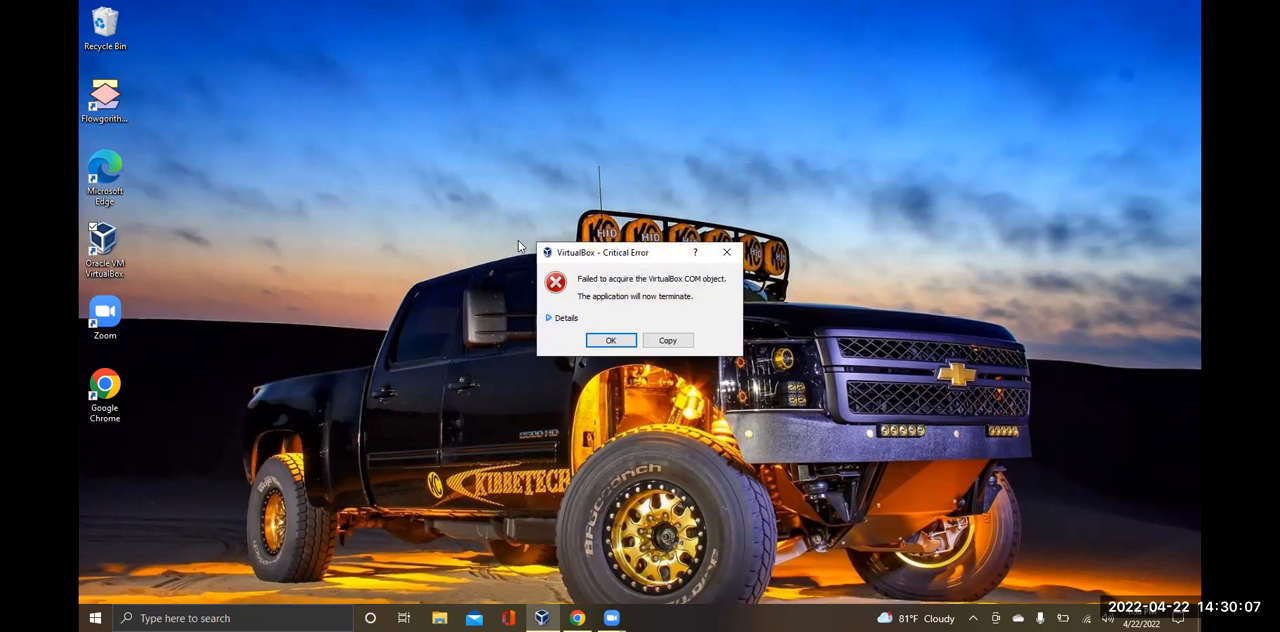
left_click(611, 341)
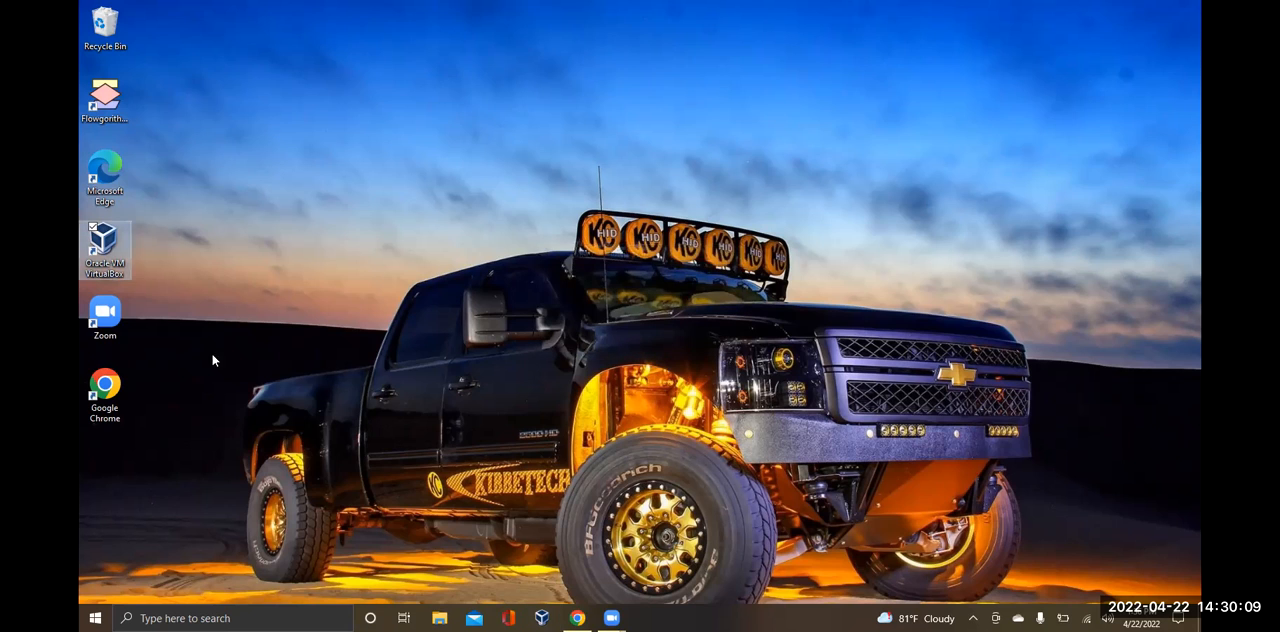
right_click(106, 260)
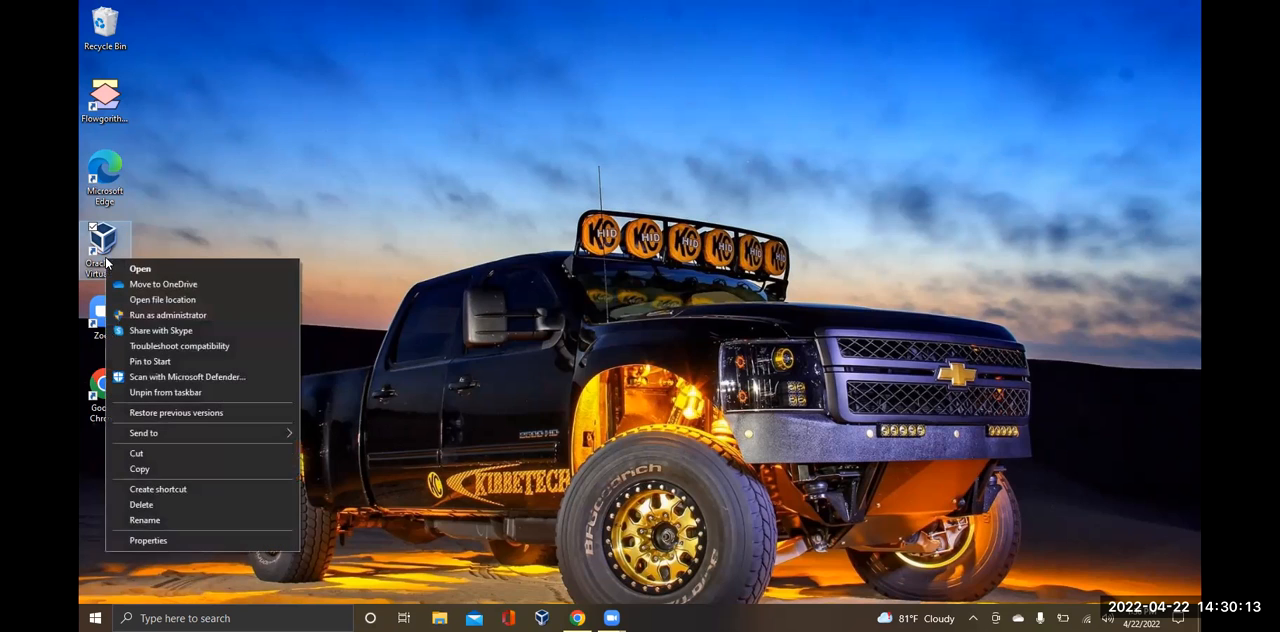
left_click(262, 221)
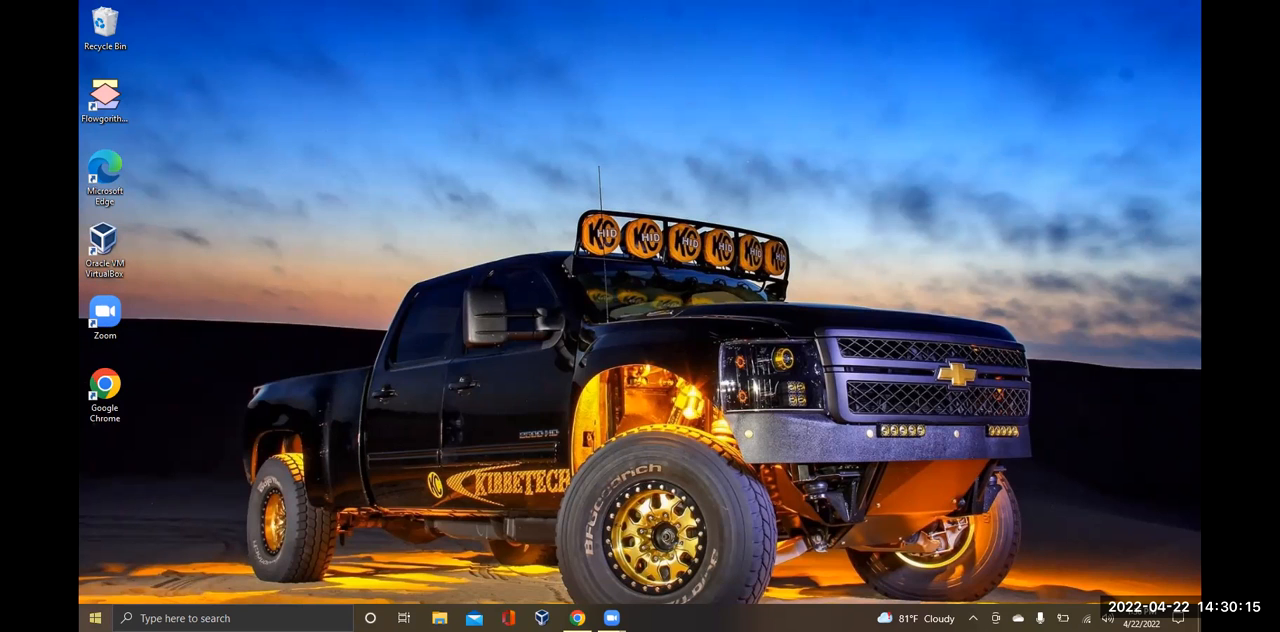
Look through the alphabetical list of installed apps, closing any app opened by mistake
left_click(95, 618)
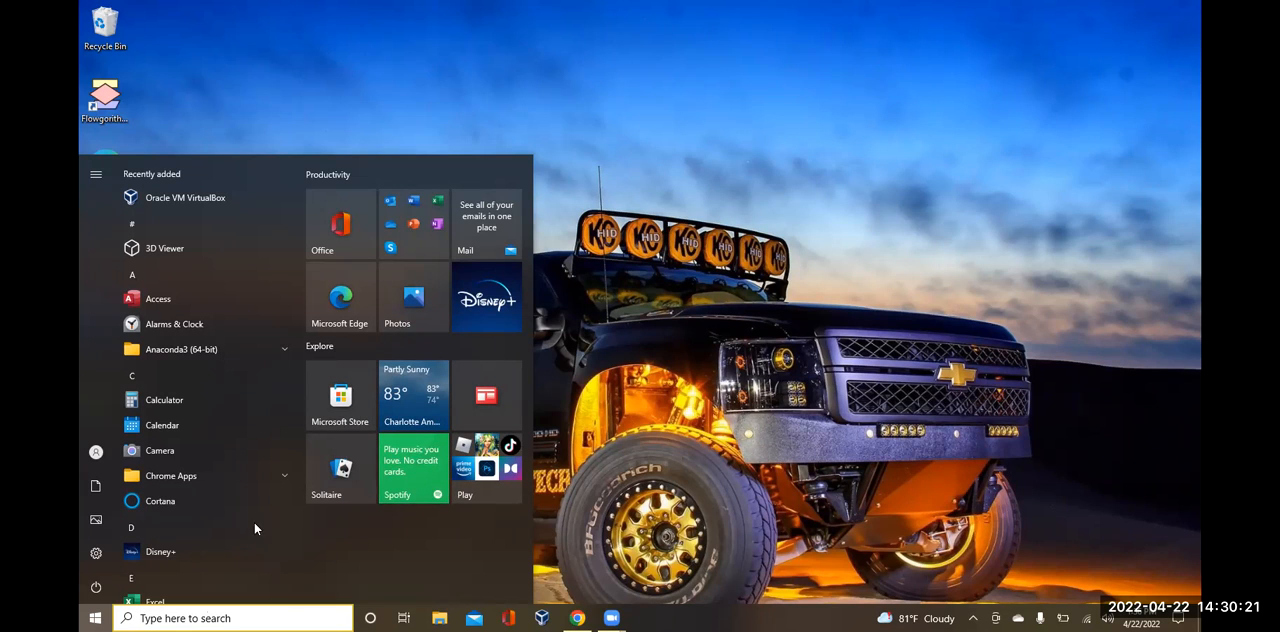
scroll(213, 443, "down", 2)
scroll(213, 446, "down", 5)
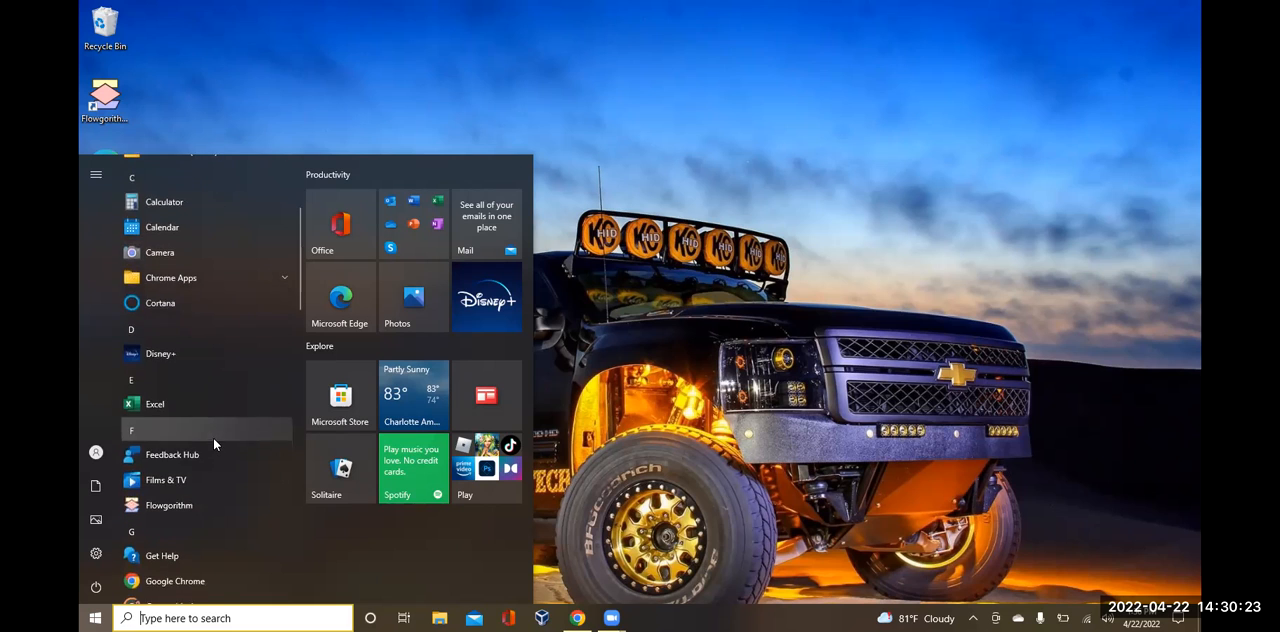
scroll(214, 430, "down", 3)
scroll(215, 428, "down", 6)
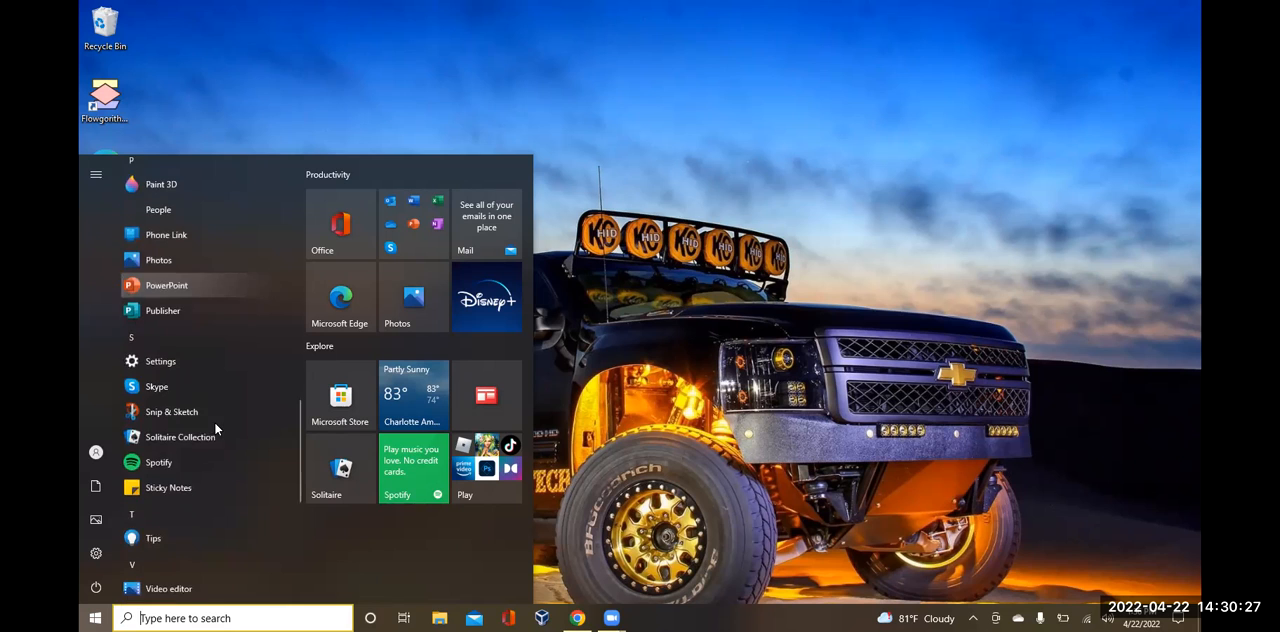
scroll(216, 416, "up", 9)
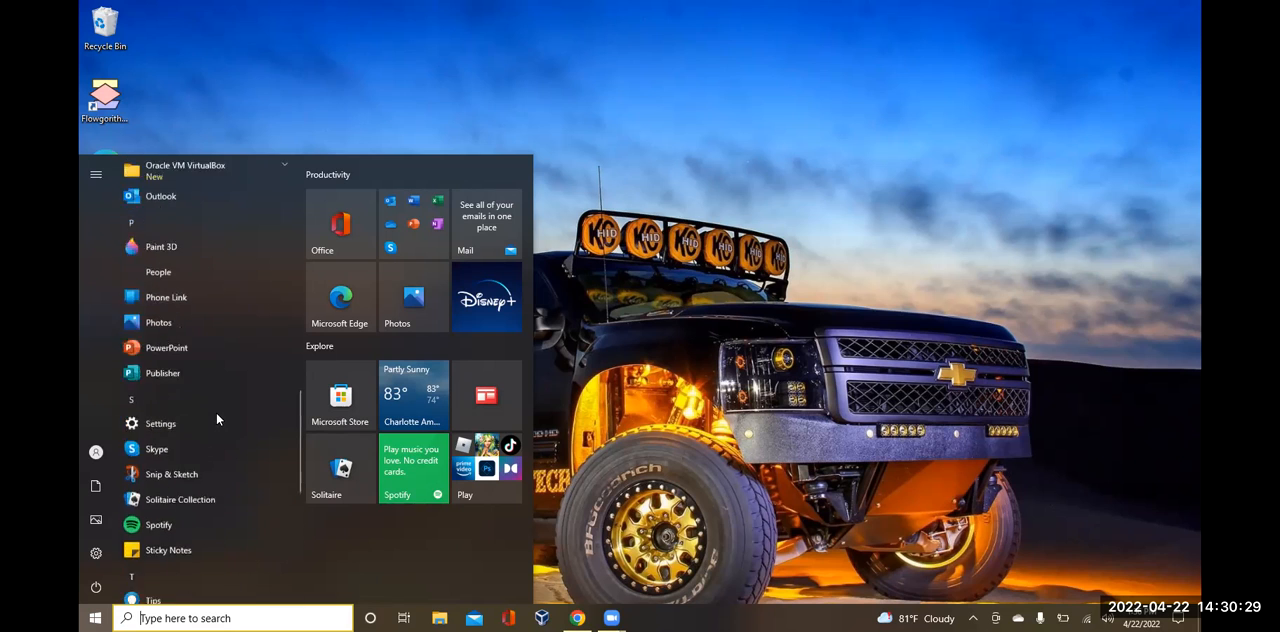
scroll(216, 416, "up", 6)
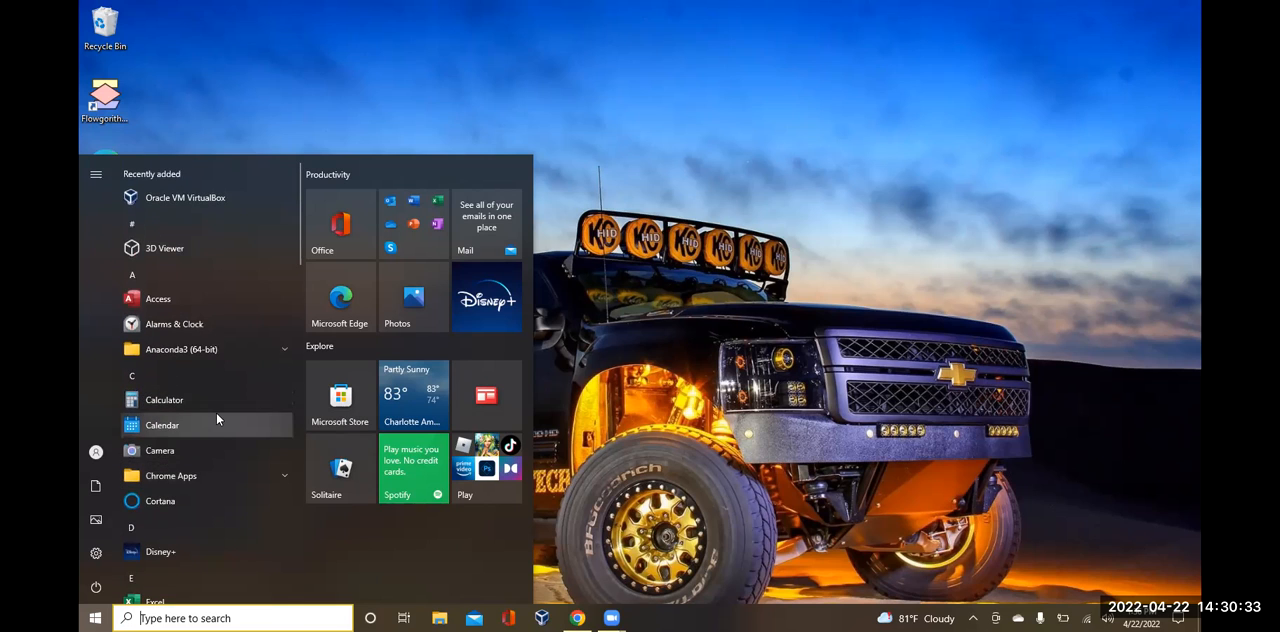
scroll(217, 463, "down", 3)
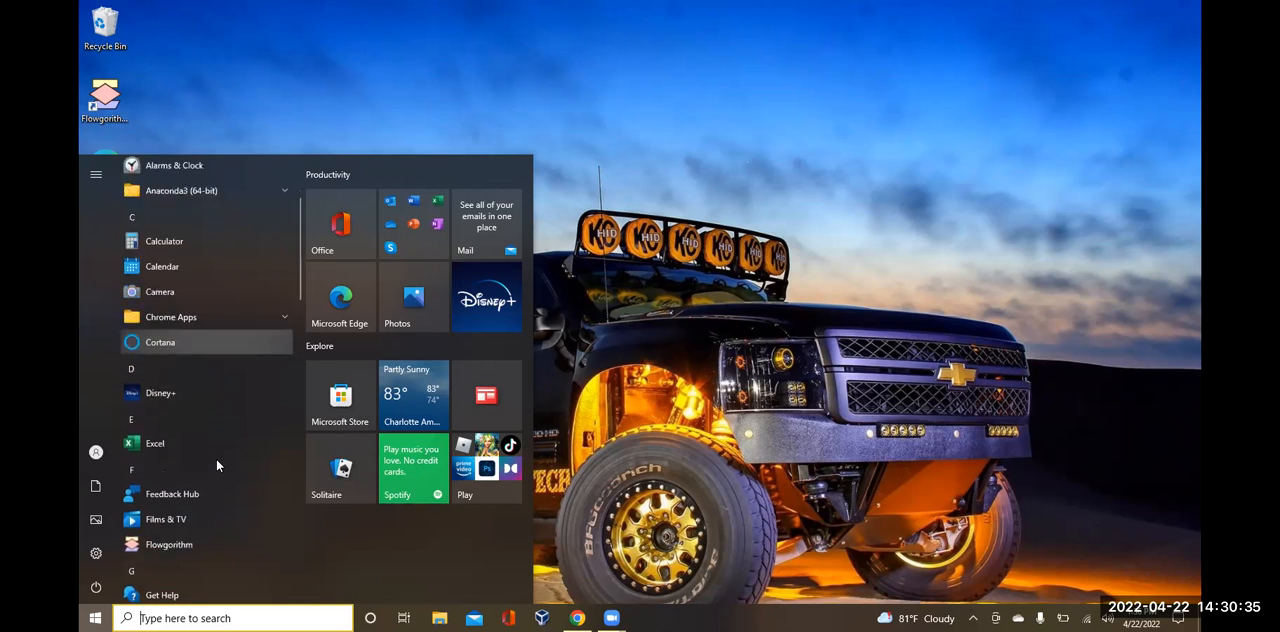
scroll(216, 463, "down", 5)
scroll(216, 463, "up", 6)
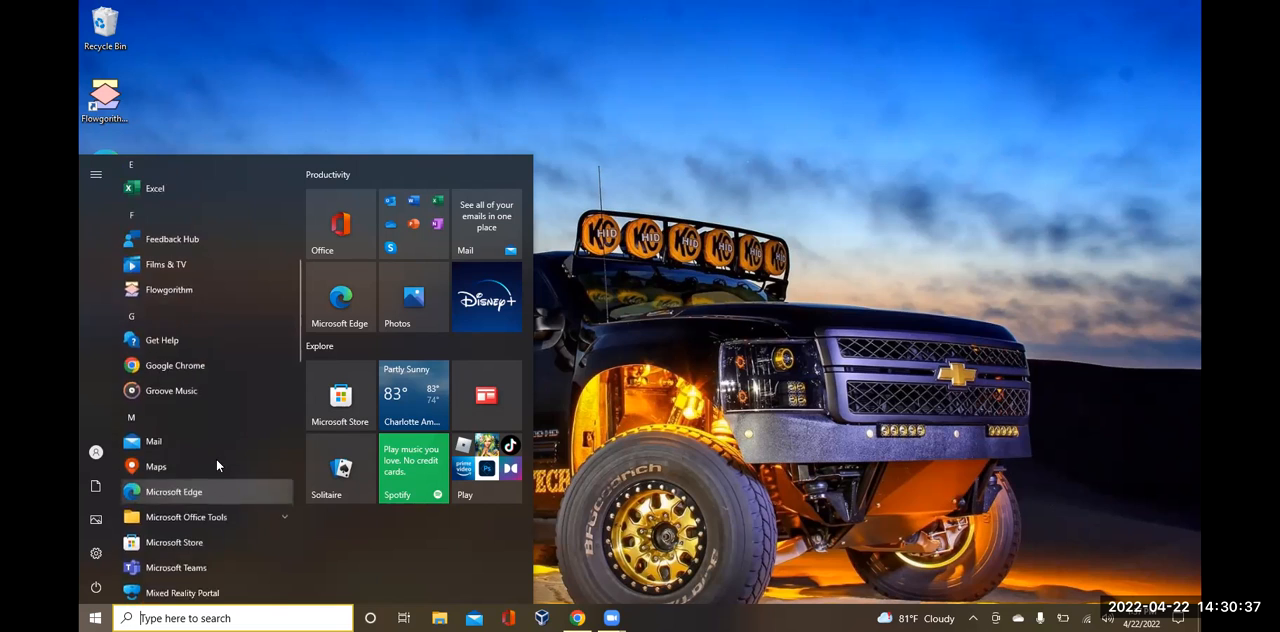
scroll(216, 461, "up", 1)
left_click(209, 476)
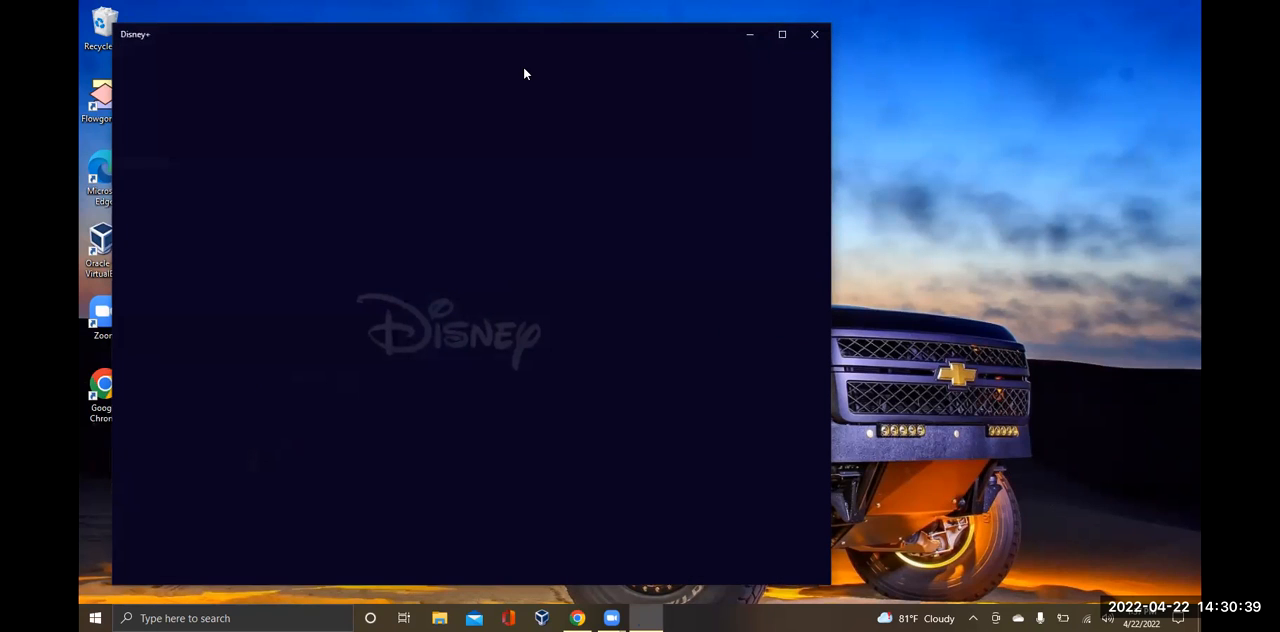
left_click(814, 35)
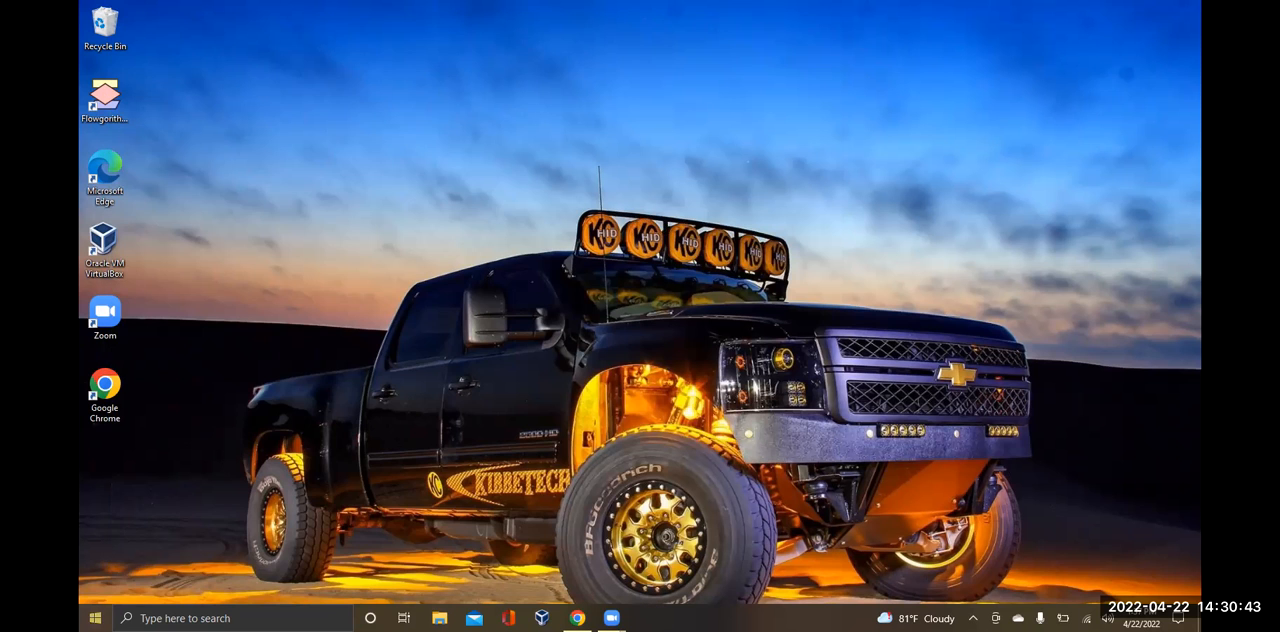
Try launching Oracle VM VirtualBox from the recently added apps and dismiss the critical error dialog
key("super")
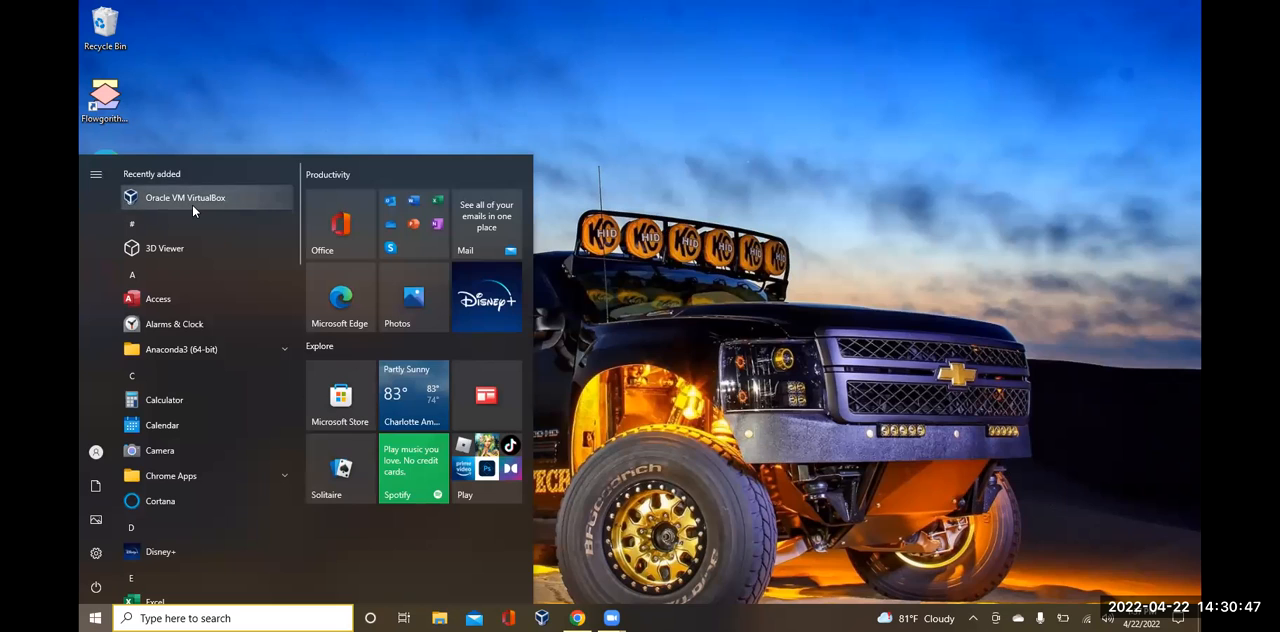
right_click(193, 210)
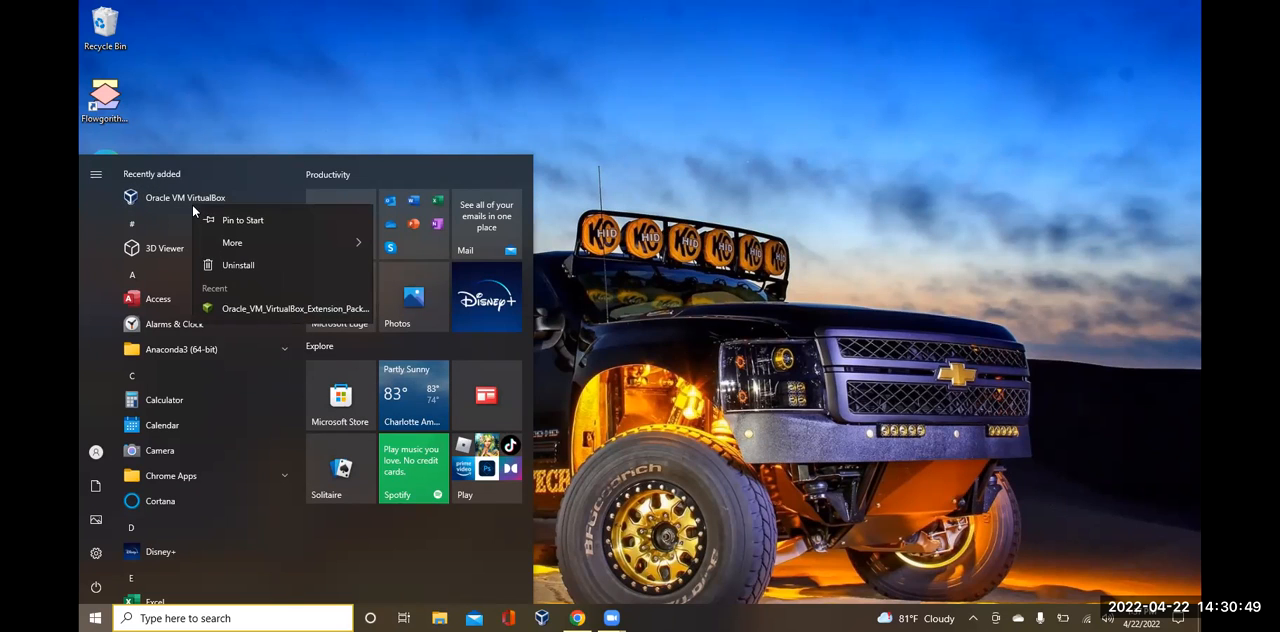
double_click(172, 199)
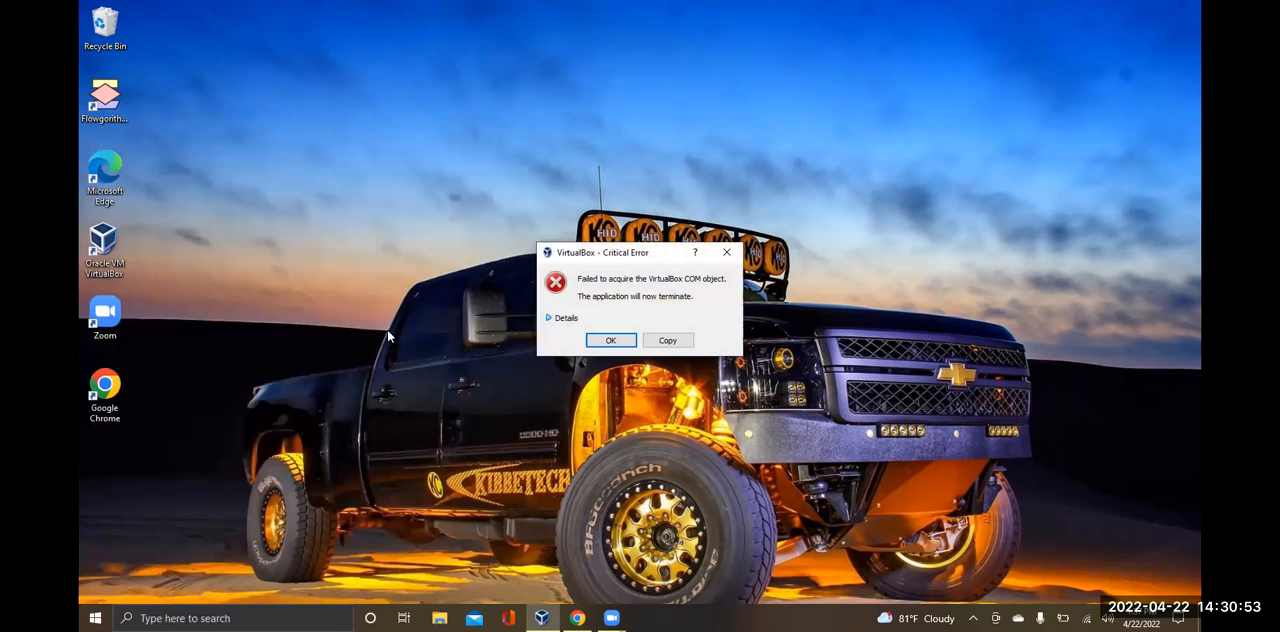
left_click(602, 342)
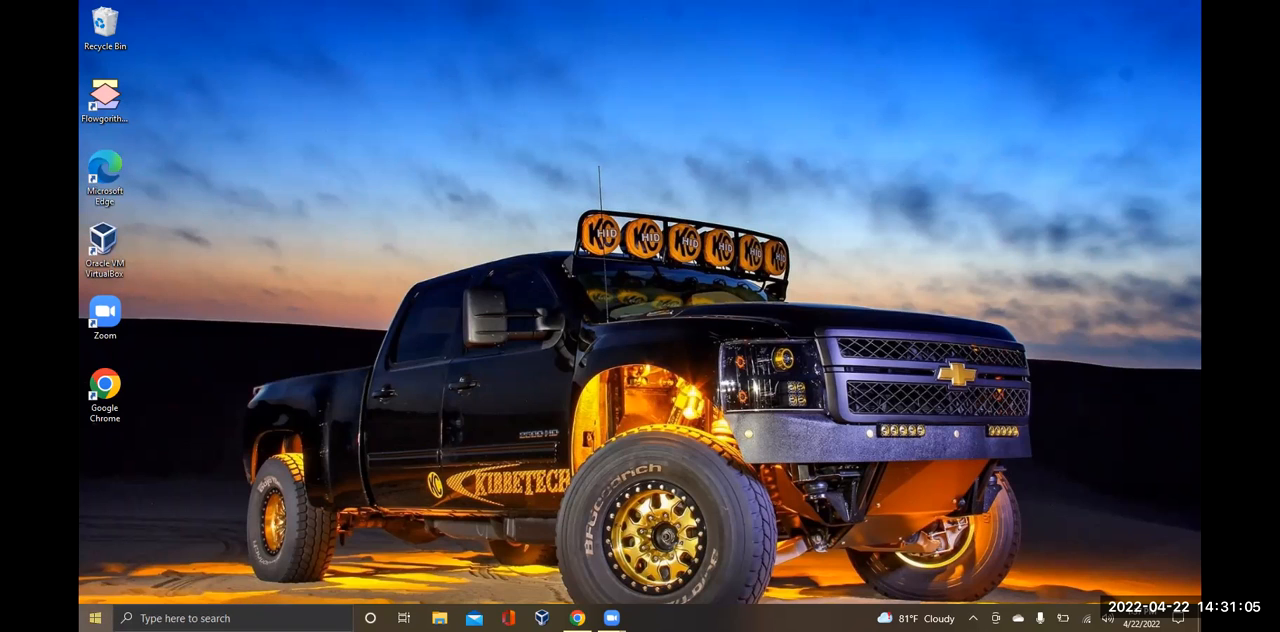
Open the installed programs list in Control Panel and uninstall Oracle VM VirtualBox 6.1.34
key("super")
type("c")
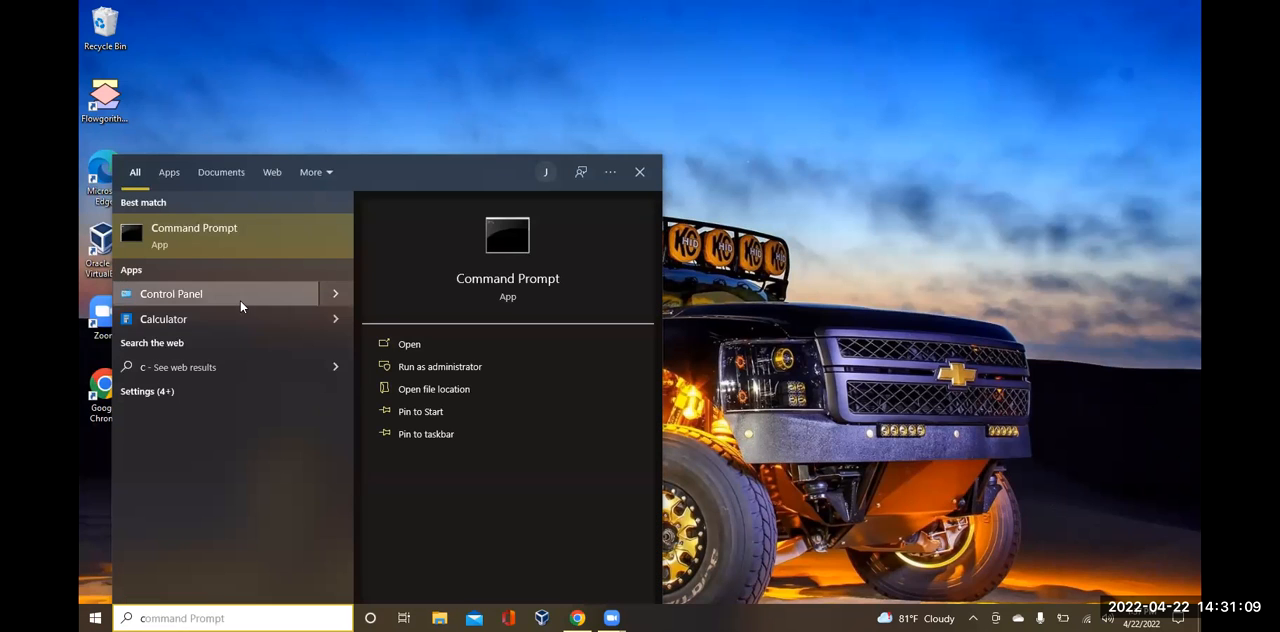
left_click(241, 303)
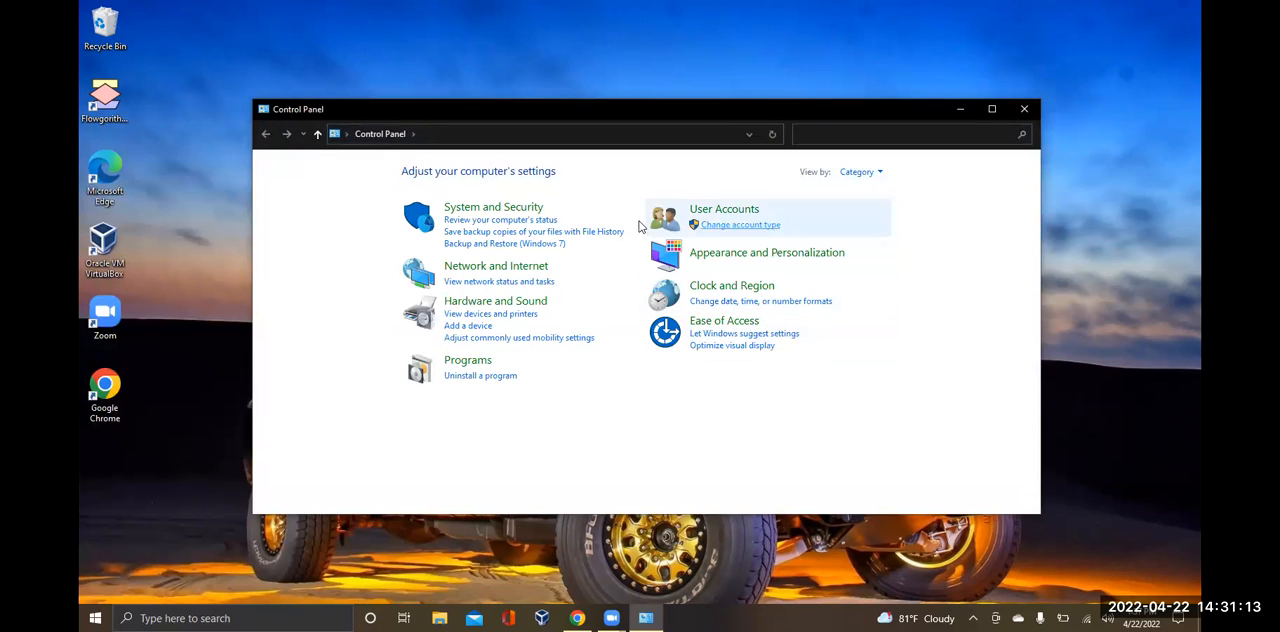
left_click(485, 378)
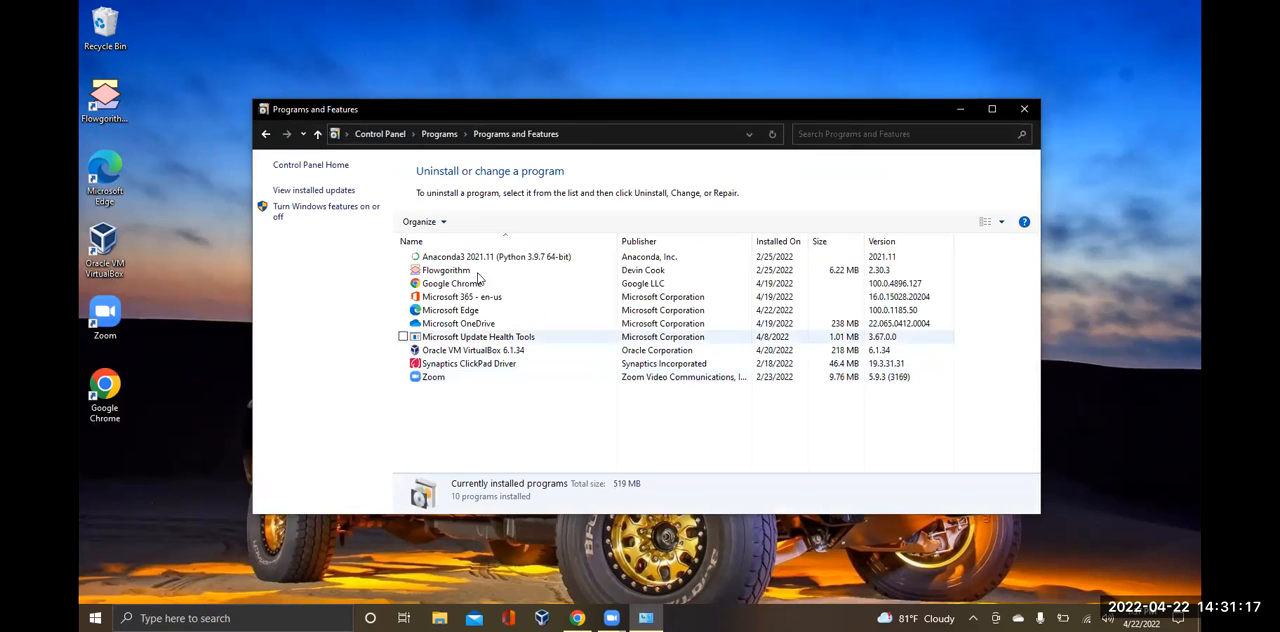
double_click(473, 352)
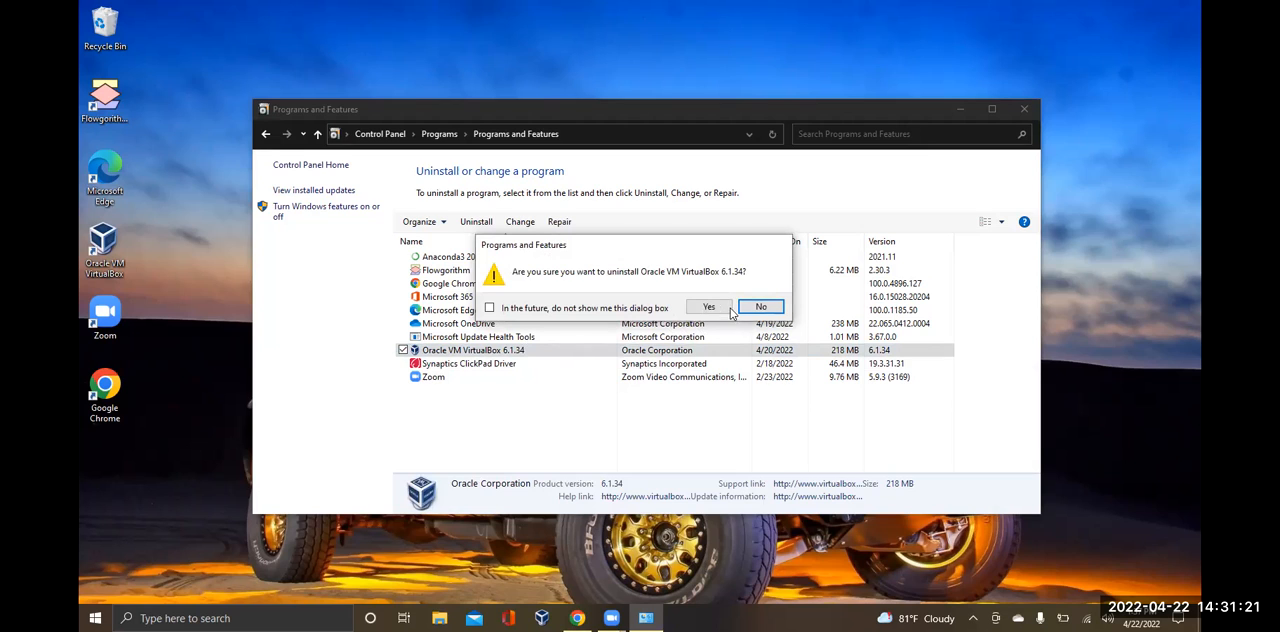
left_click(710, 305)
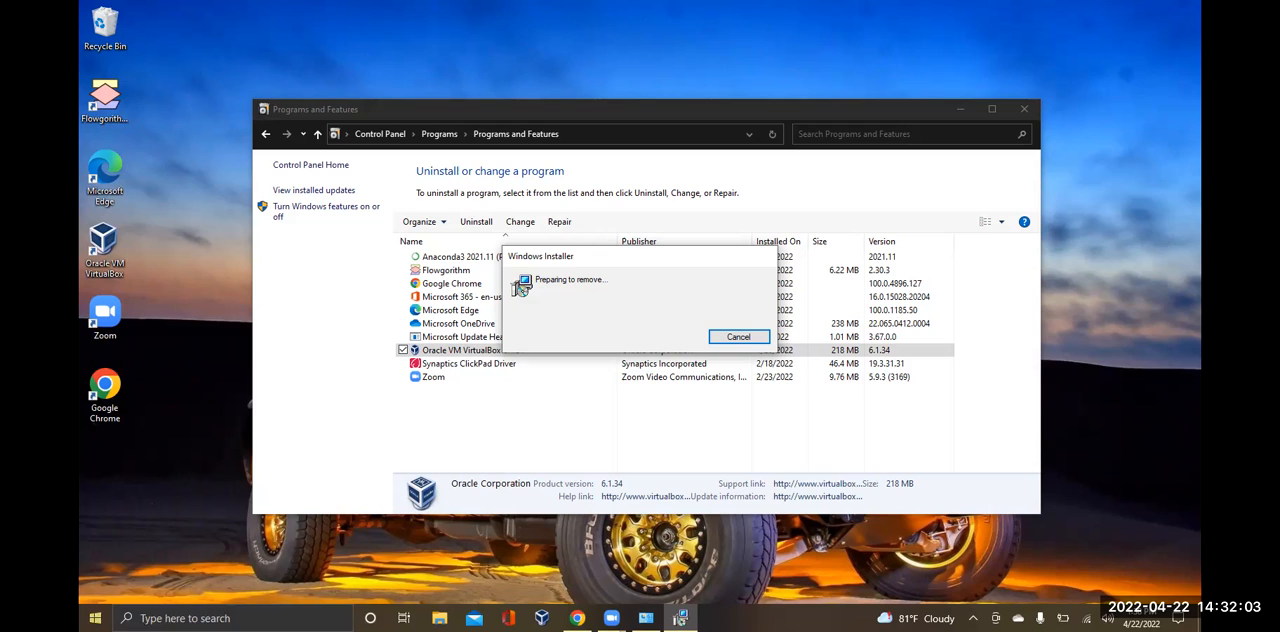
Look for the VirtualBox installer in the Downloads folder and on the VM (D:) drive
left_click(95, 618)
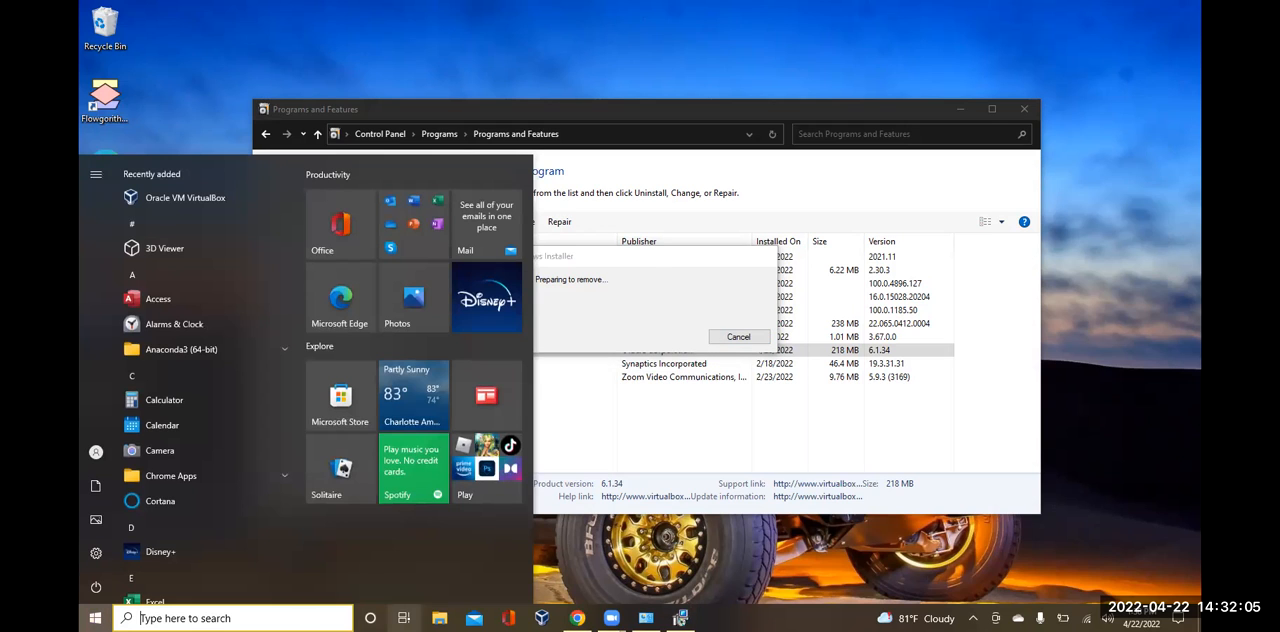
left_click(439, 618)
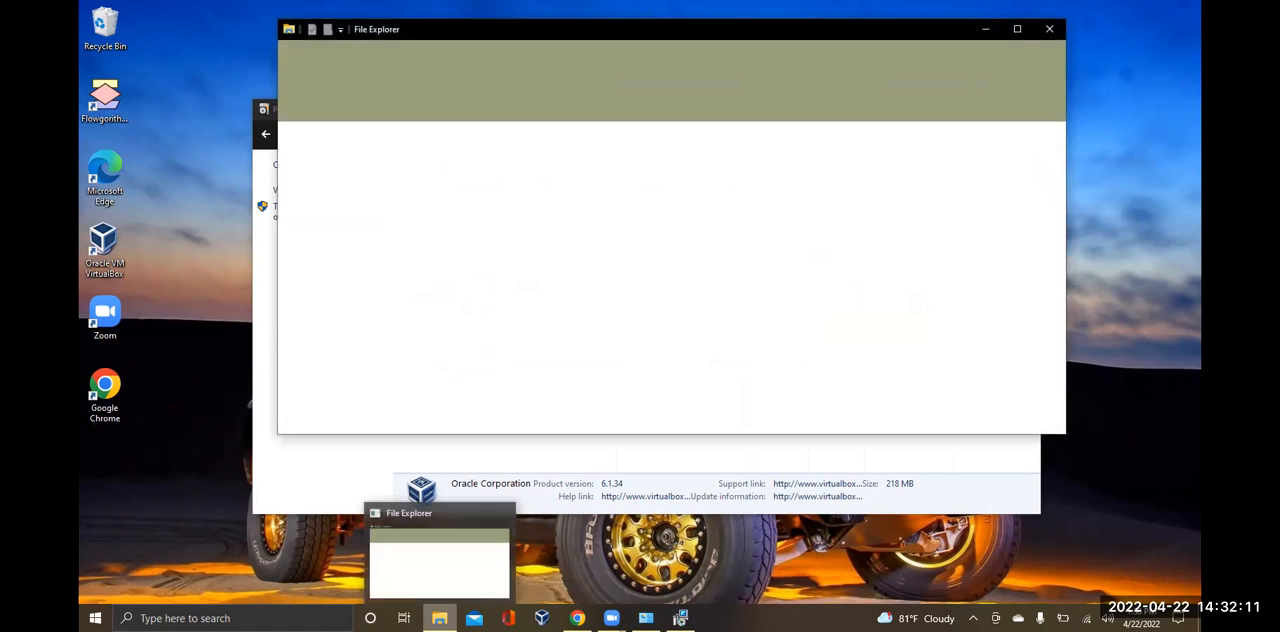
left_click(439, 618)
left_click(439, 618)
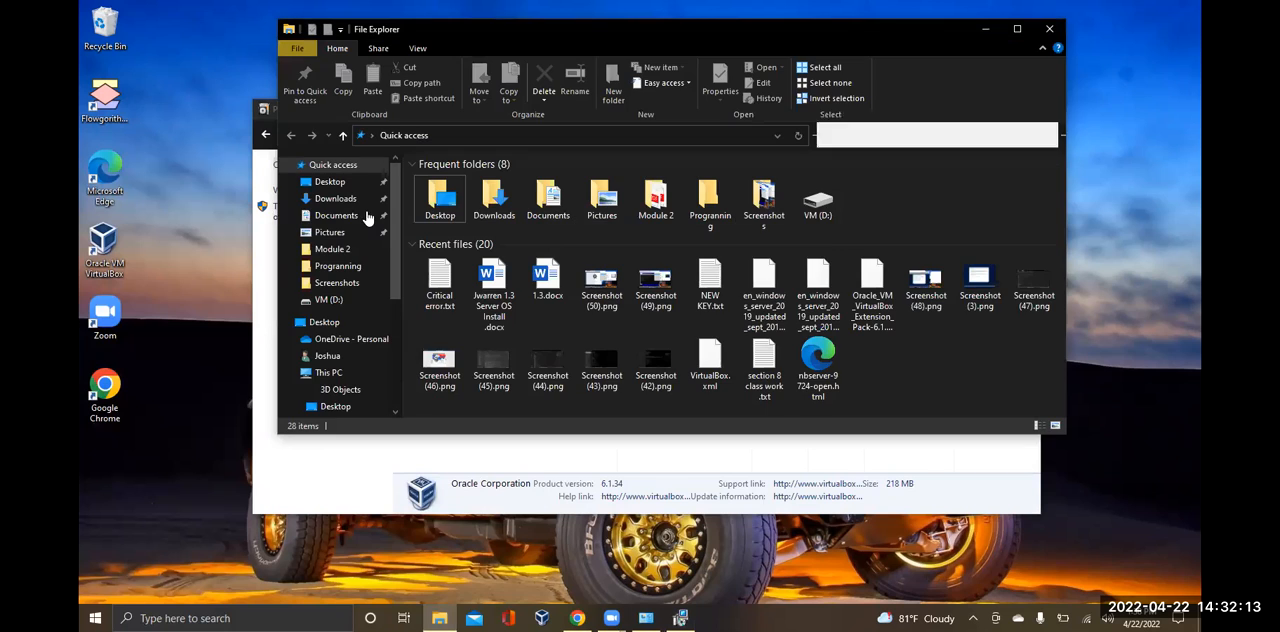
left_click(351, 199)
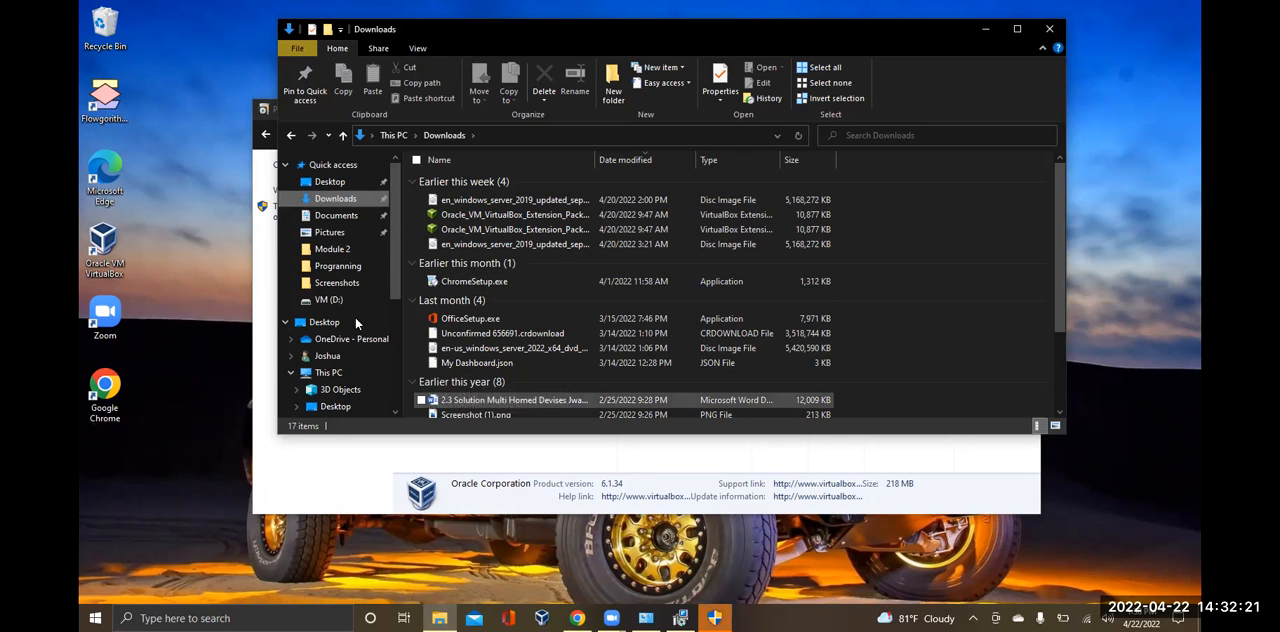
left_click(330, 301)
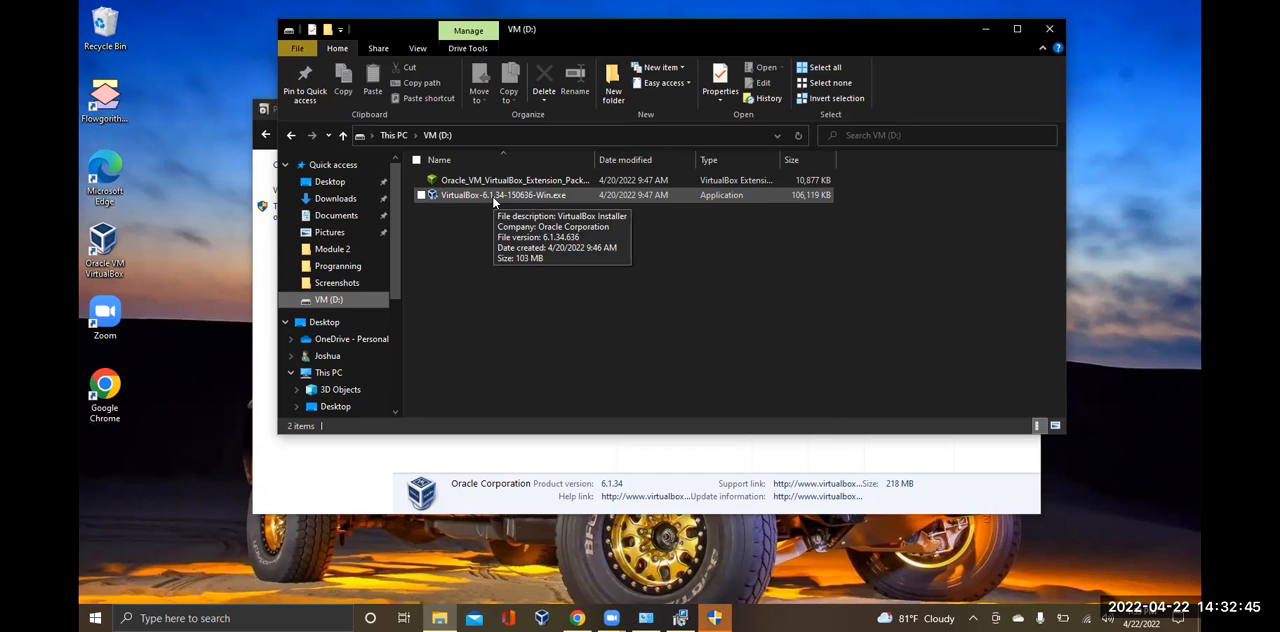
Try to run VirtualBox-6.1.34-150636-Win.exe from the VM (D:) drive, and close the File Explorer window
double_click(491, 197)
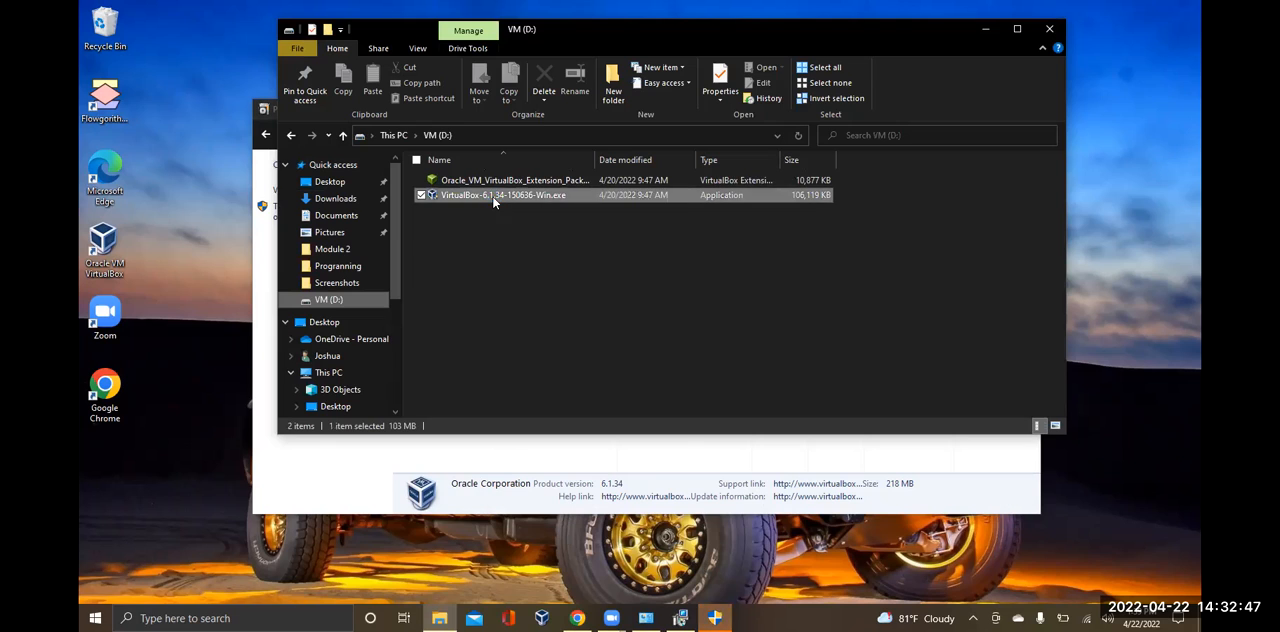
right_click(491, 196)
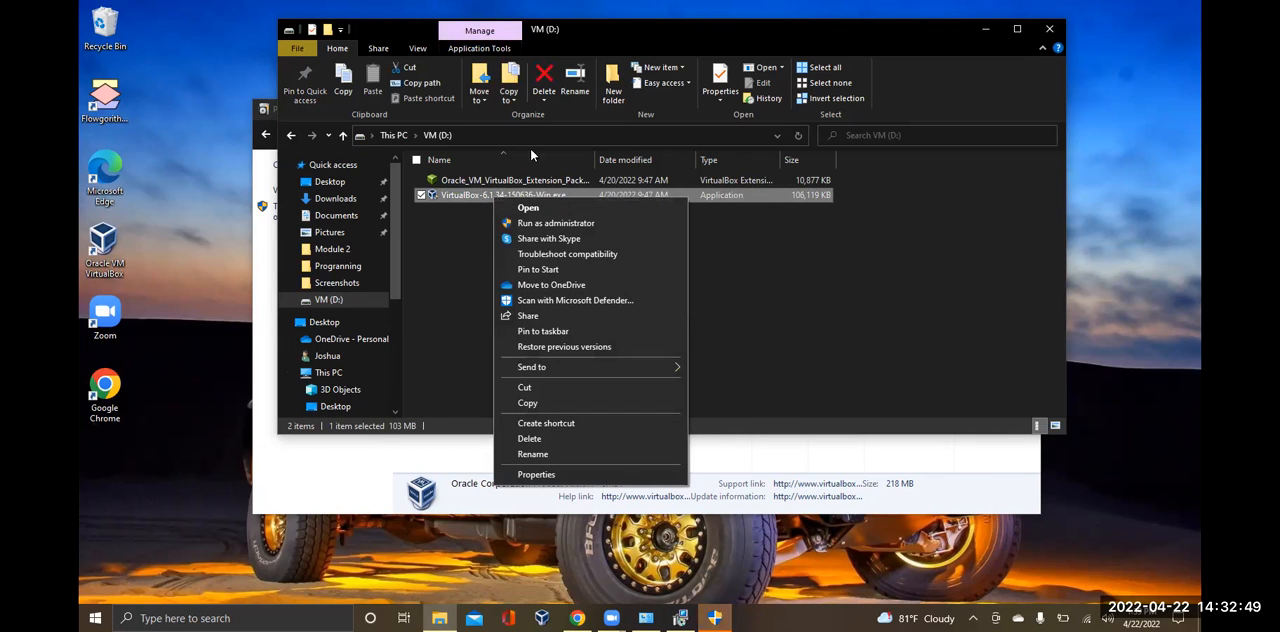
left_click(634, 43)
left_click_drag(637, 44, 678, 457)
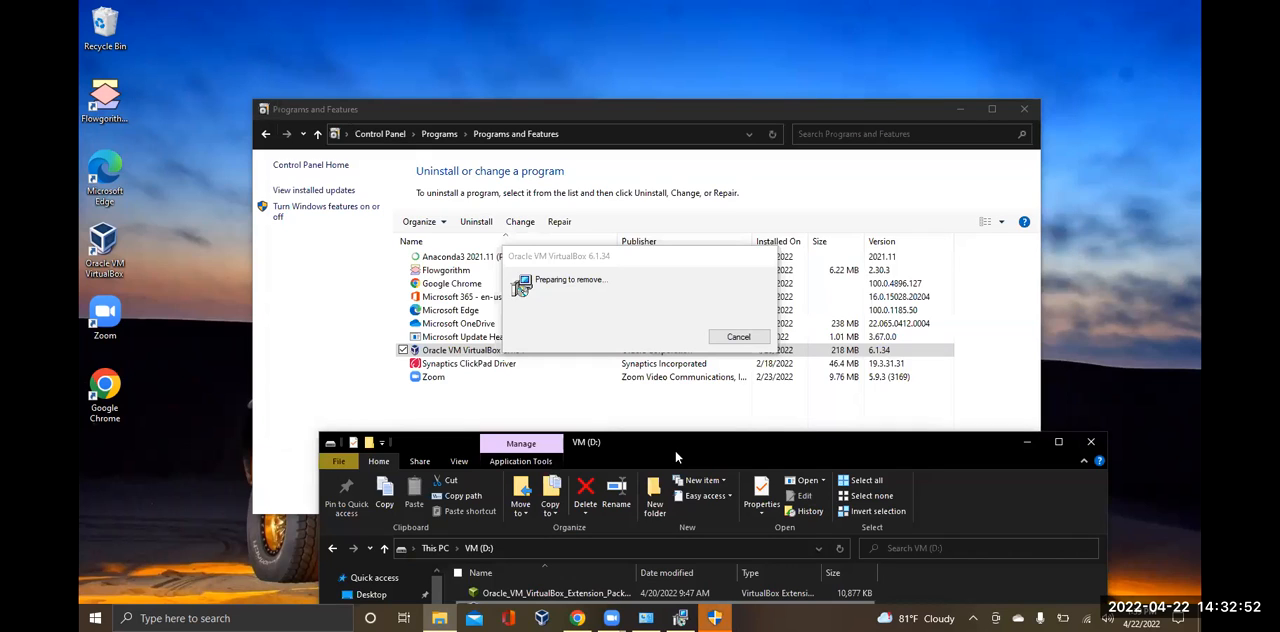
left_click(1092, 444)
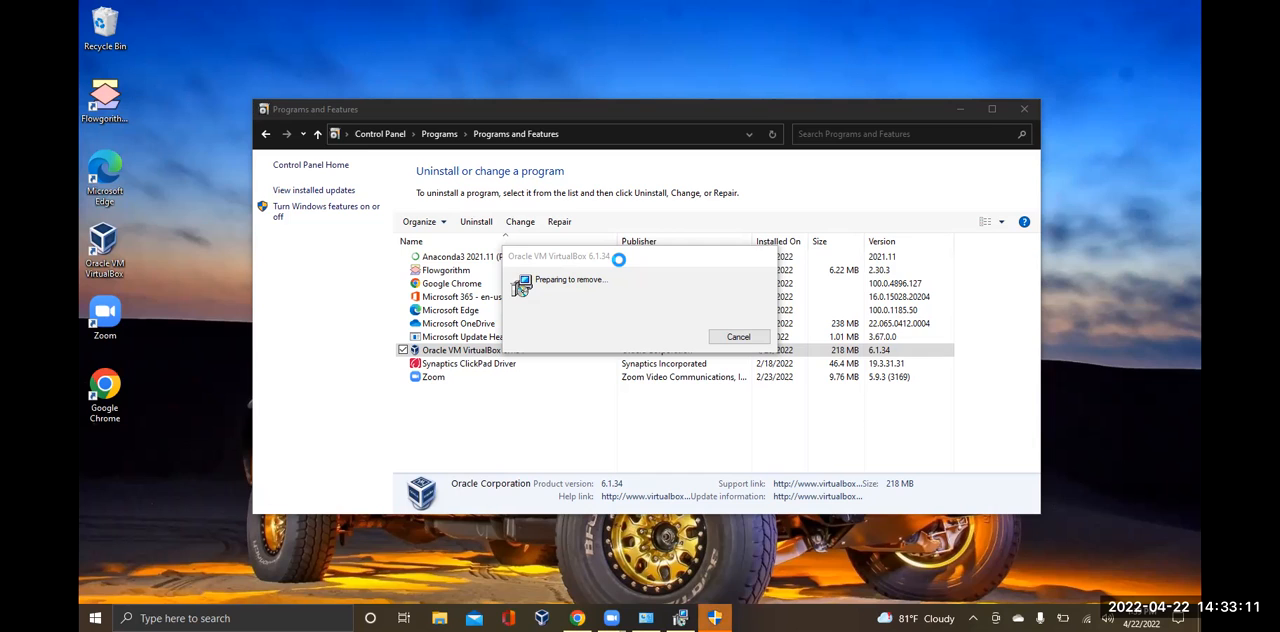
Cancel the Oracle VM VirtualBox removal and close the Programs and Features window
left_click(740, 336)
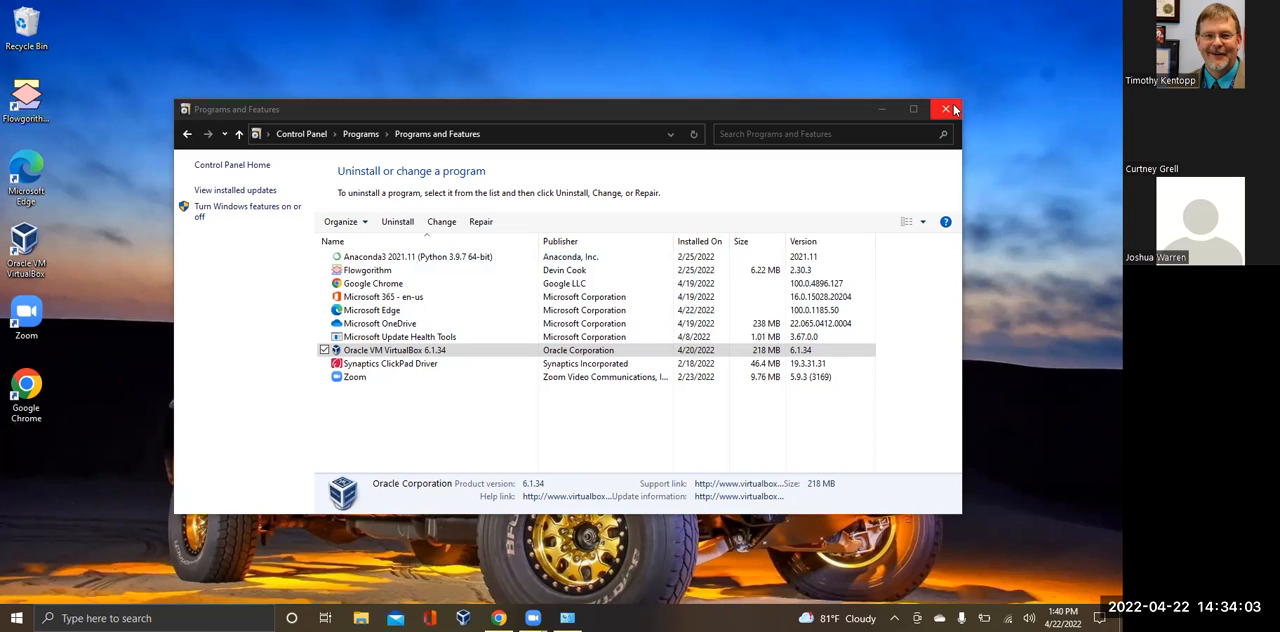
left_click(498, 350)
left_click(948, 108)
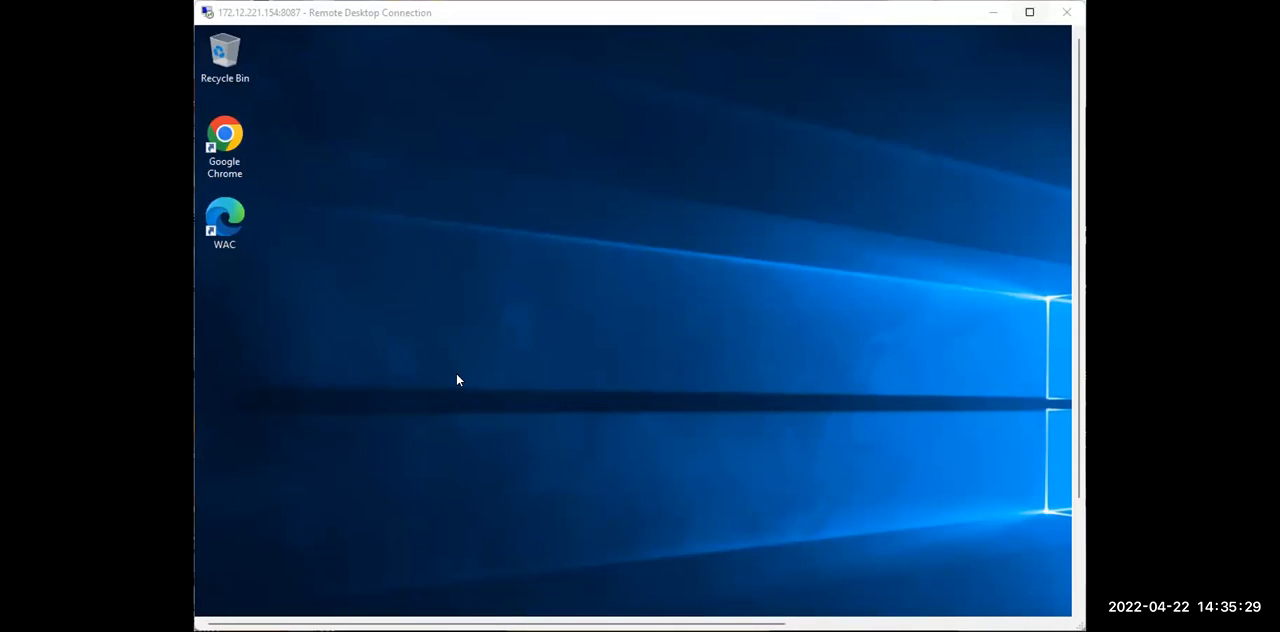
Switch to the Remote Desktop session in full screen and browse to Jupiter's OS (C:) drive
left_click(1029, 12)
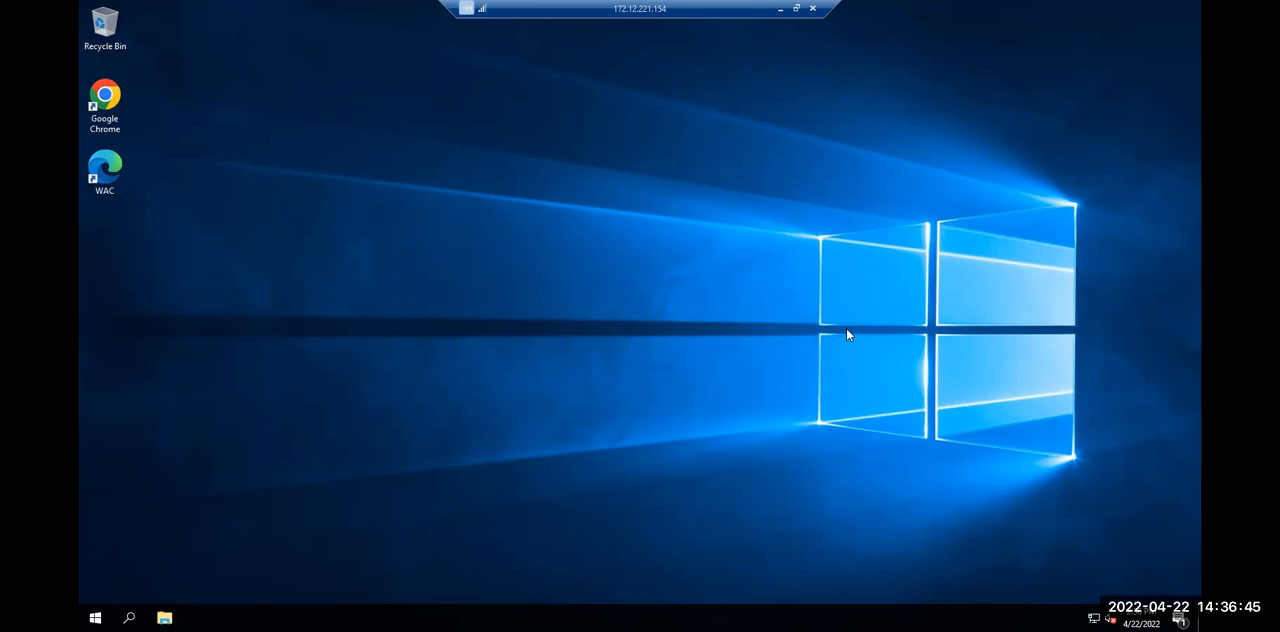
left_click(164, 617)
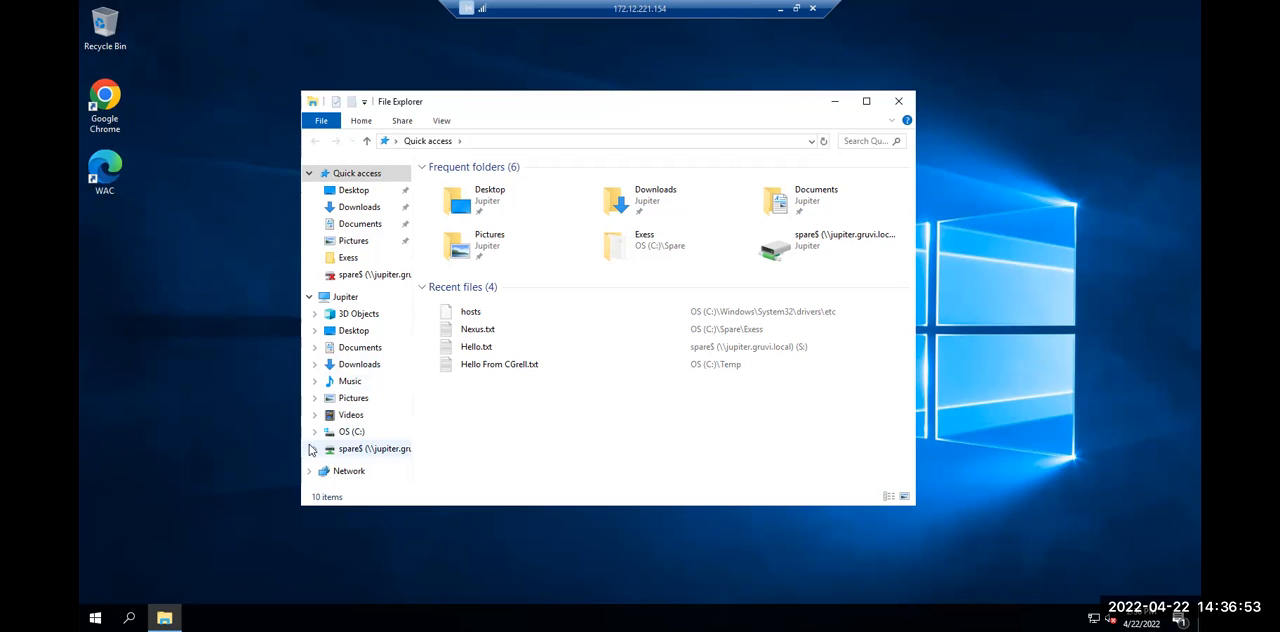
left_click(371, 297)
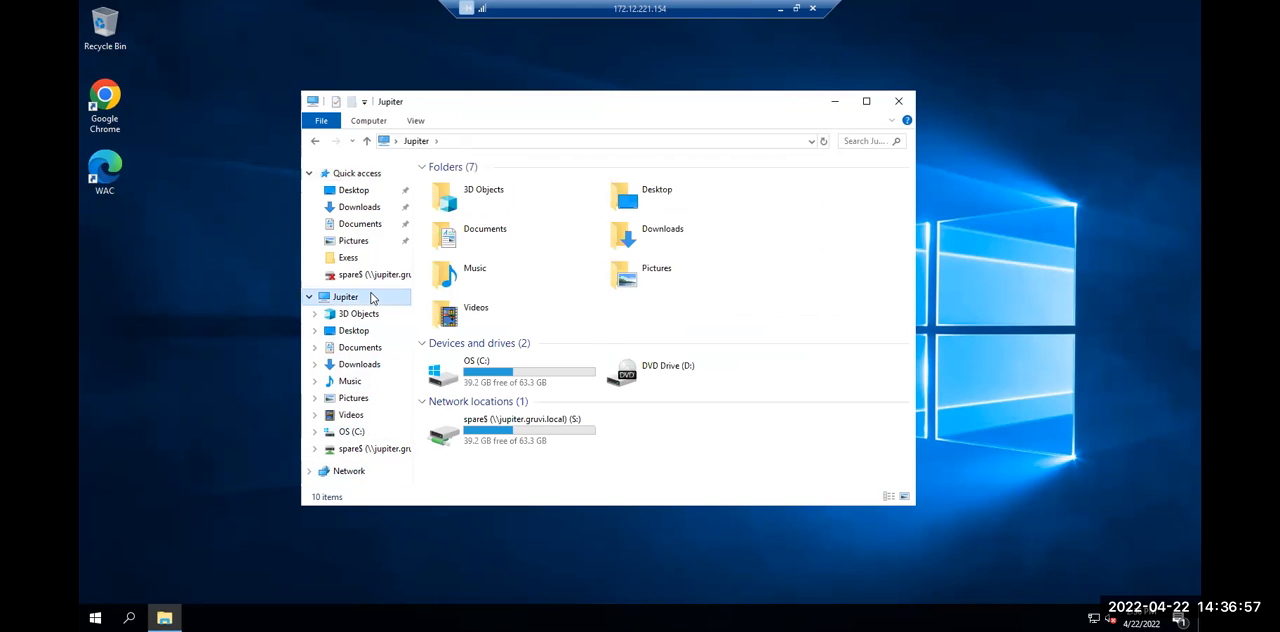
double_click(450, 378)
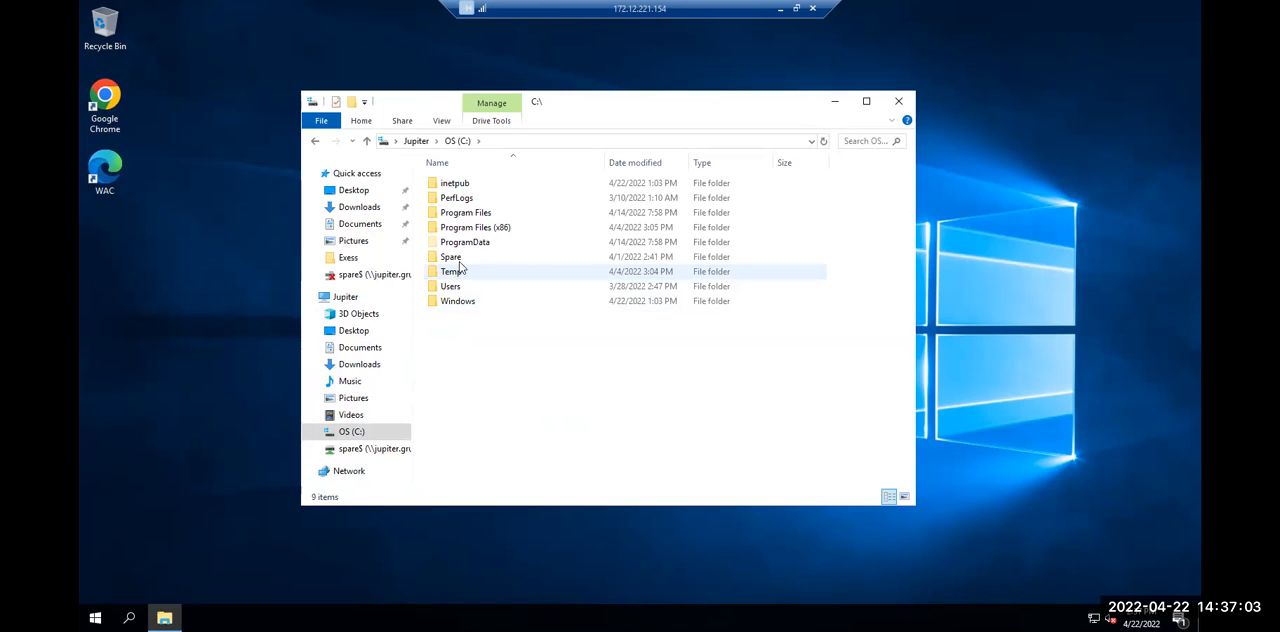
Open the share permissions for Spare$ from the Spare folder's advanced sharing properties
right_click(461, 263)
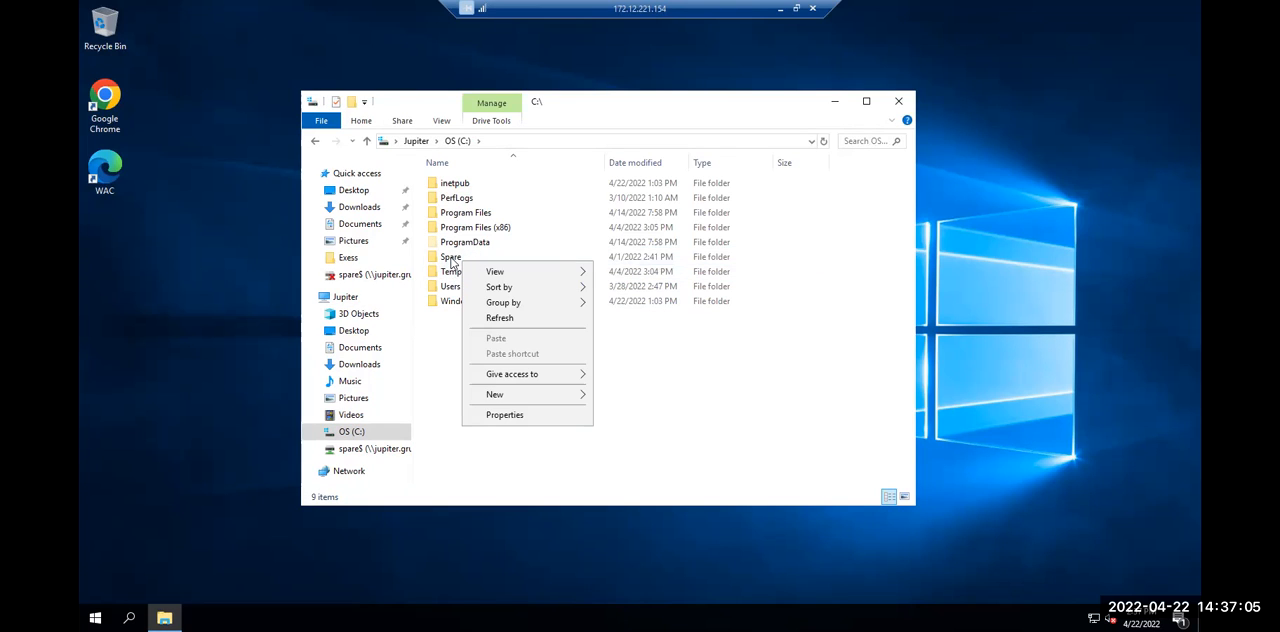
right_click(450, 258)
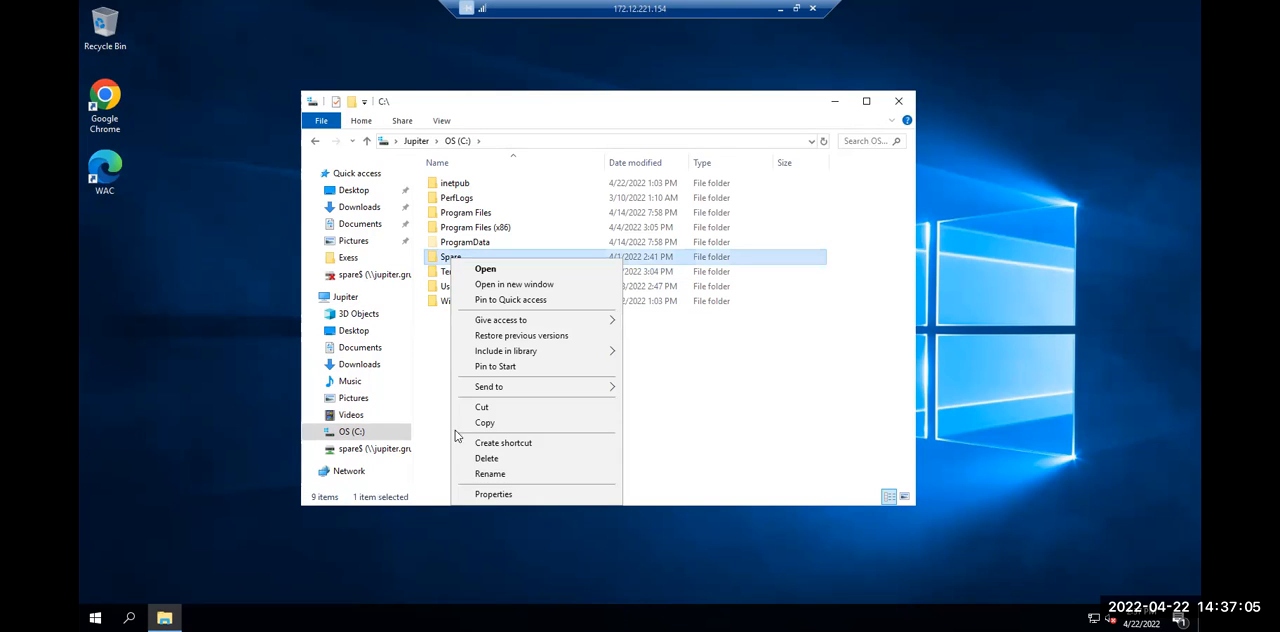
left_click(492, 494)
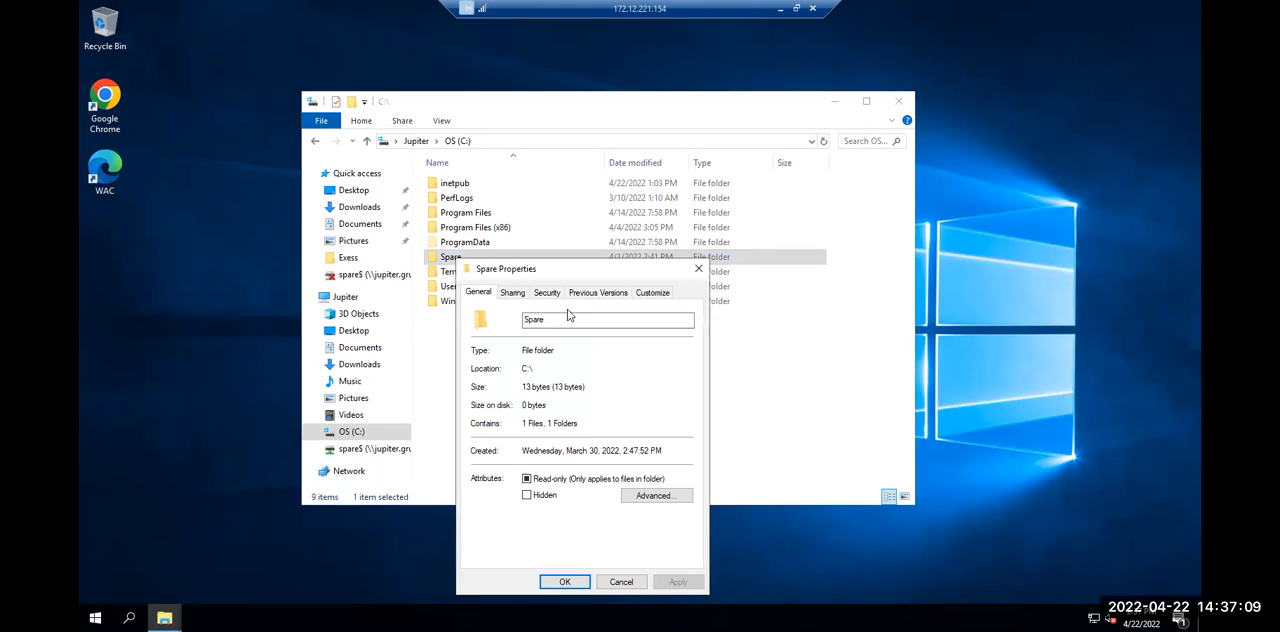
left_click(512, 293)
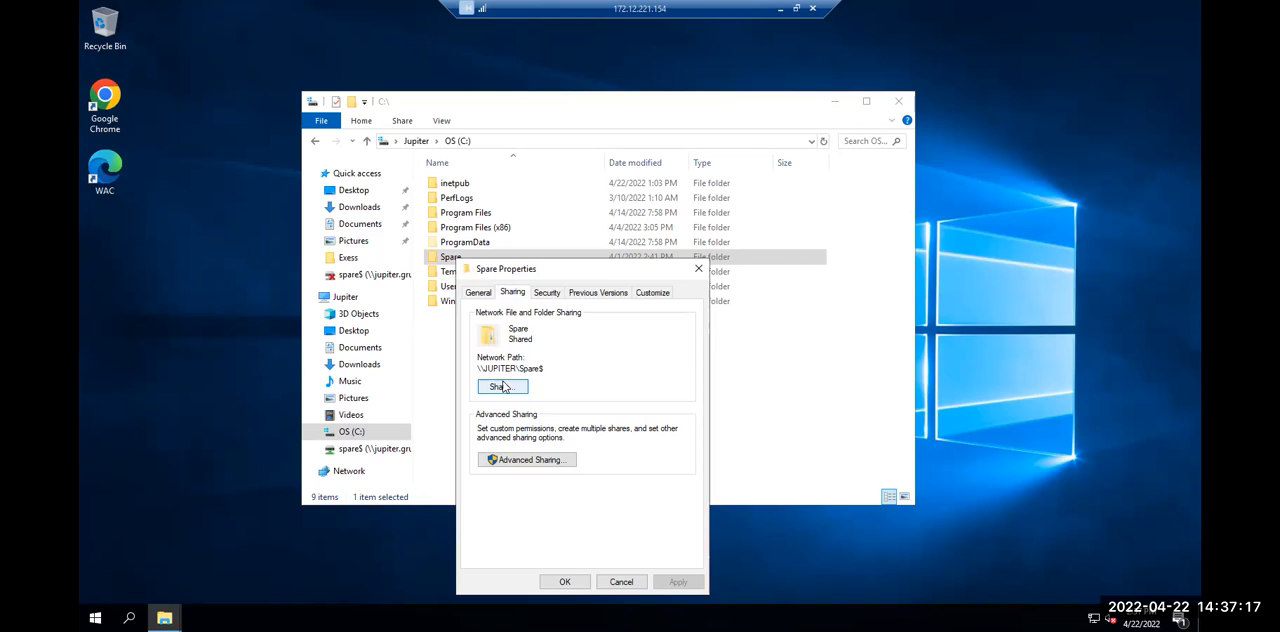
left_click(506, 458)
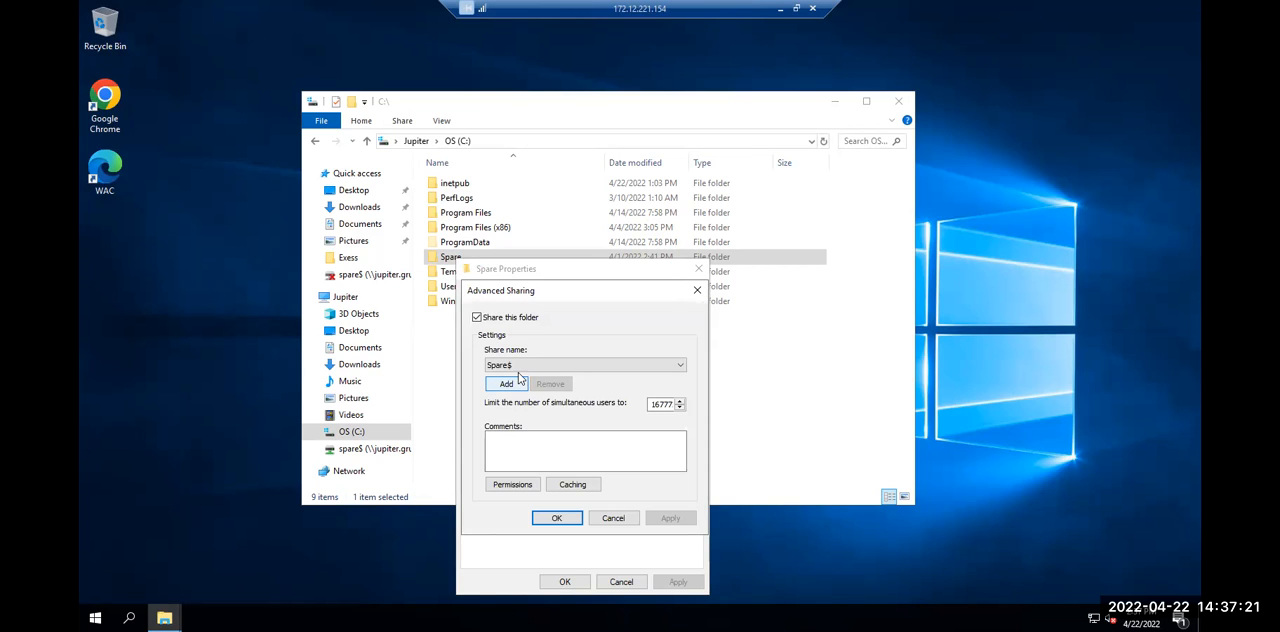
left_click(508, 485)
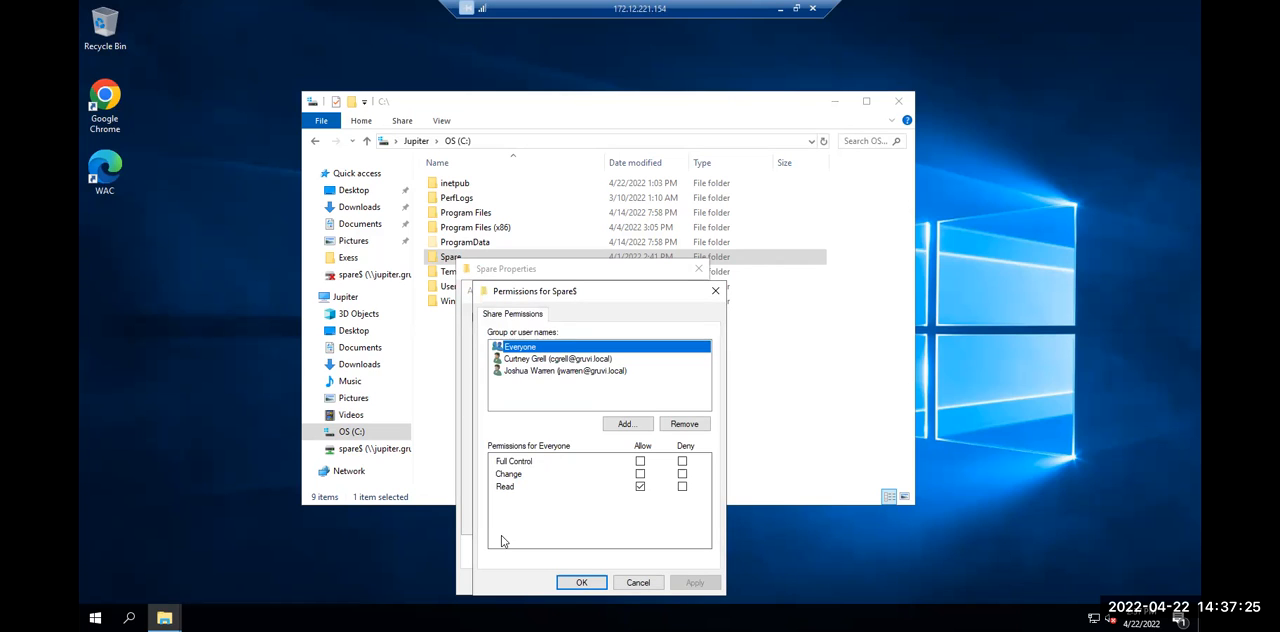
Remove Everyone from the Spare$ share permissions, check the individual users' permissions, and apply the change
left_click(567, 362)
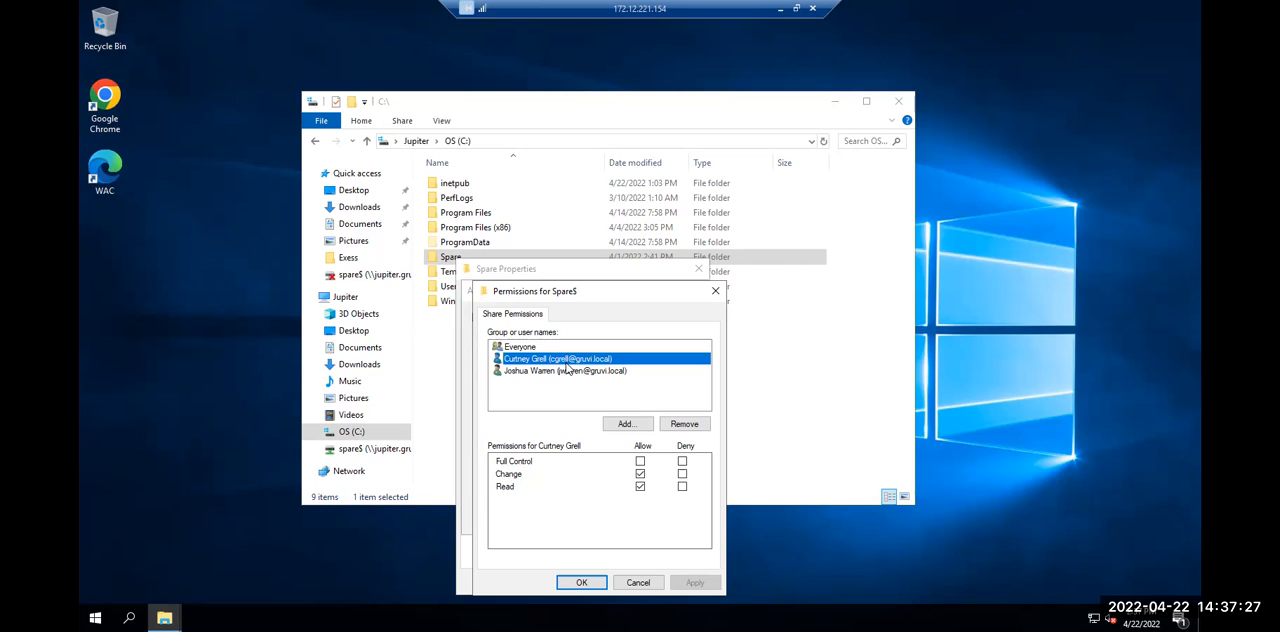
left_click(519, 347)
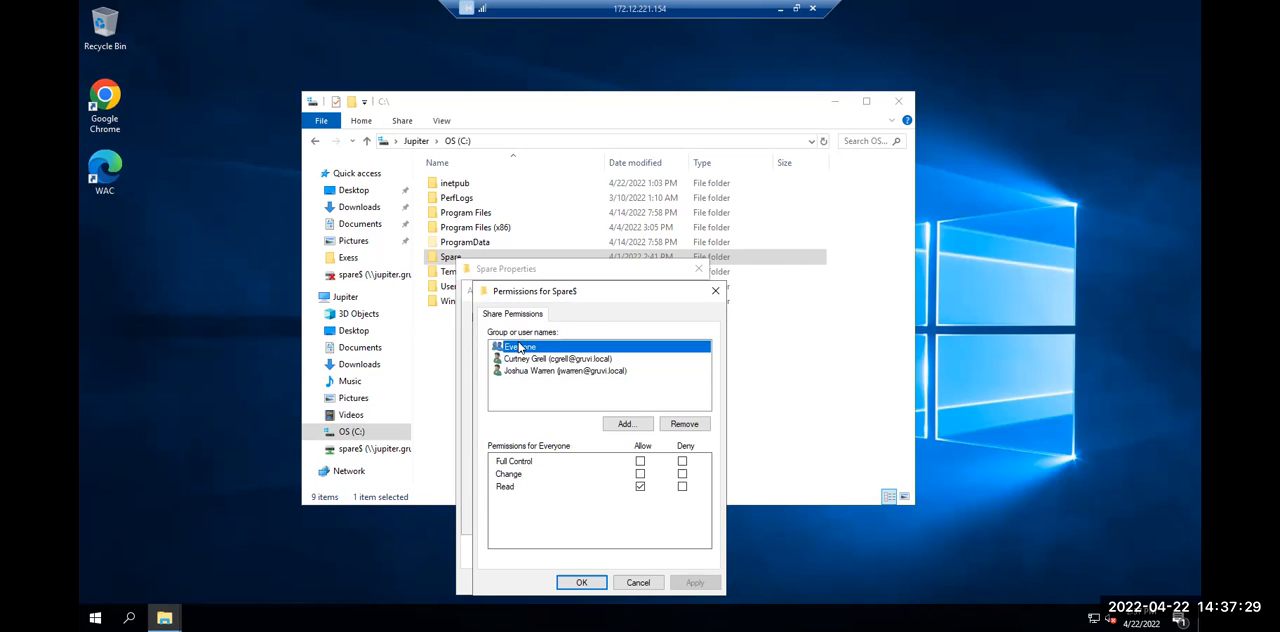
left_click(686, 425)
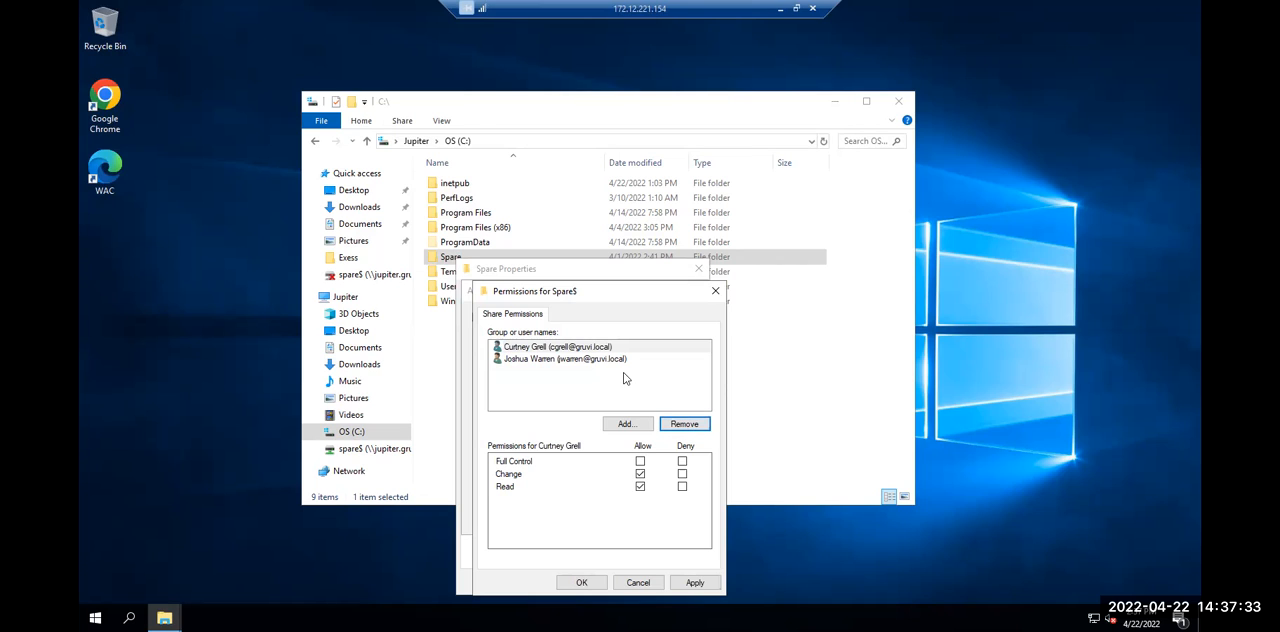
left_click(586, 348)
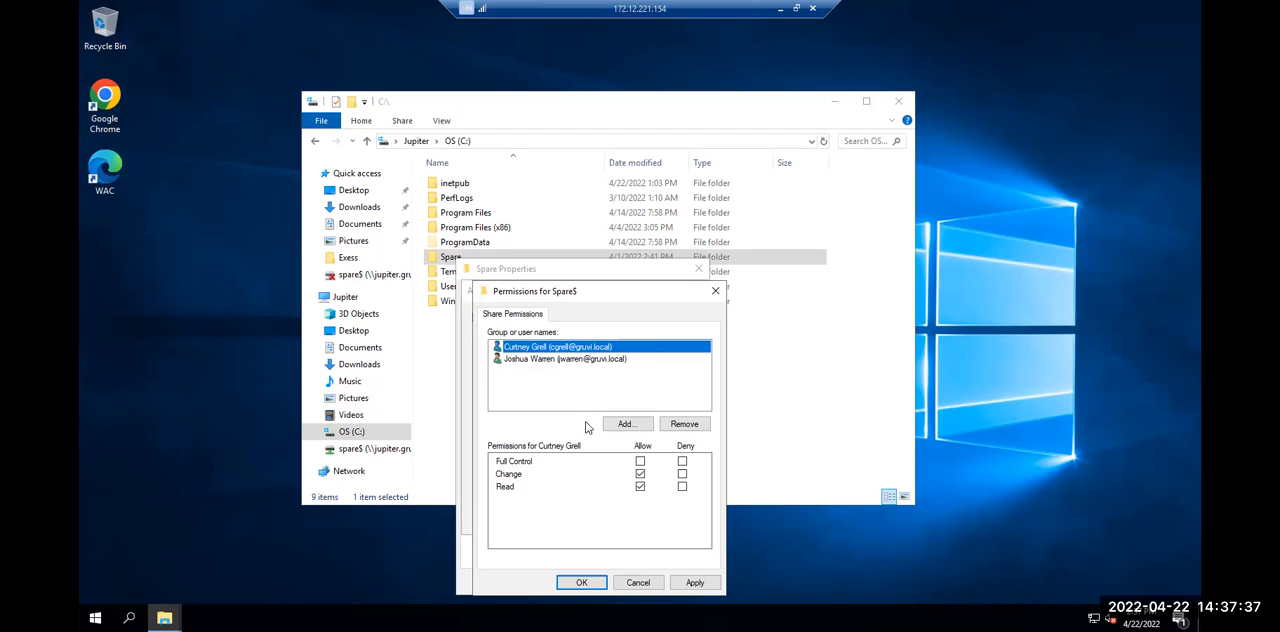
left_click(552, 362)
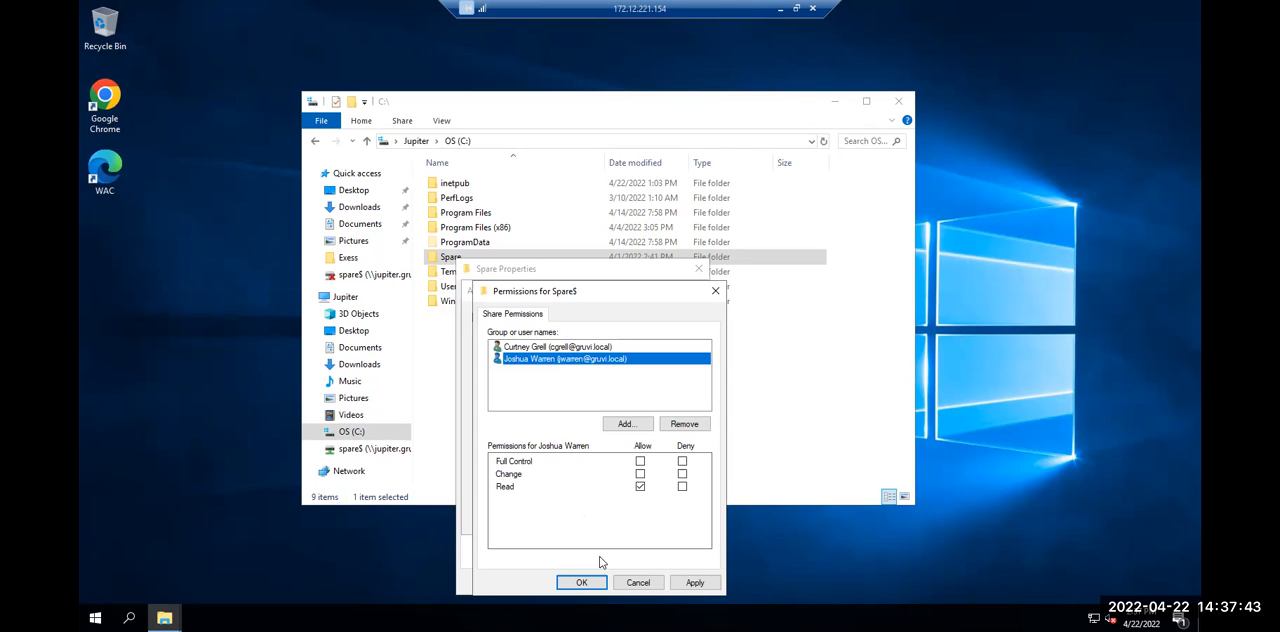
left_click(694, 582)
left_click(568, 582)
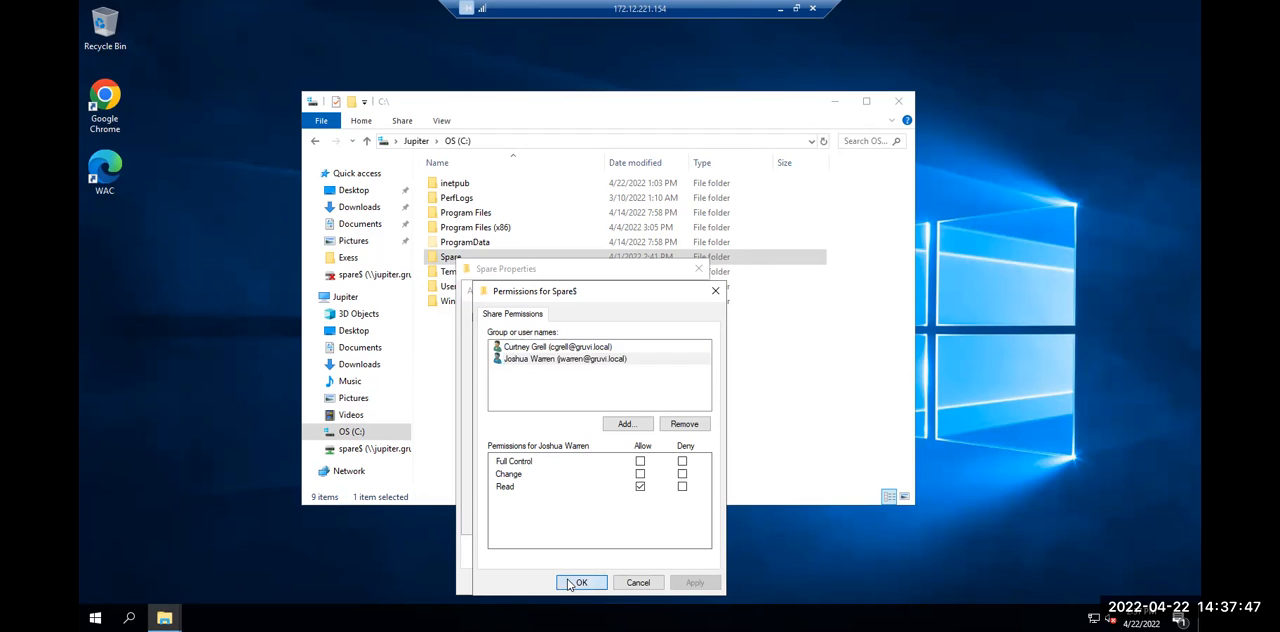
left_click(560, 517)
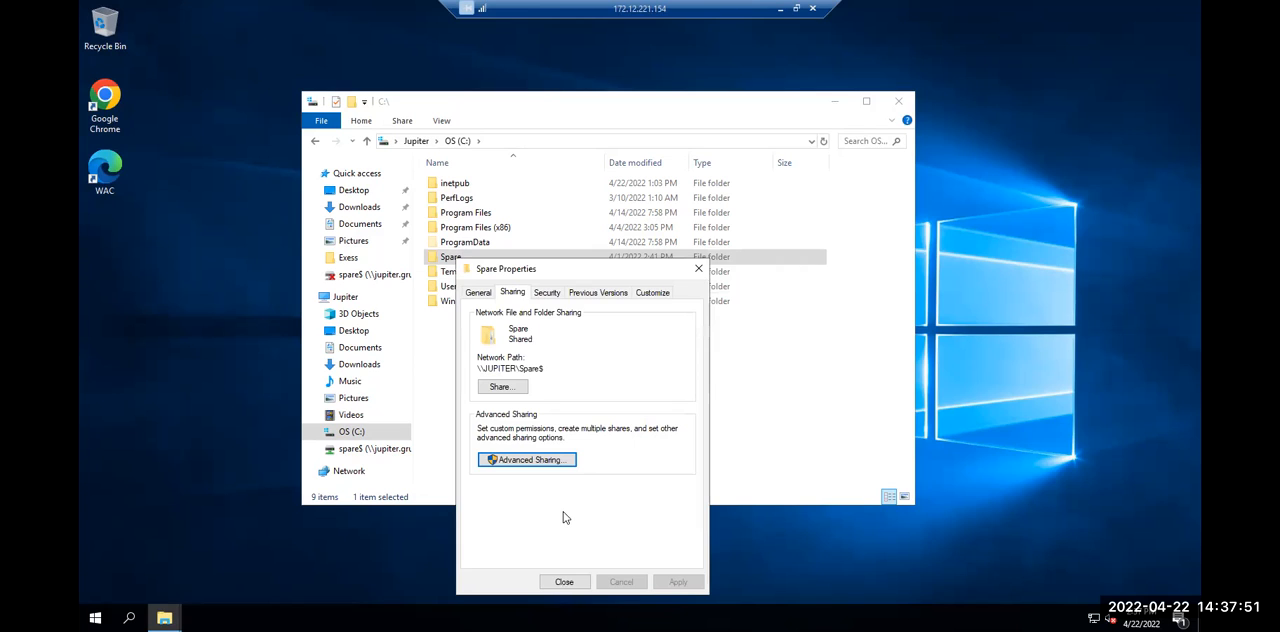
left_click(564, 582)
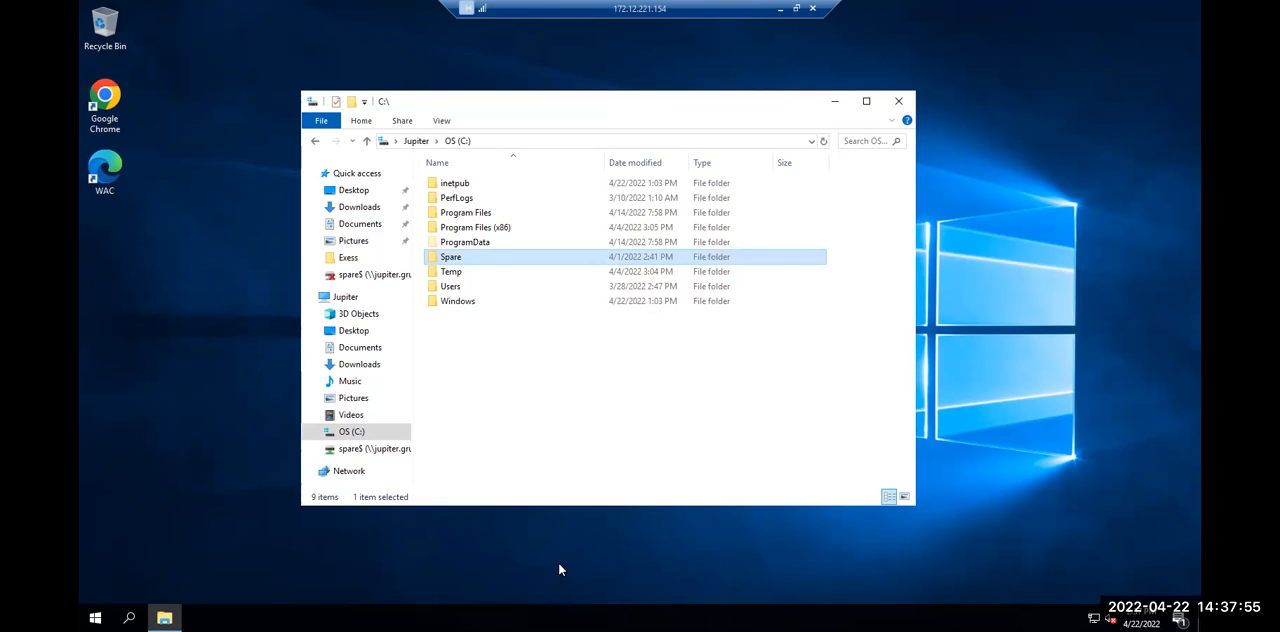
Reopen the Spare folder's properties and open its advanced security settings
right_click(567, 260)
left_click(576, 493)
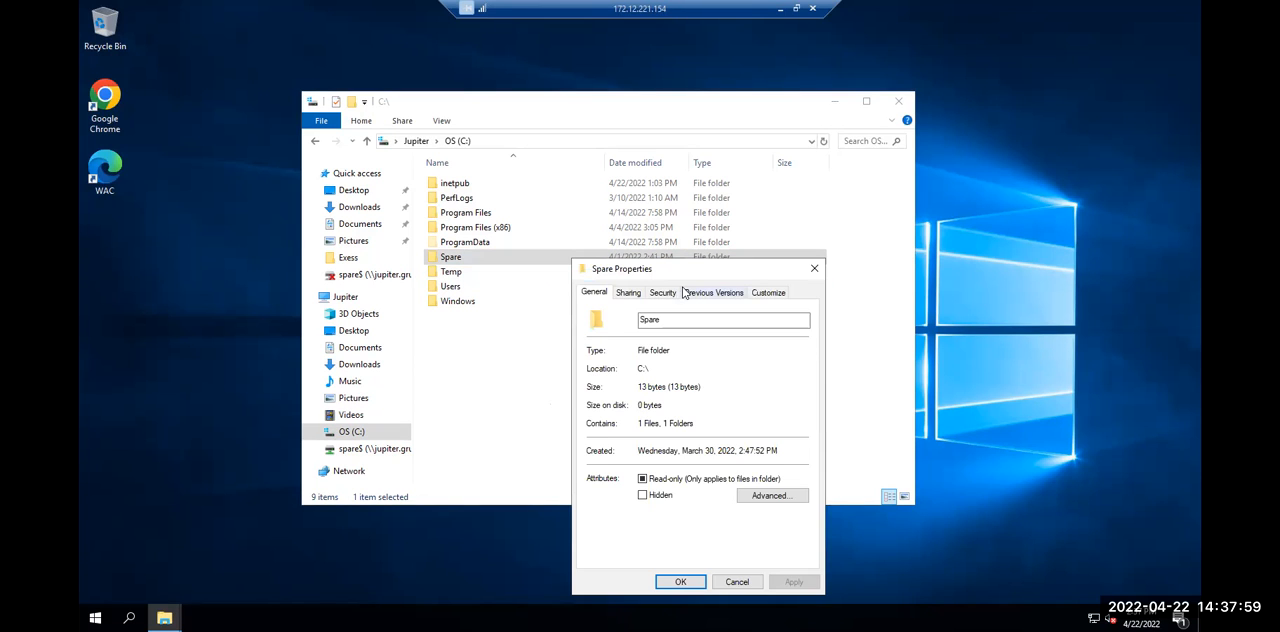
left_click(684, 292)
left_click(638, 292)
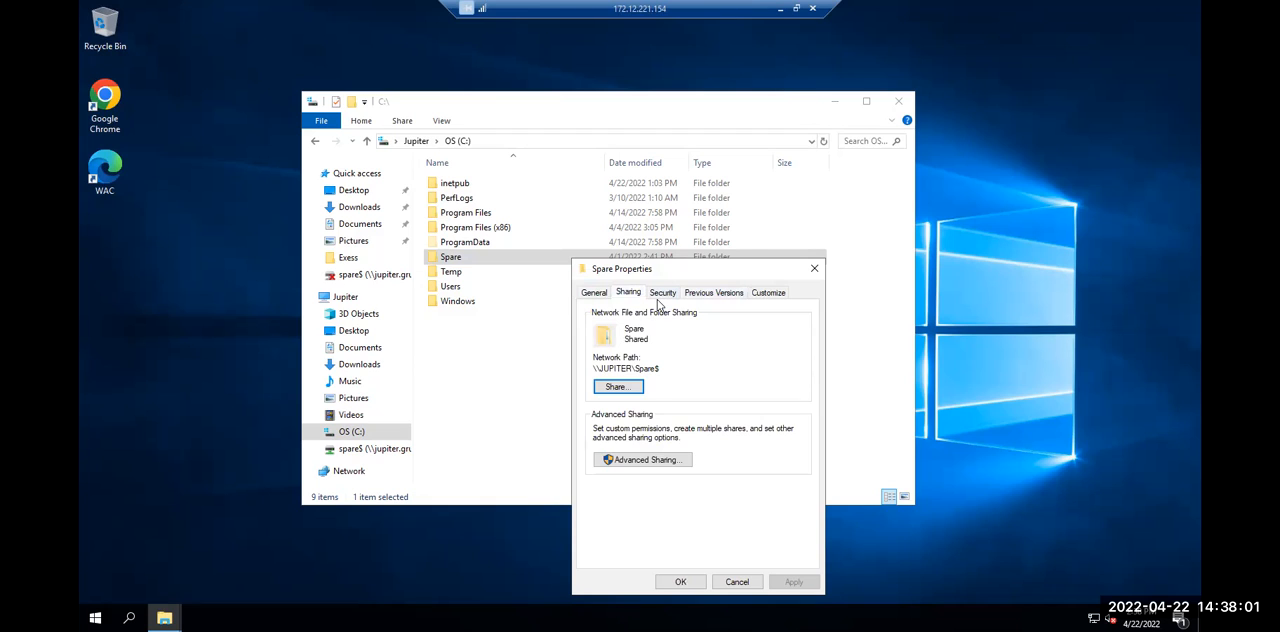
left_click(662, 294)
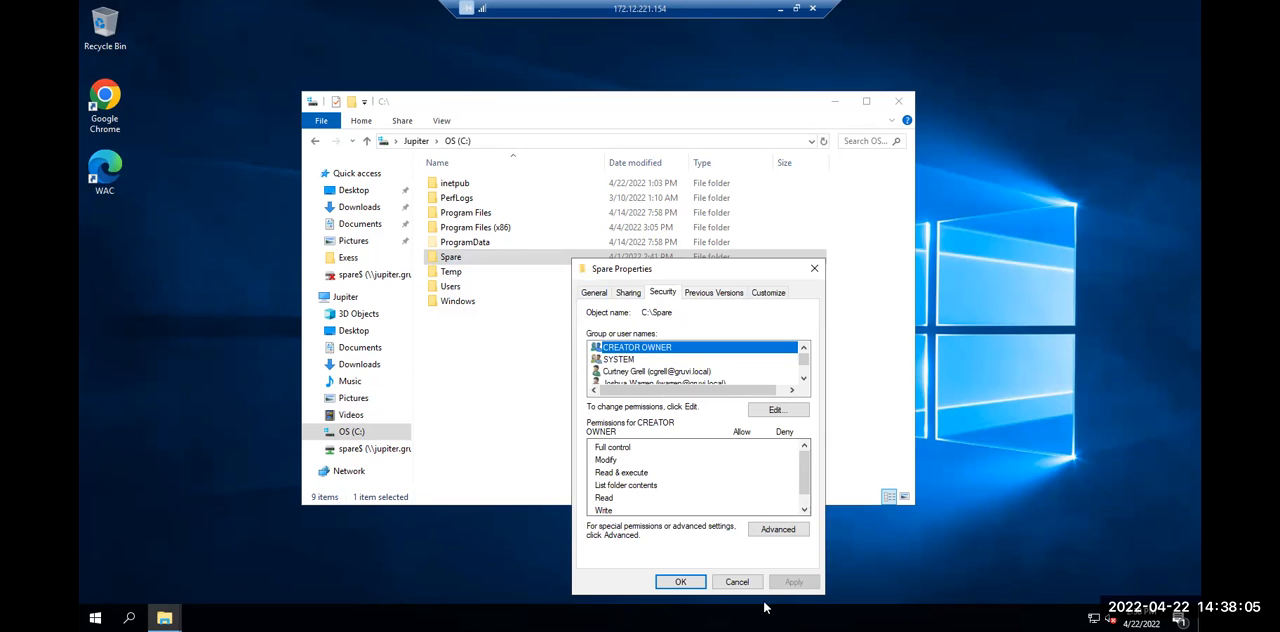
left_click(781, 541)
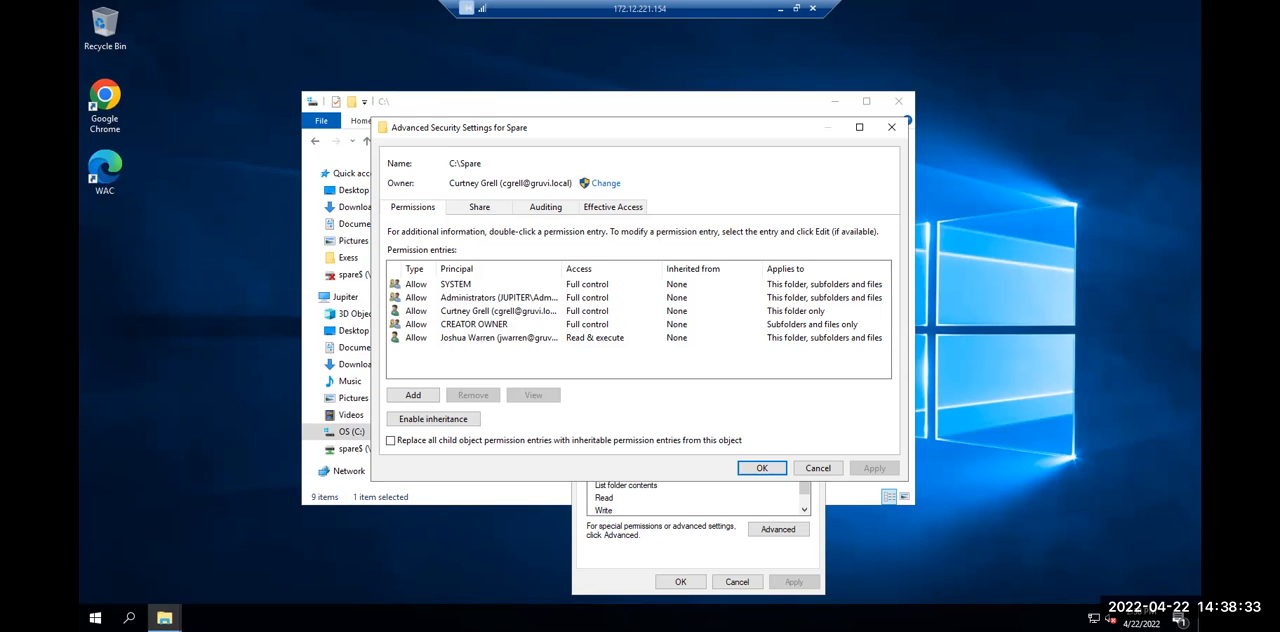
Replace all child object permission entries with inheritable permission entries from the Spare folder, and accept the replacement
left_click(567, 444)
left_click(875, 470)
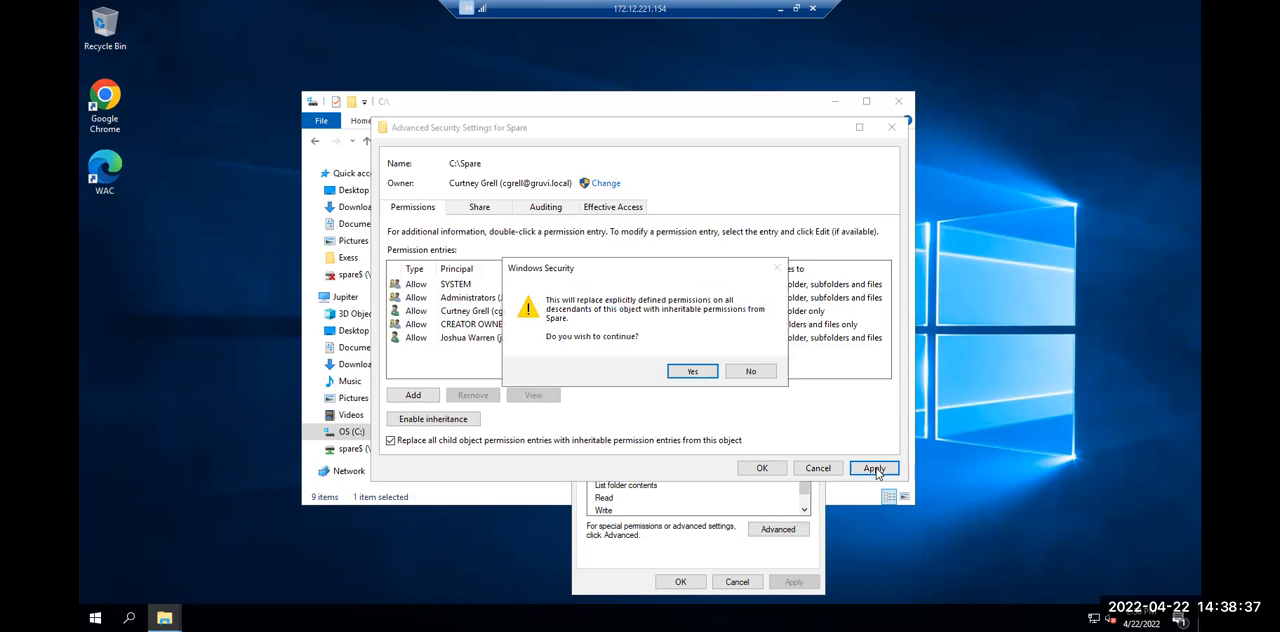
left_click(700, 370)
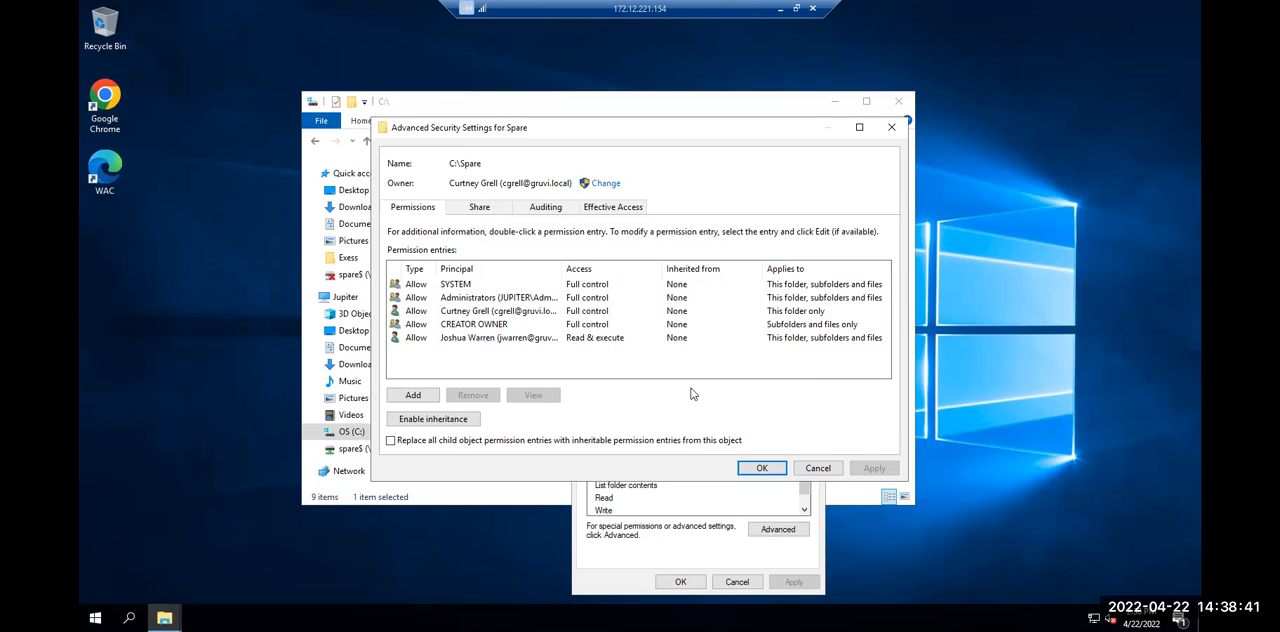
Confirm the advanced security settings and close the Spare folder's properties
left_click(753, 470)
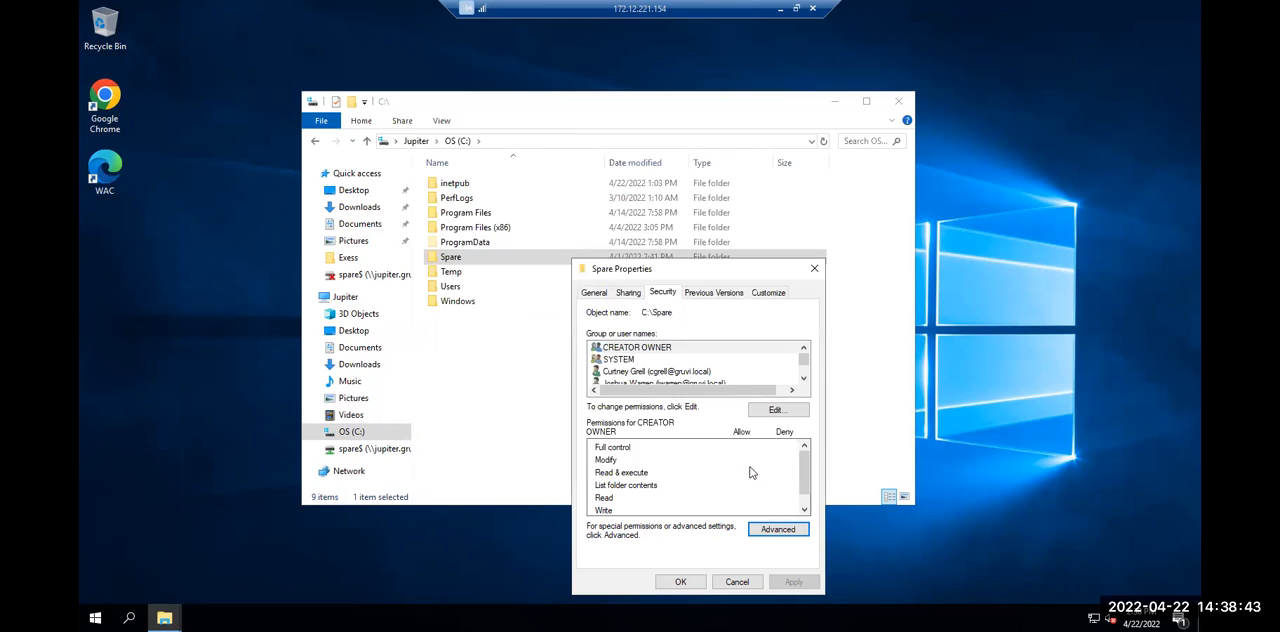
left_click(700, 581)
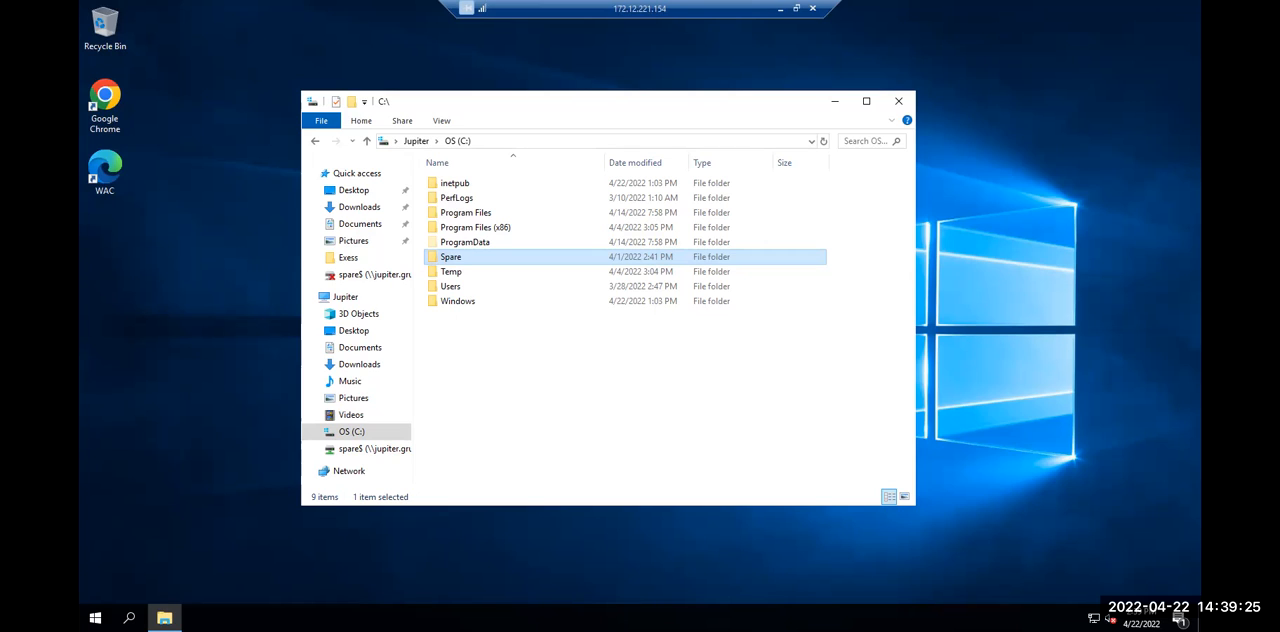
Check that Nexus.txt in the Exess subfolder of C:\Spare opens, close it, and return to the Spare folder
double_click(627, 262)
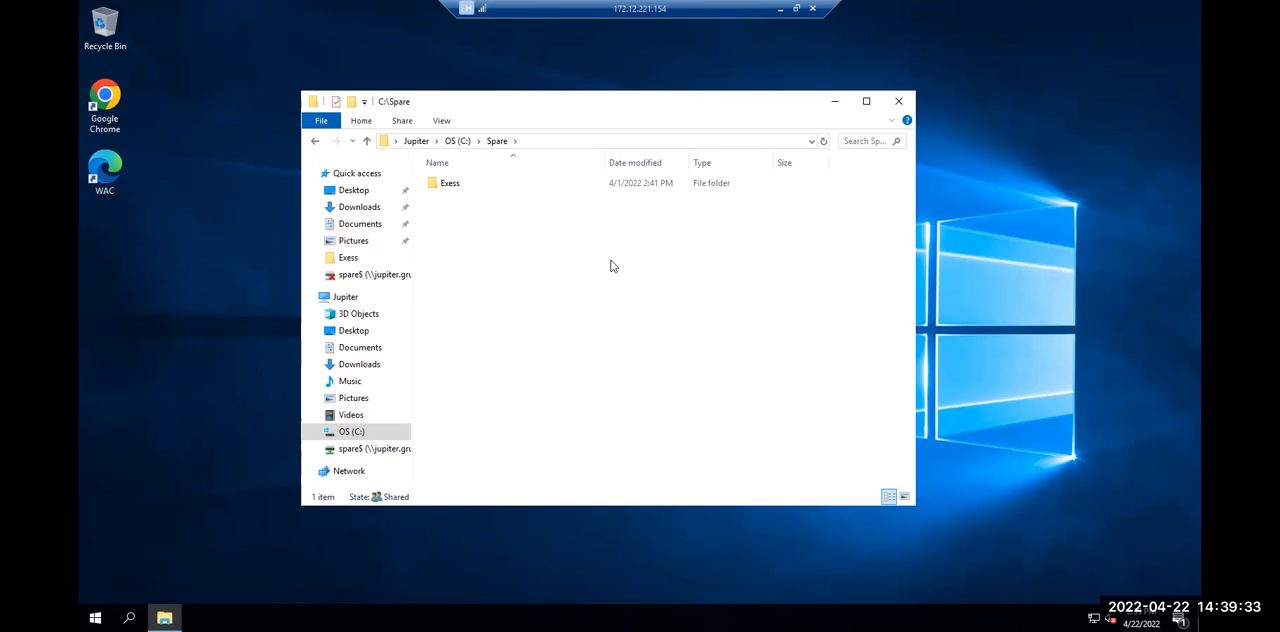
double_click(456, 190)
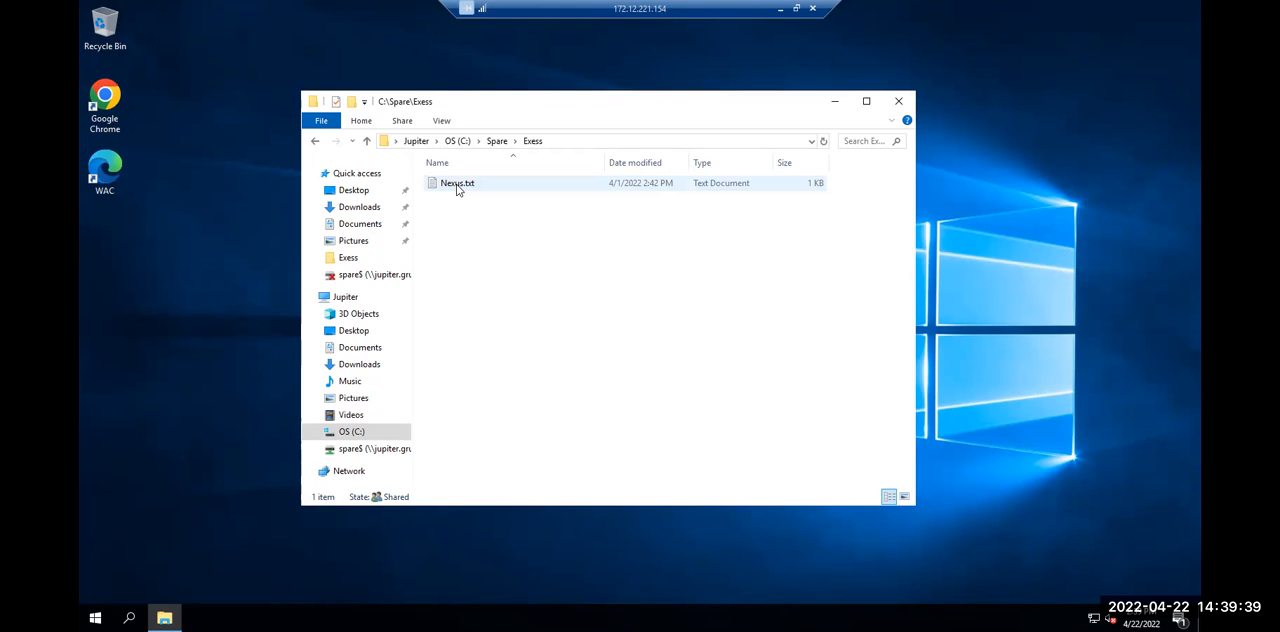
double_click(457, 186)
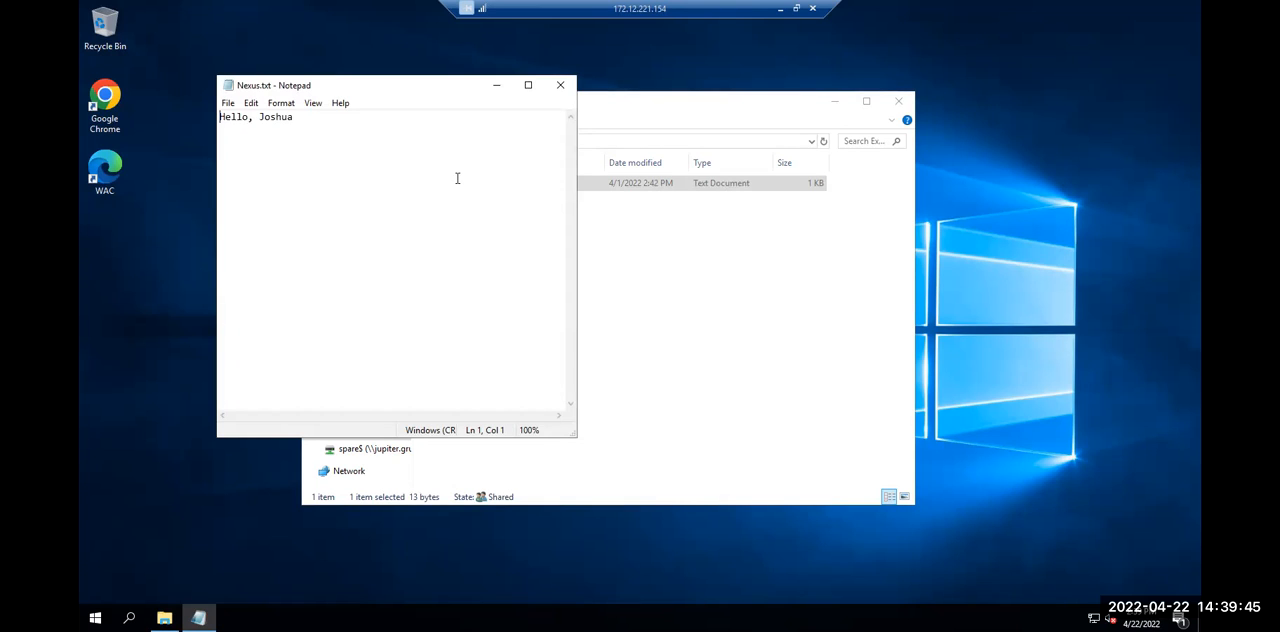
left_click(560, 85)
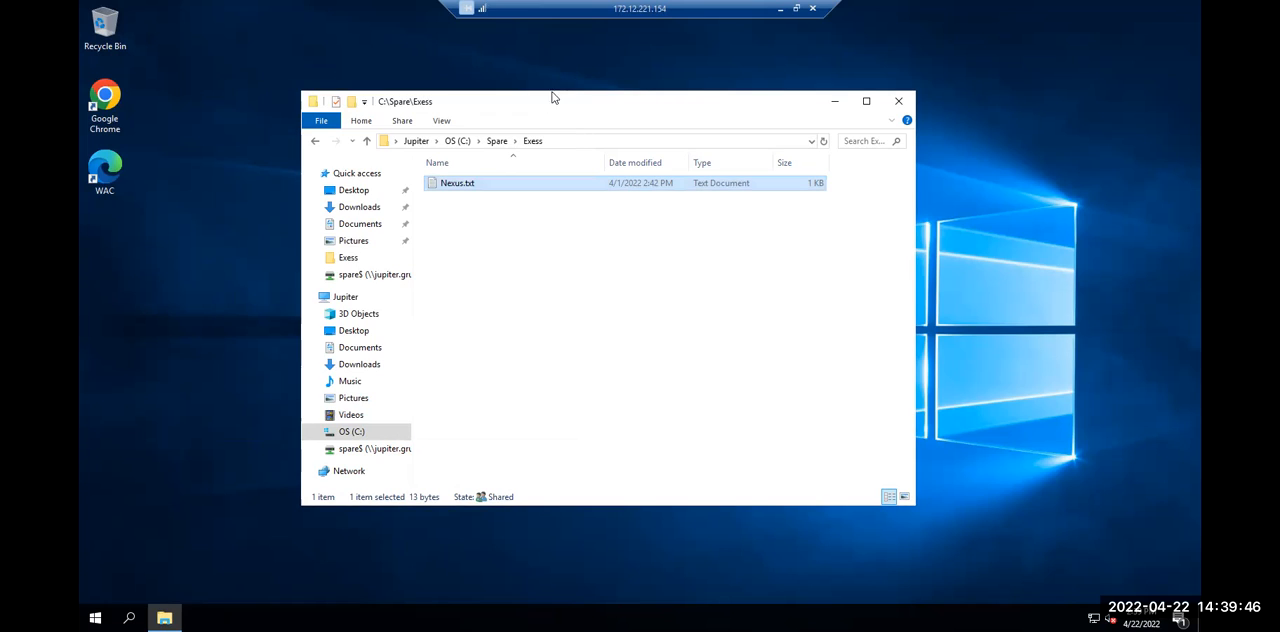
left_click(495, 143)
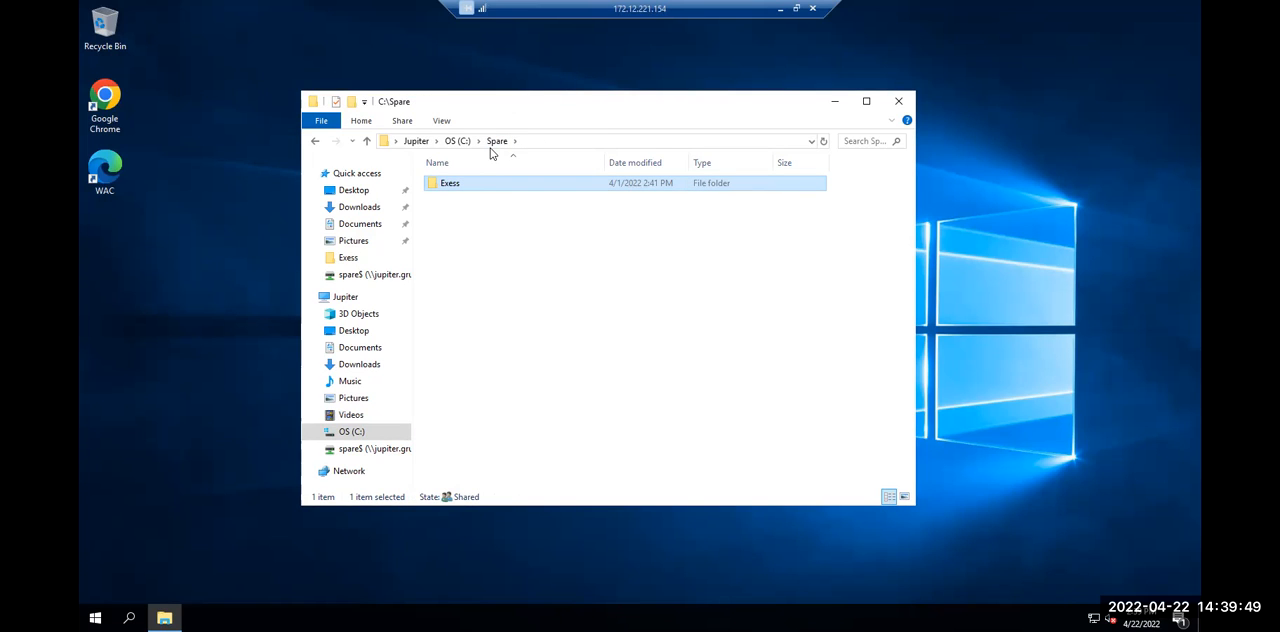
Create a new text document in the C:\Spare folder
left_click(462, 239)
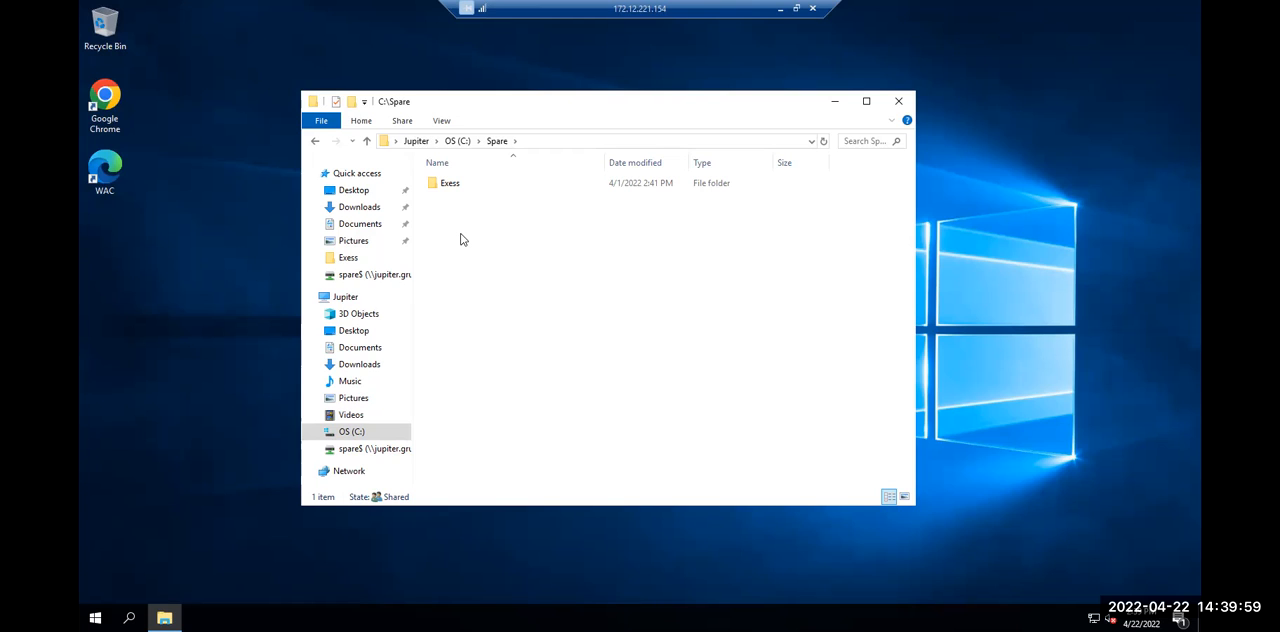
right_click(461, 239)
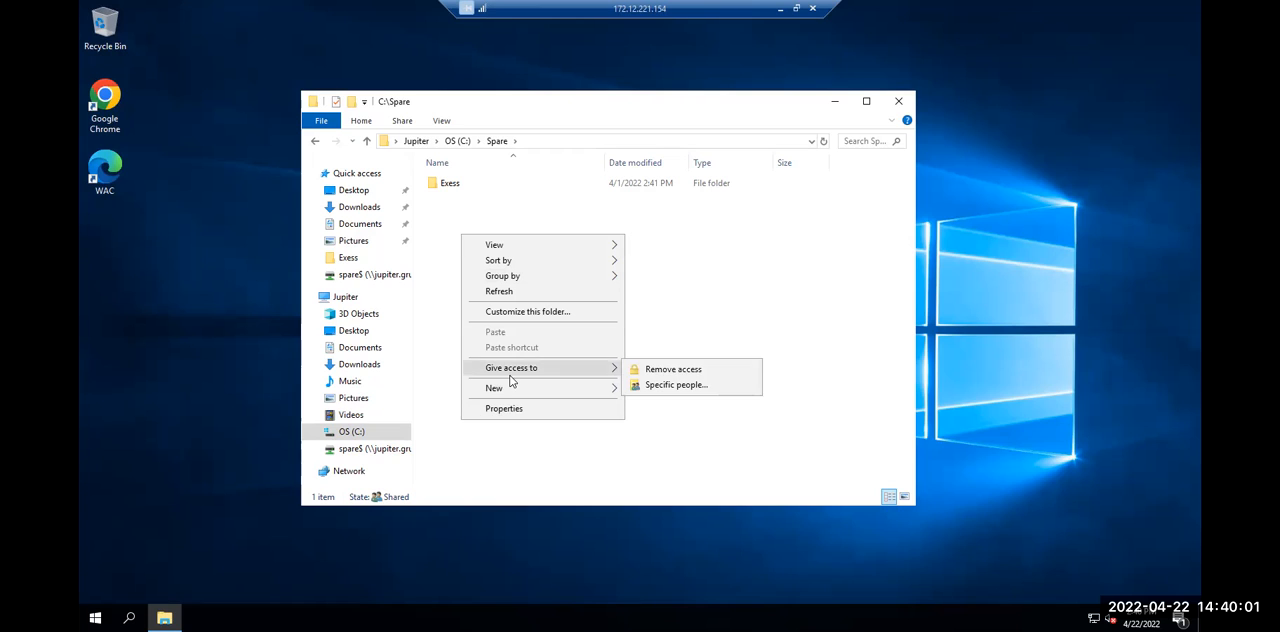
mouse_move(548, 389)
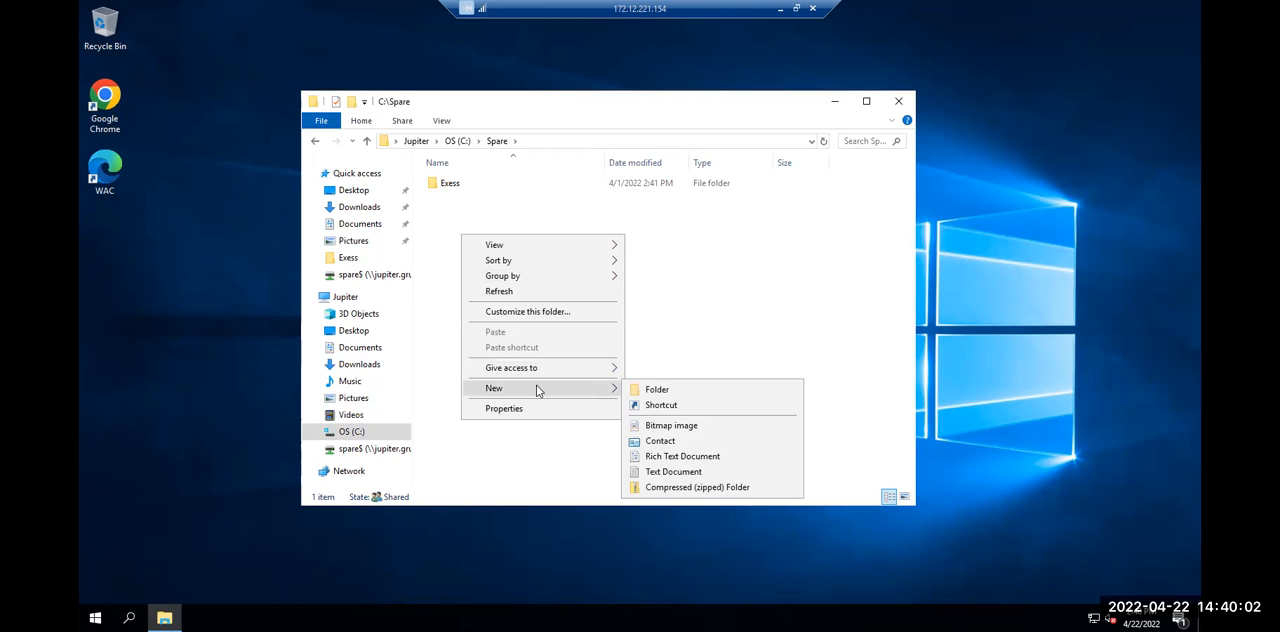
left_click(674, 475)
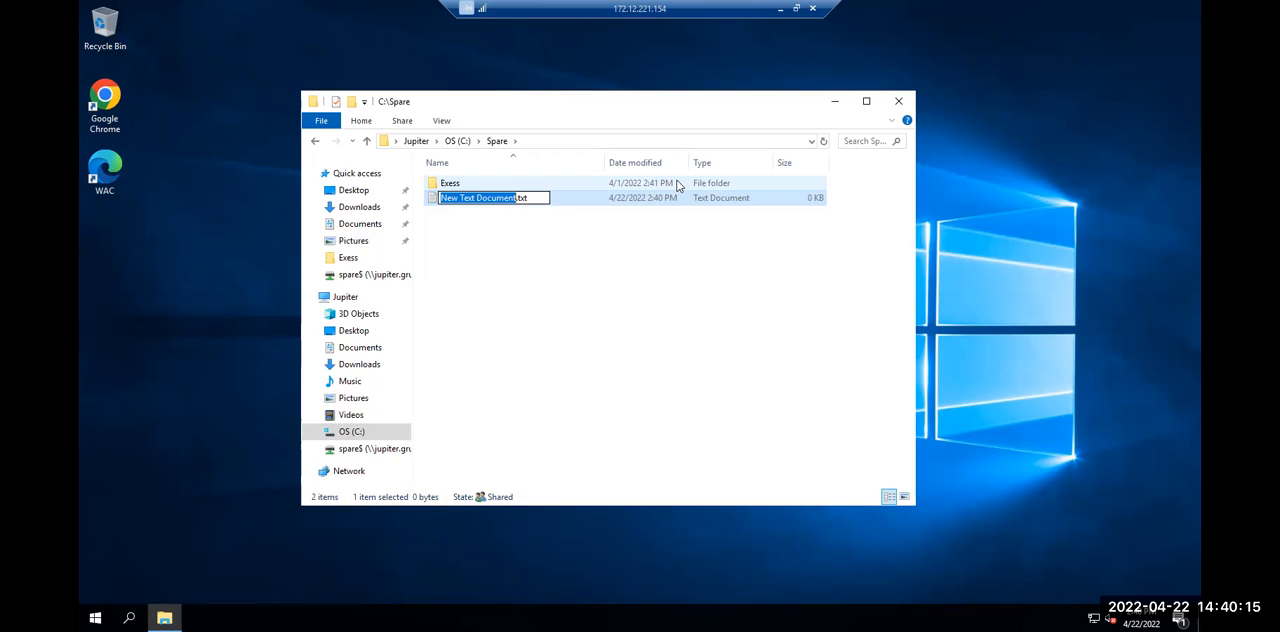
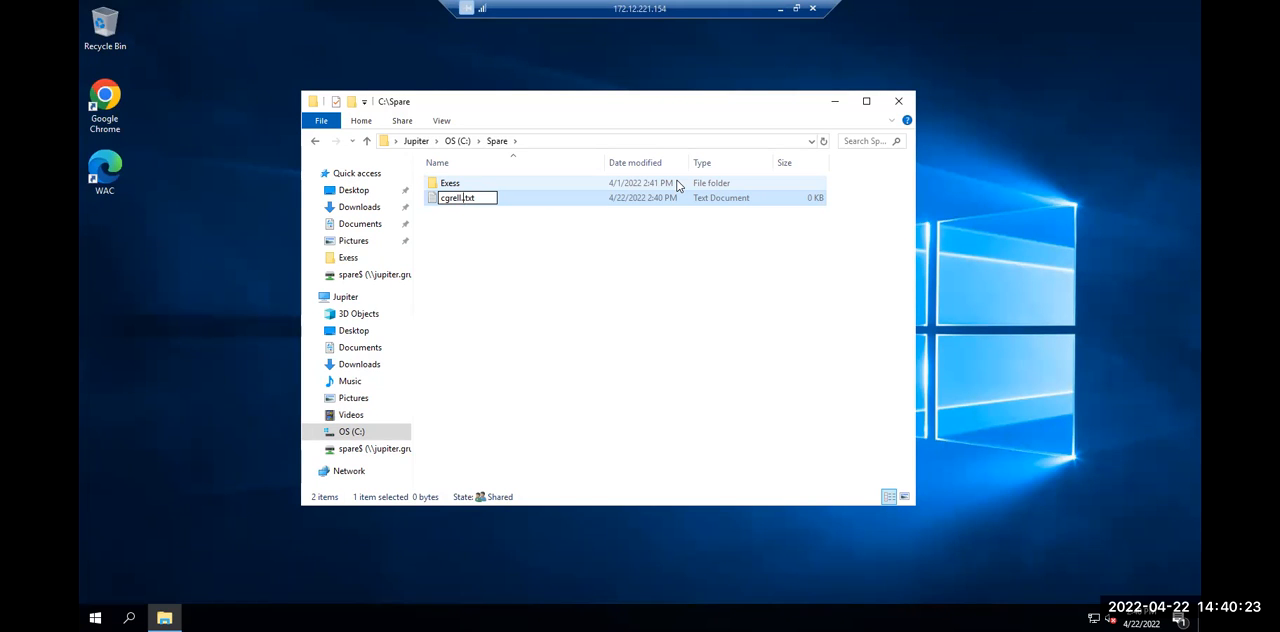
Rename the new text document to the folder owner's logon name with the .bat extension, and accept the extension change
type("bat")
key("Return")
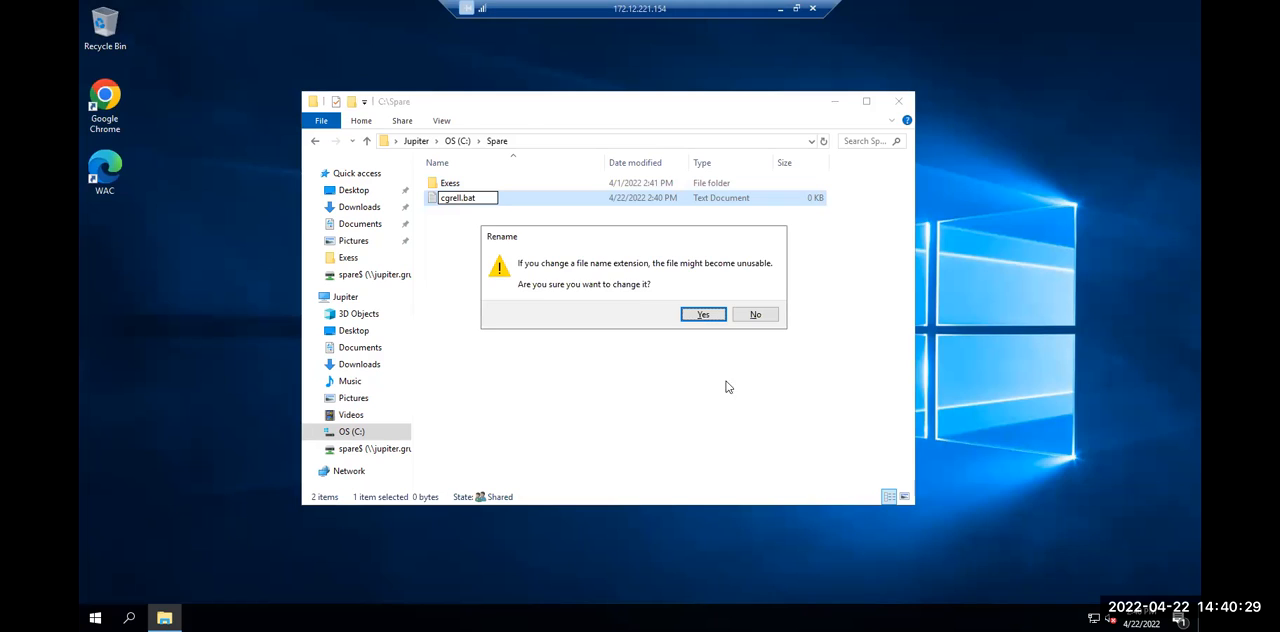
left_click(703, 316)
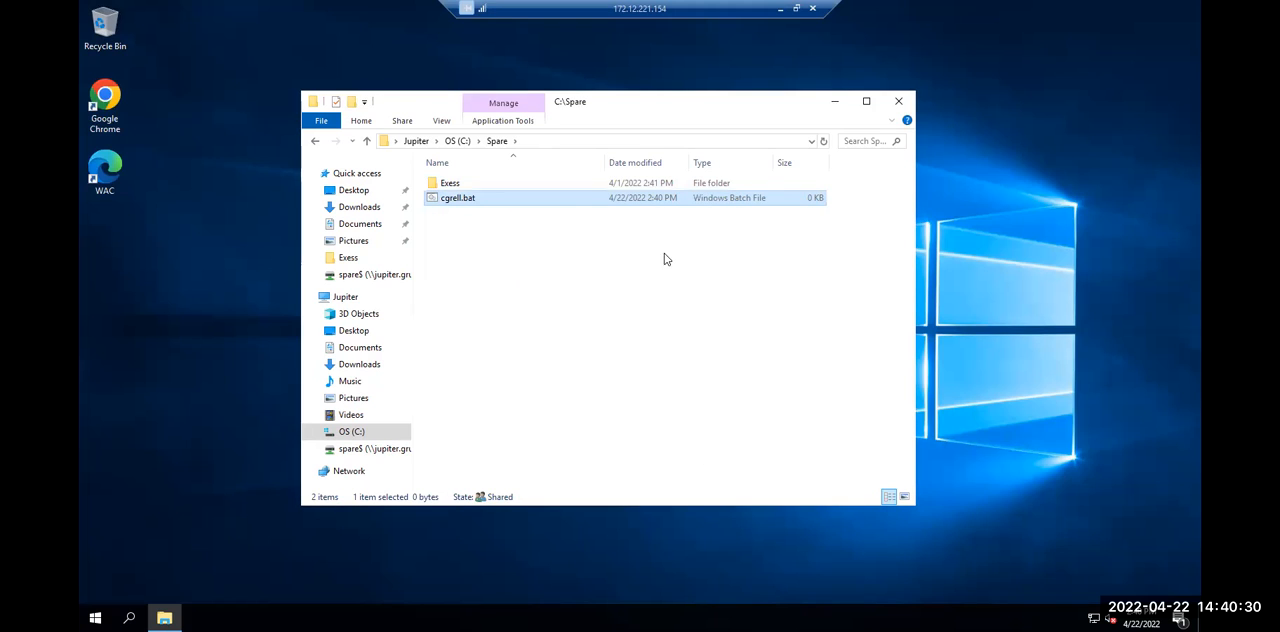
Open the new batch file in Notepad for editing and begin its first line with "at"
right_click(546, 207)
left_click(560, 232)
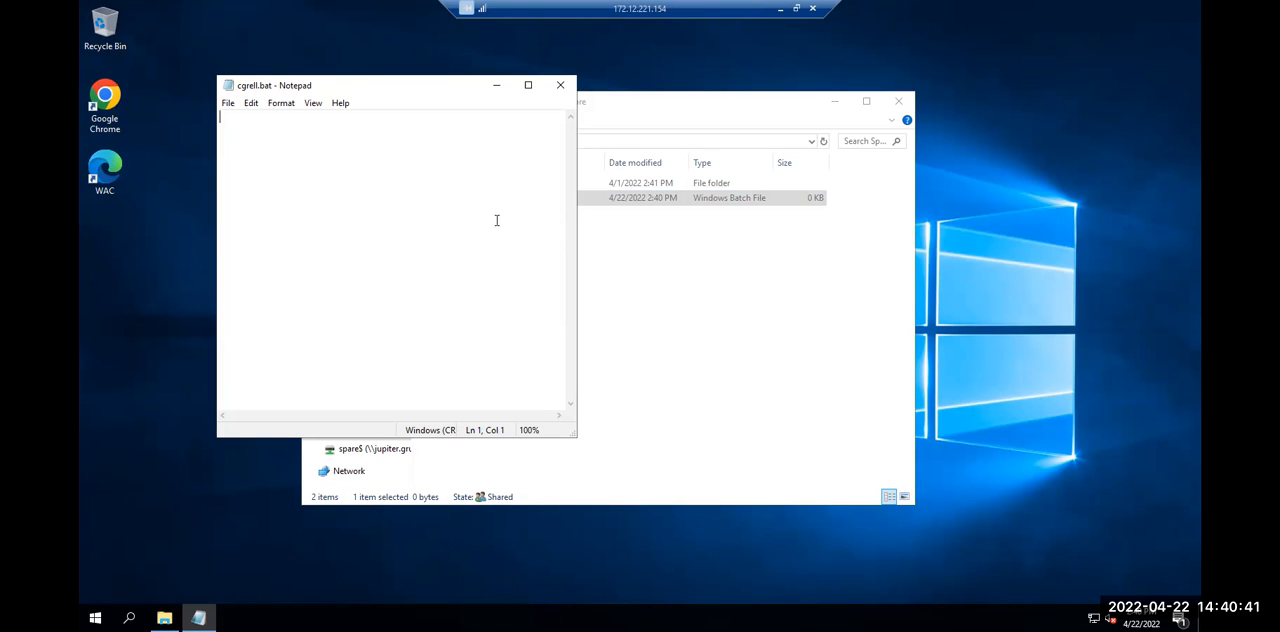
type("at ")
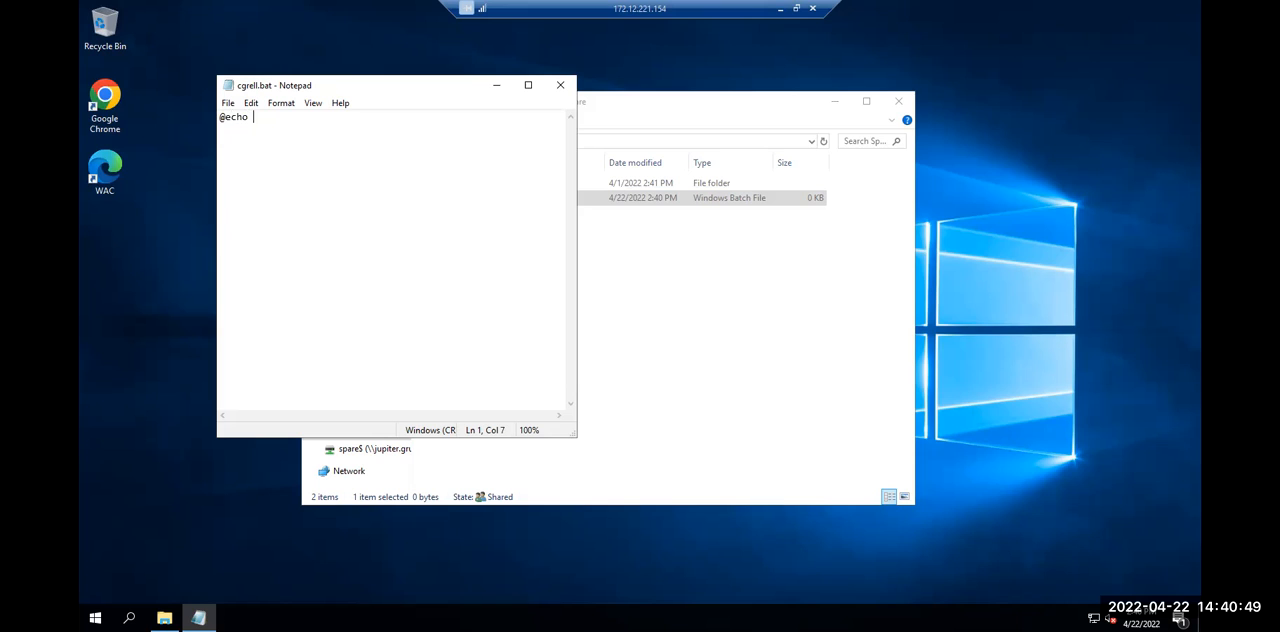
Open the new batch file in Notepad for editing and begin its first line with "at"
type(" off")
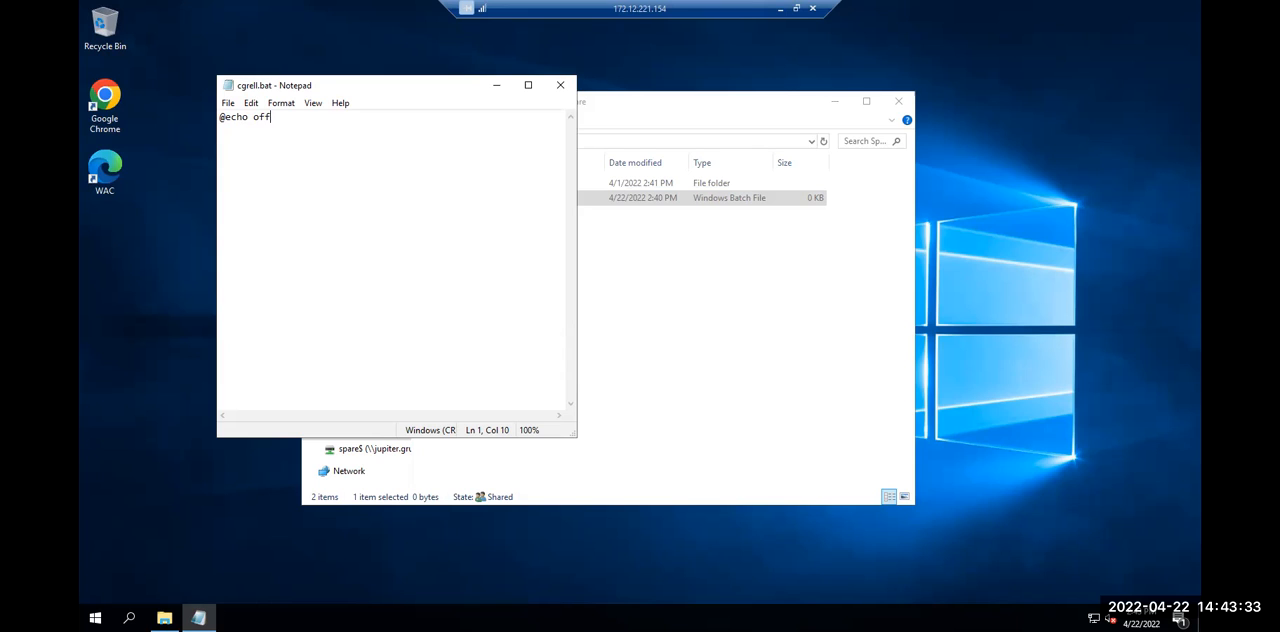
key("Return")
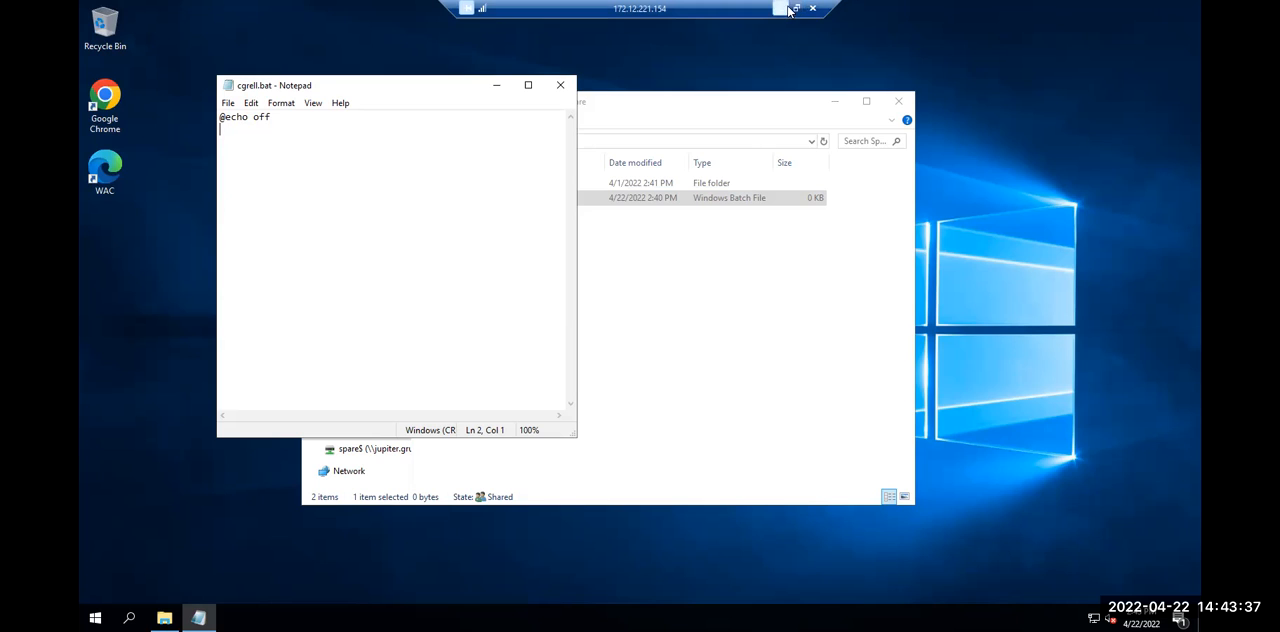
left_click(229, 106)
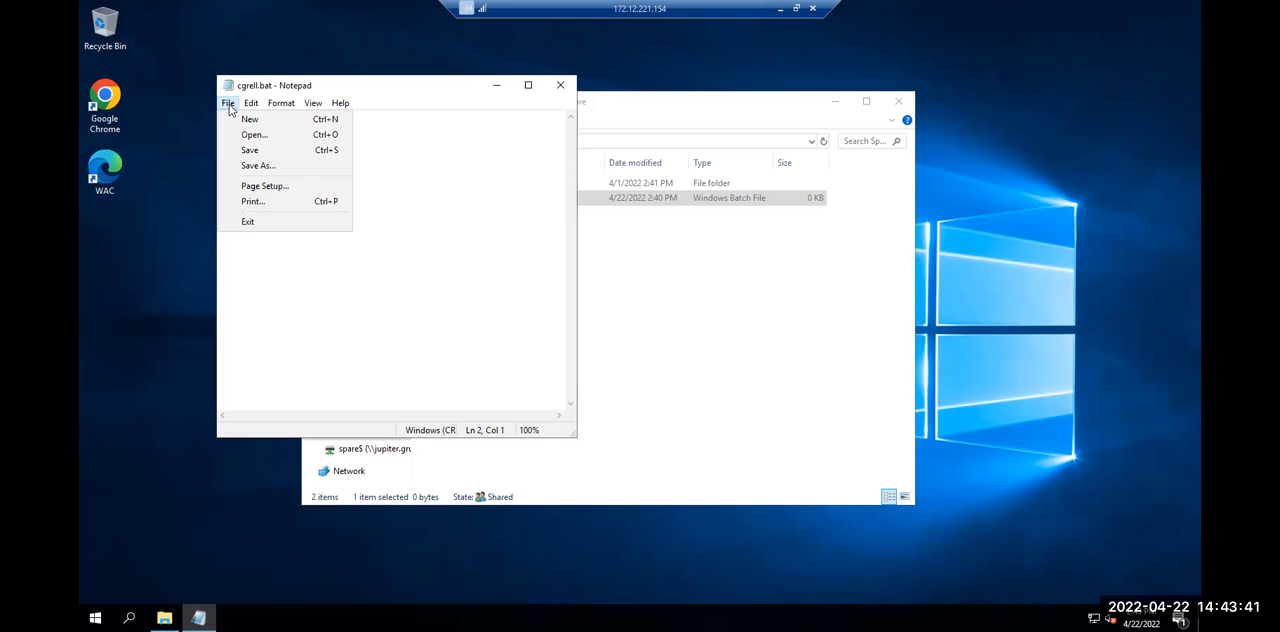
left_click(229, 106)
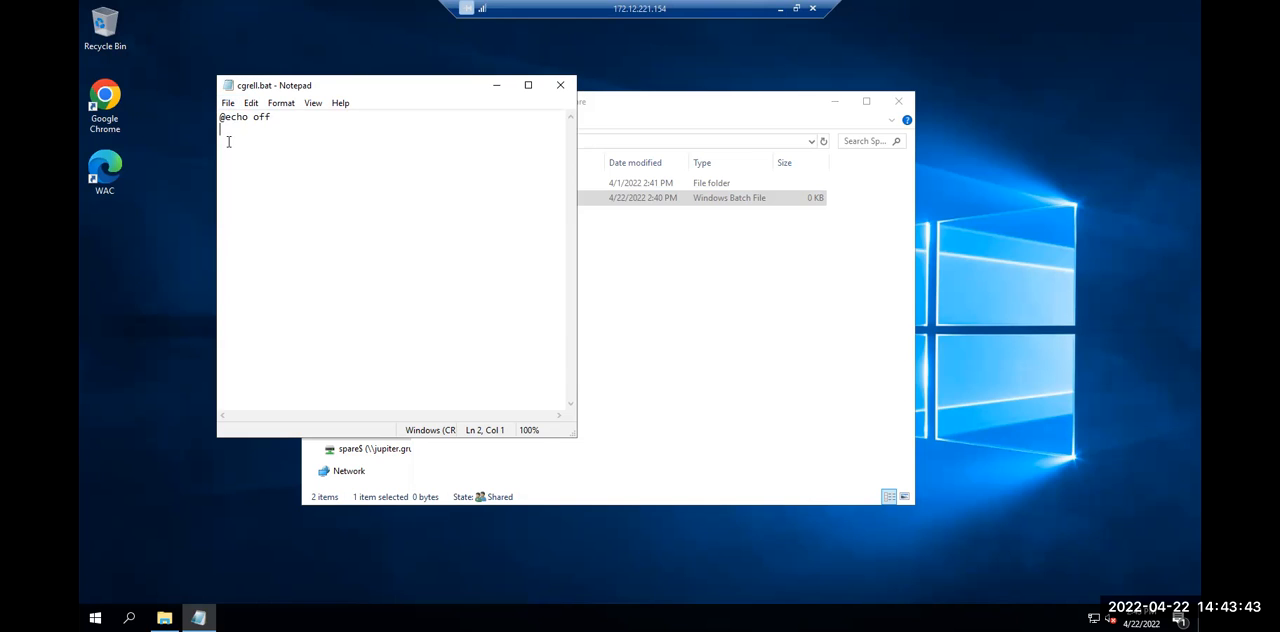
left_click(505, 86)
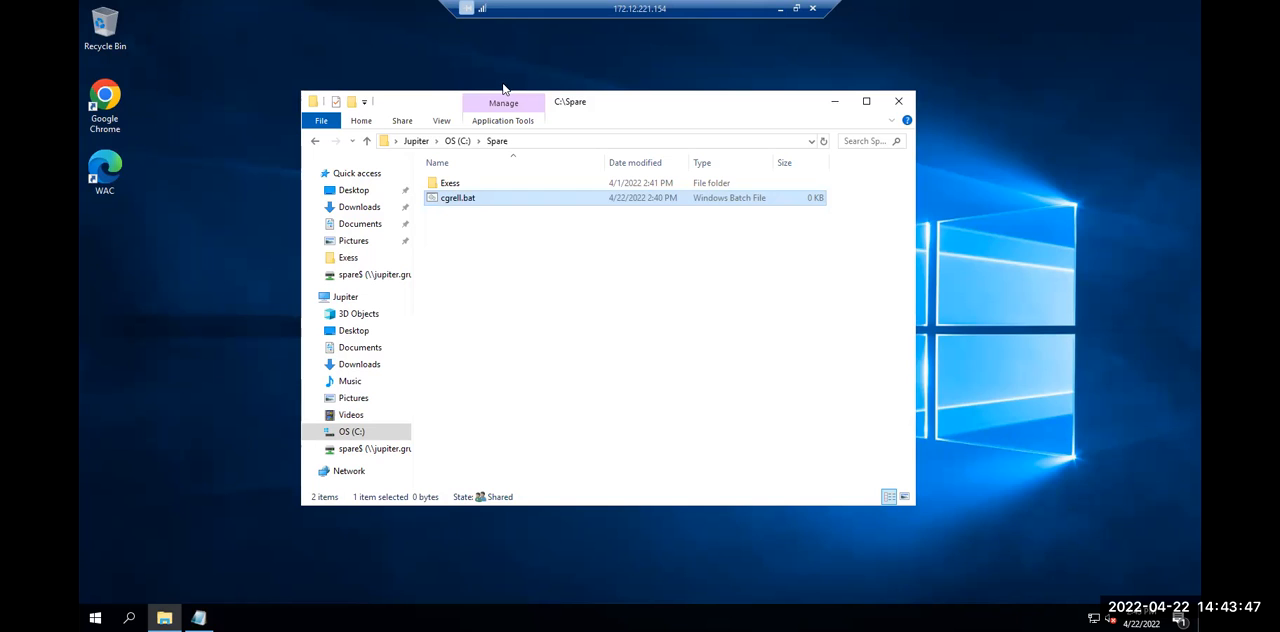
Create a folder named with the user's logon name in the root of drive C:
left_click(457, 141)
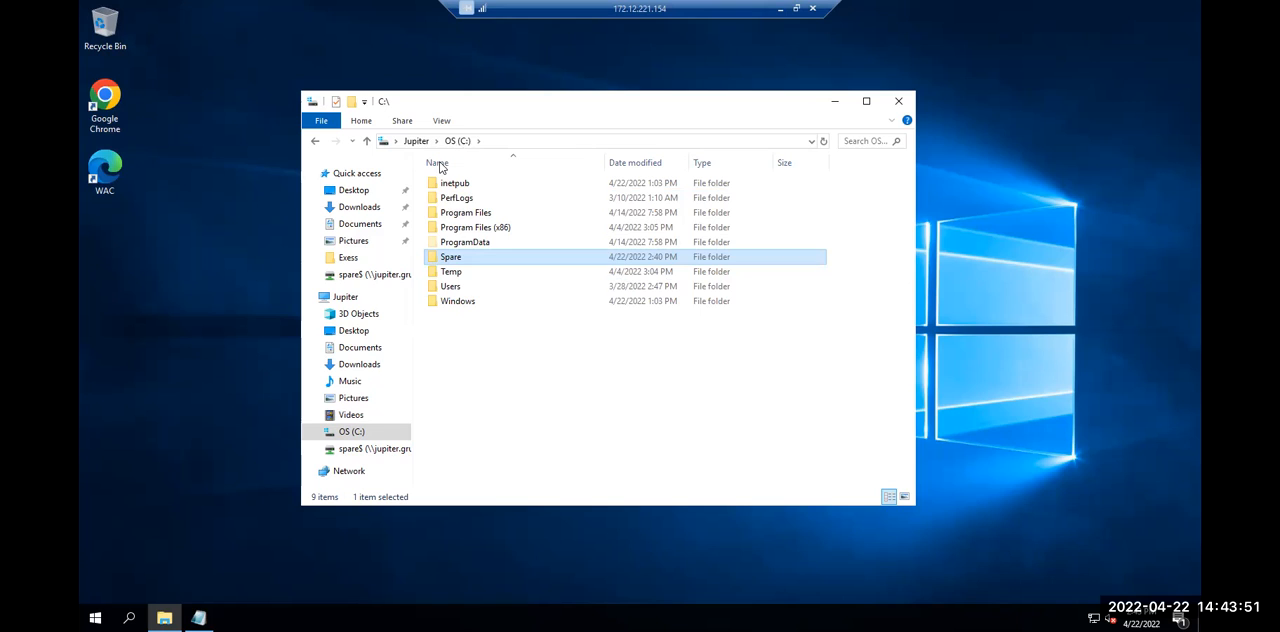
right_click(458, 327)
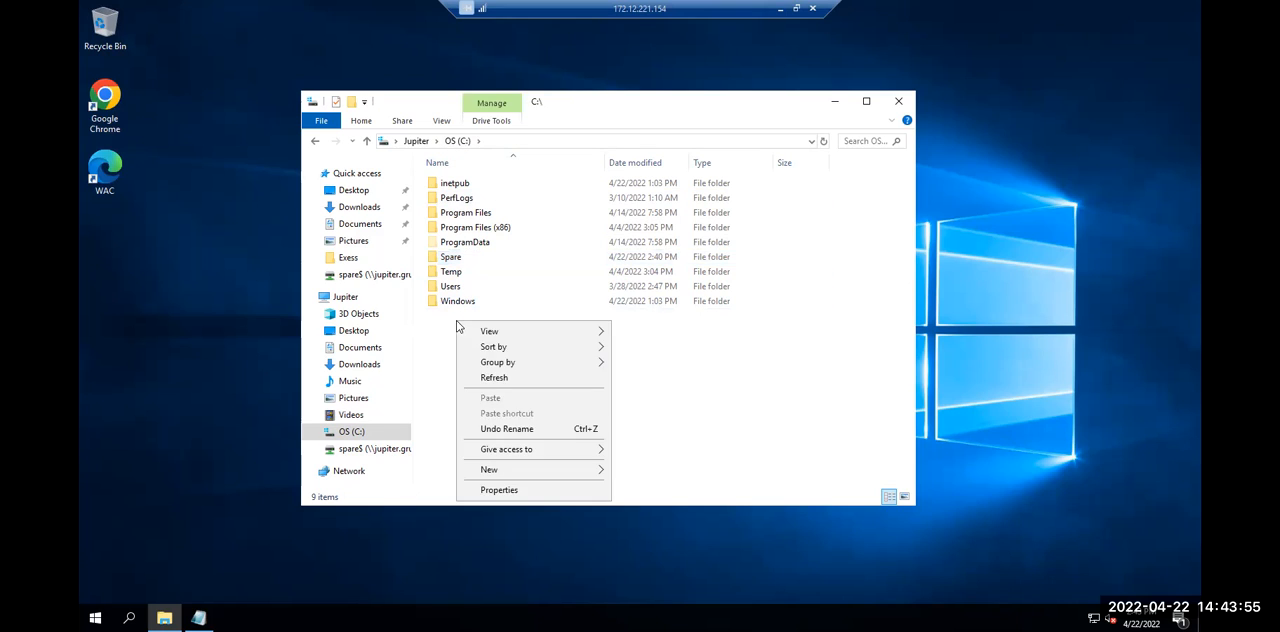
mouse_move(474, 476)
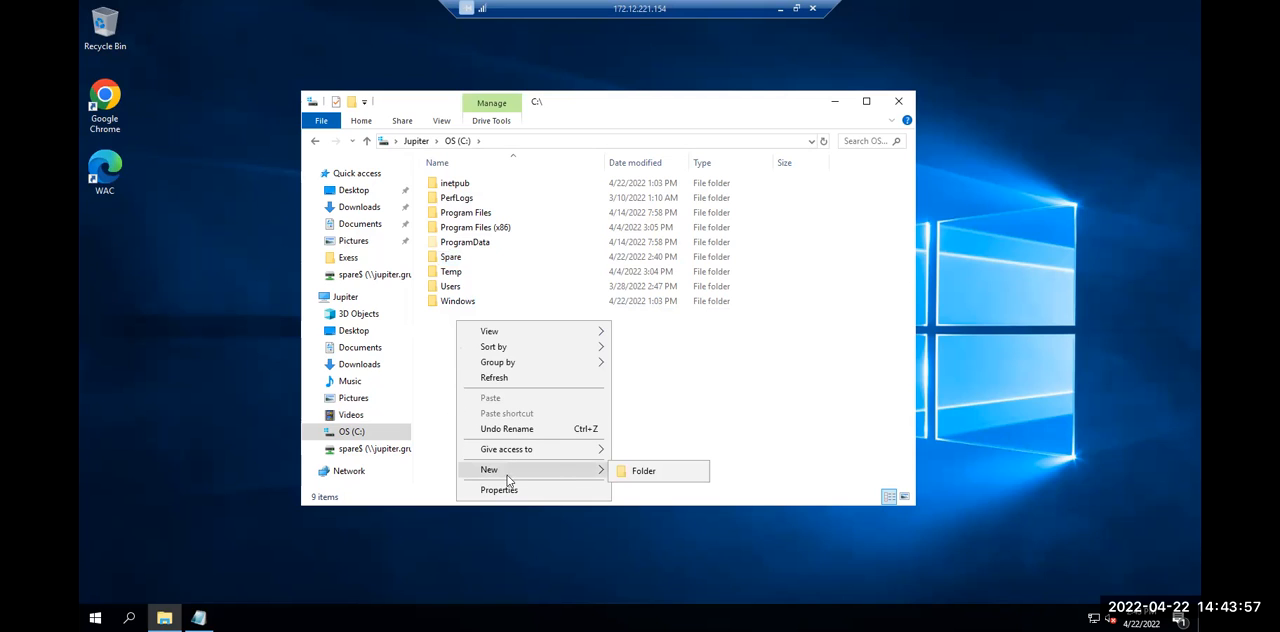
left_click(643, 471)
key("Return")
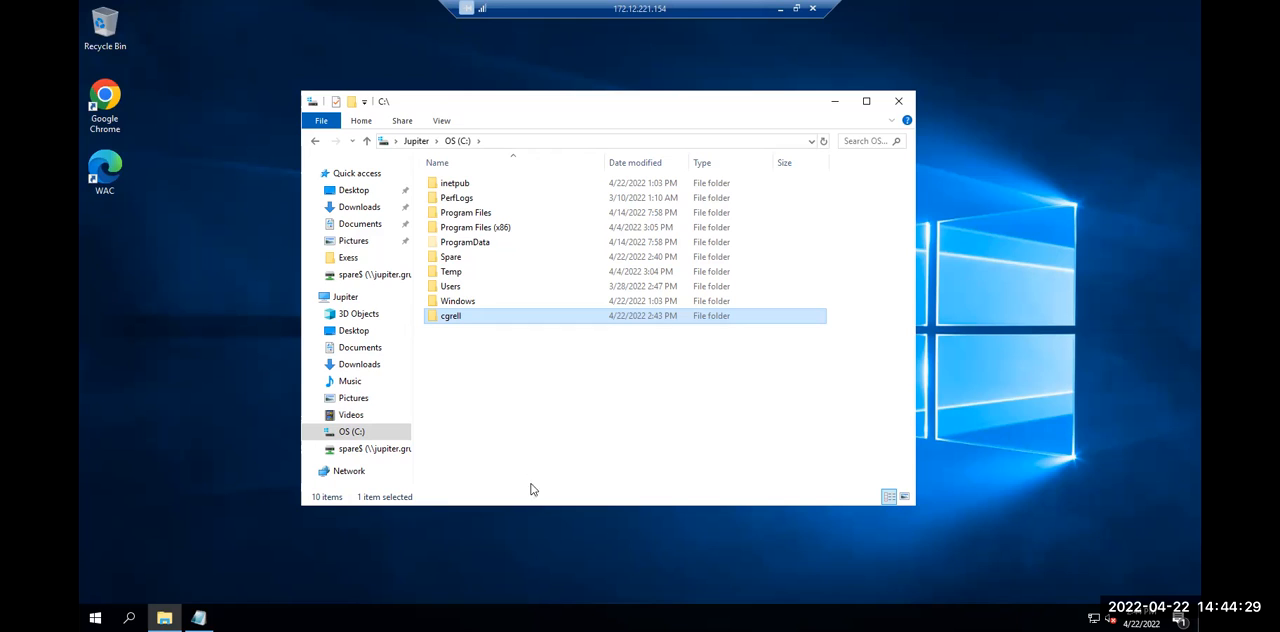
Create a subfolder named Desktop inside the new user folder
right_click(523, 401)
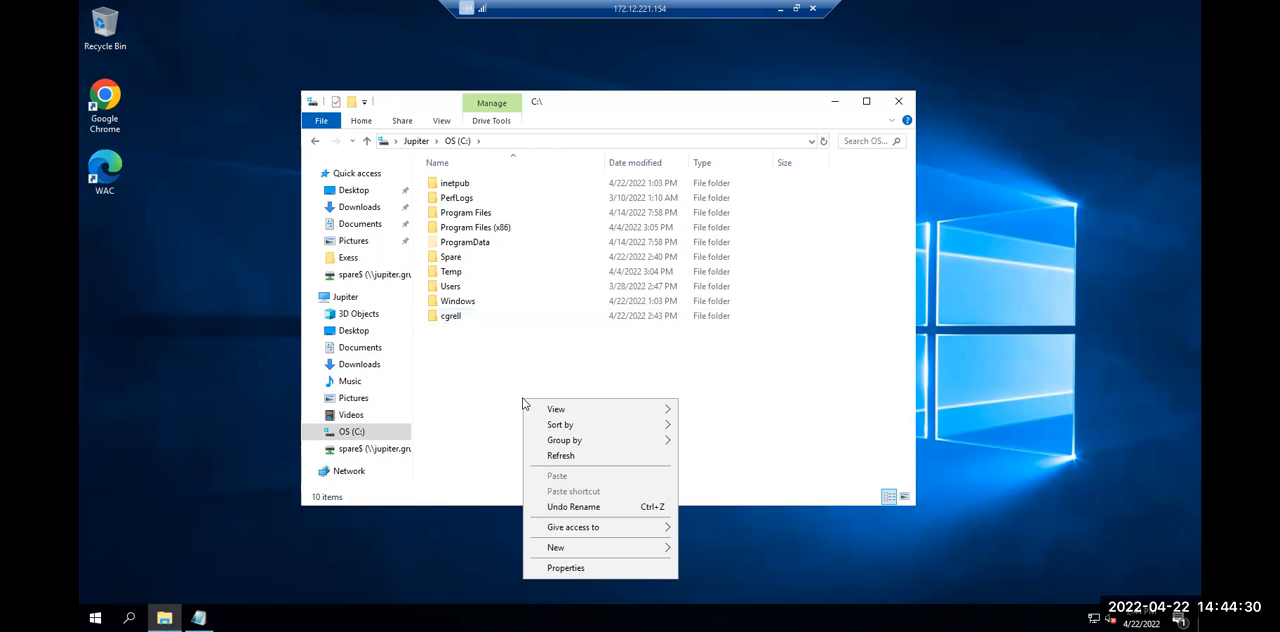
double_click(514, 315)
right_click(511, 312)
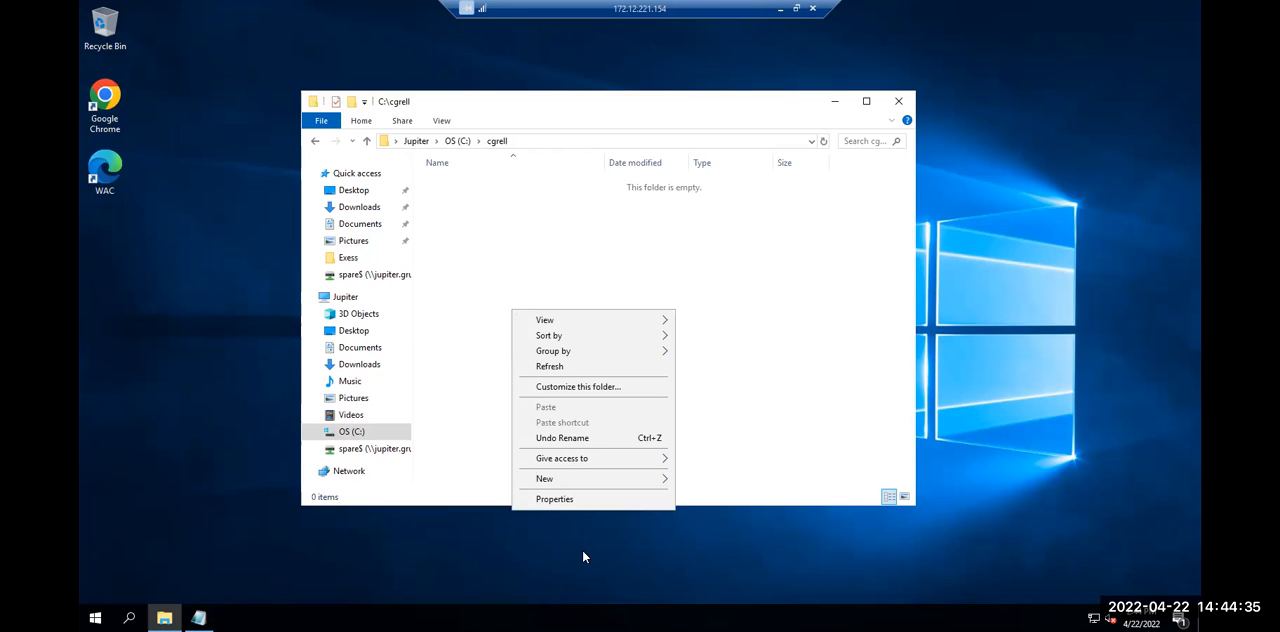
mouse_move(598, 483)
left_click(704, 480)
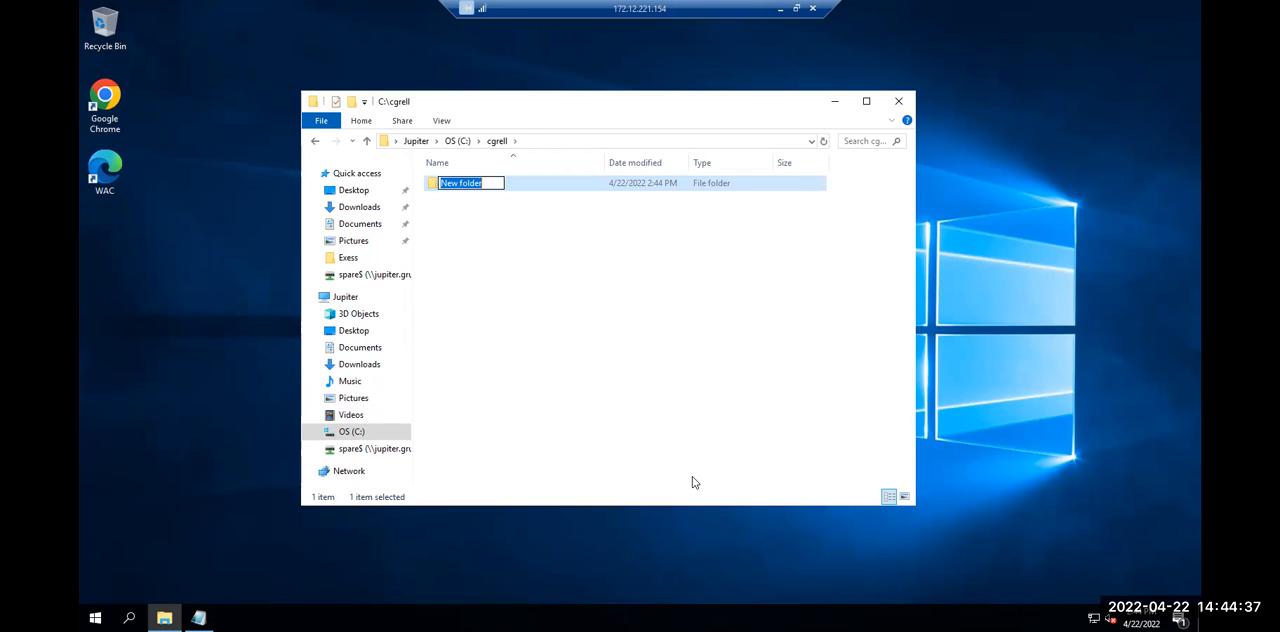
type("Desktop")
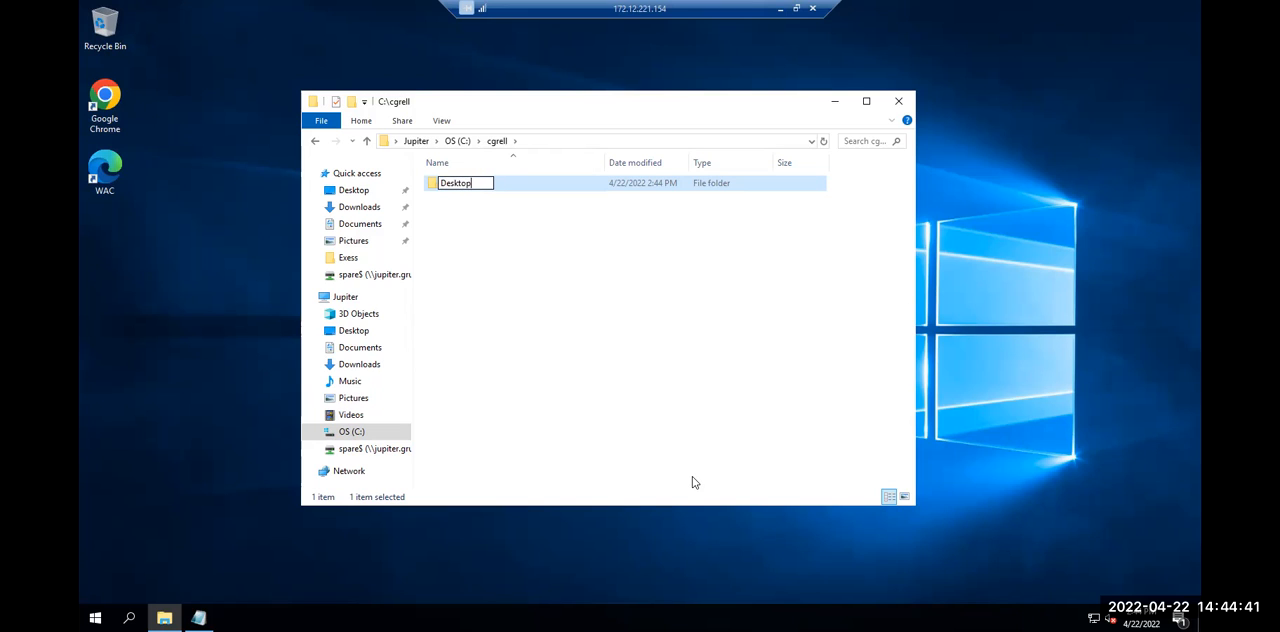
key("Return")
Add a subfolder named Documents to the user folder, alongside Desktop
right_click(697, 462)
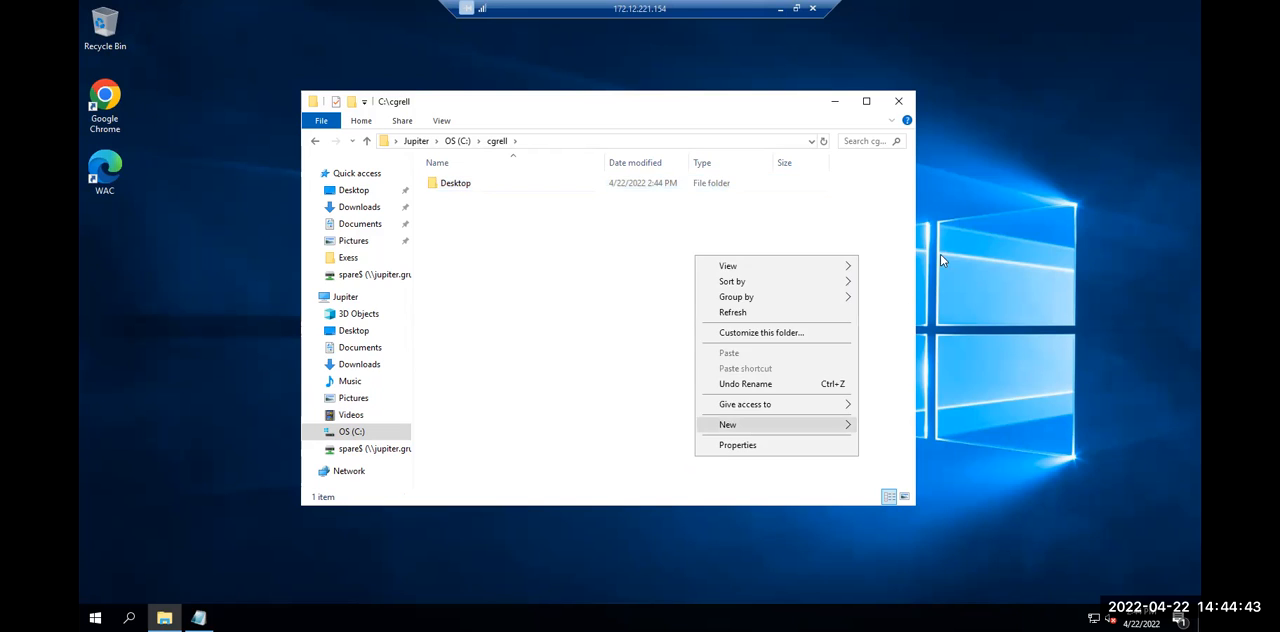
mouse_move(775, 424)
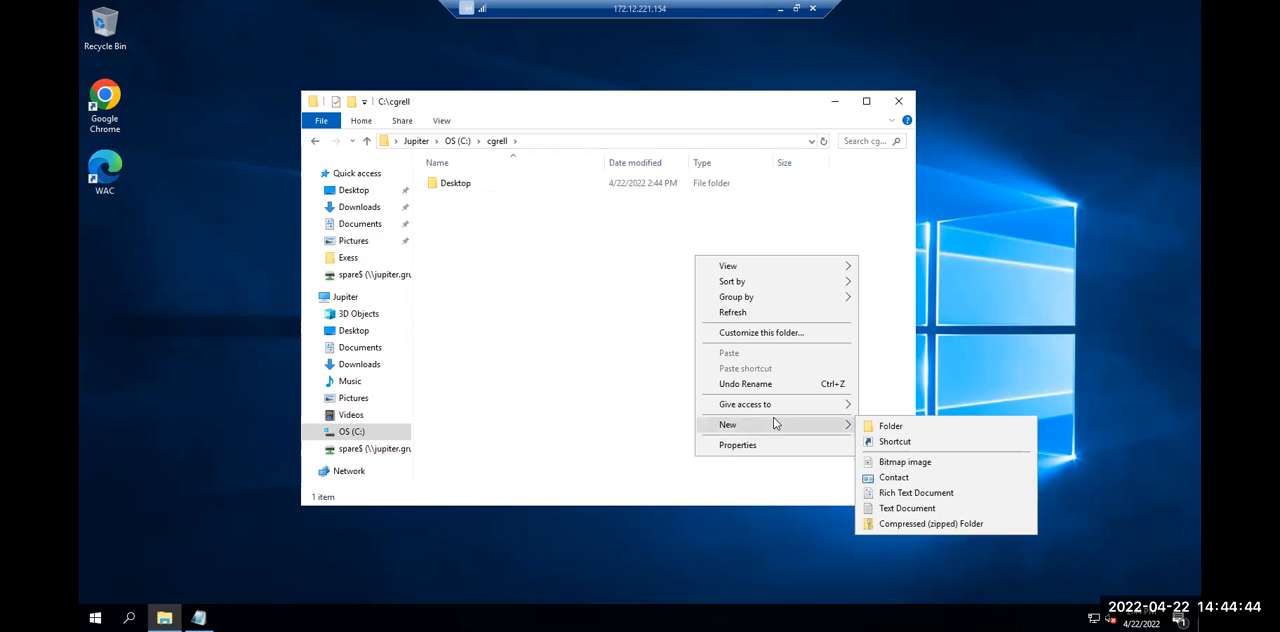
left_click(887, 426)
type("Documents")
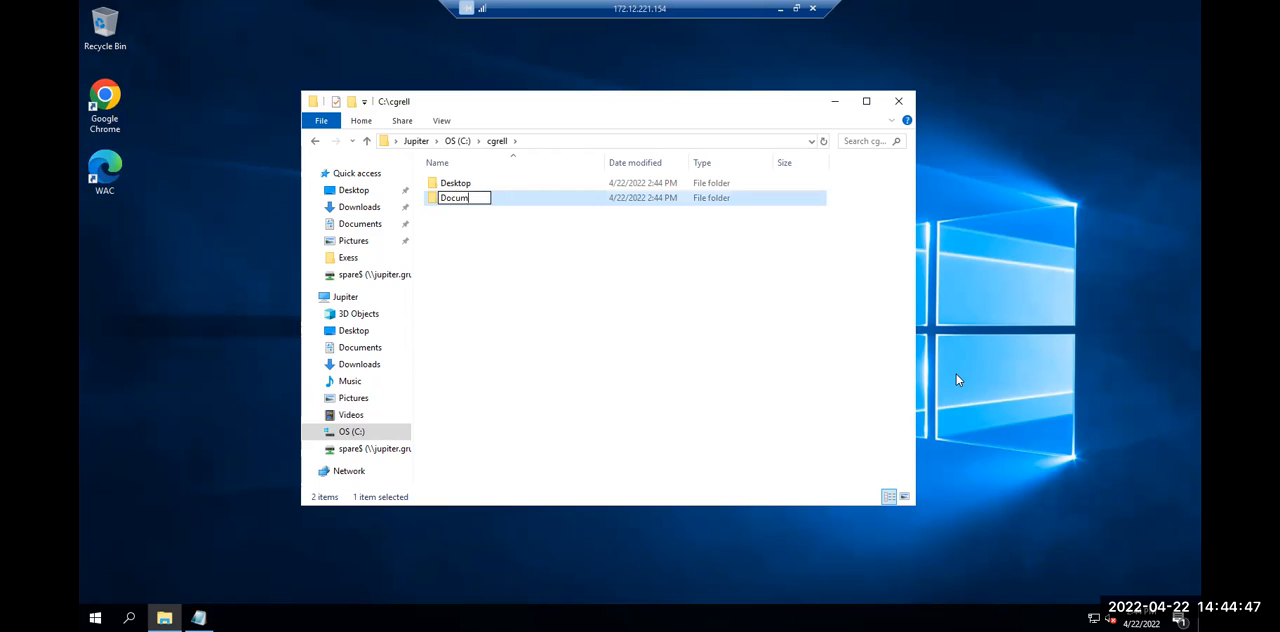
key("Return")
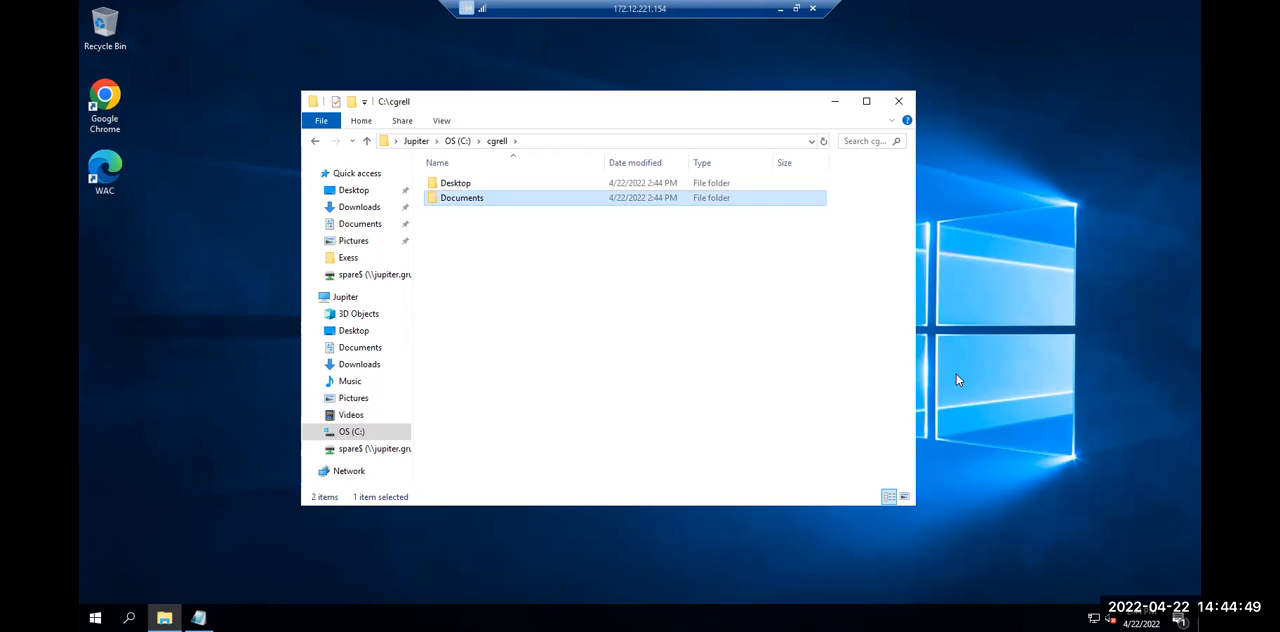
Add a third subfolder named Pictures to the user folder
left_click(508, 276)
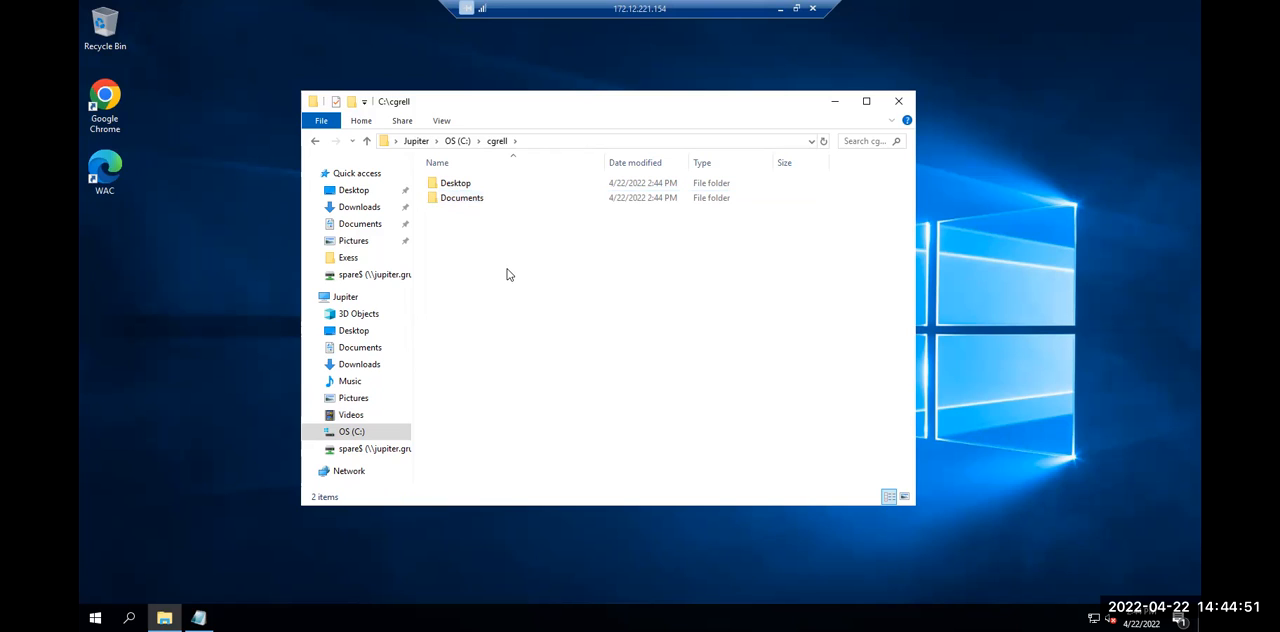
right_click(465, 234)
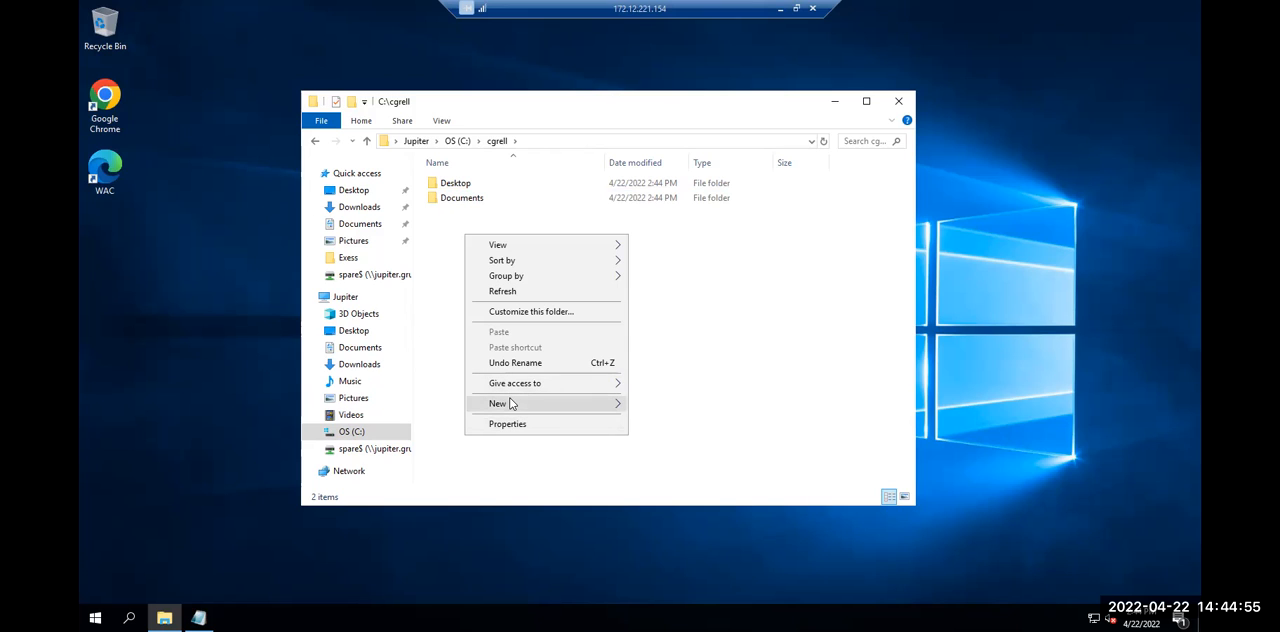
mouse_move(510, 403)
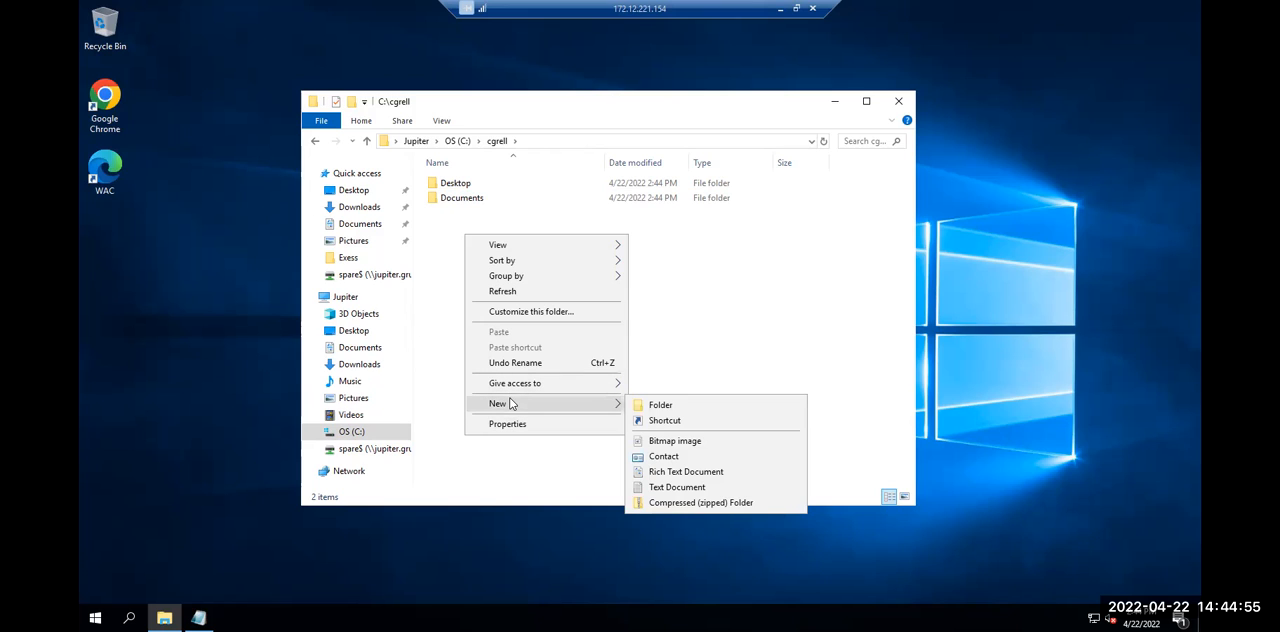
left_click(645, 405)
type("Picut")
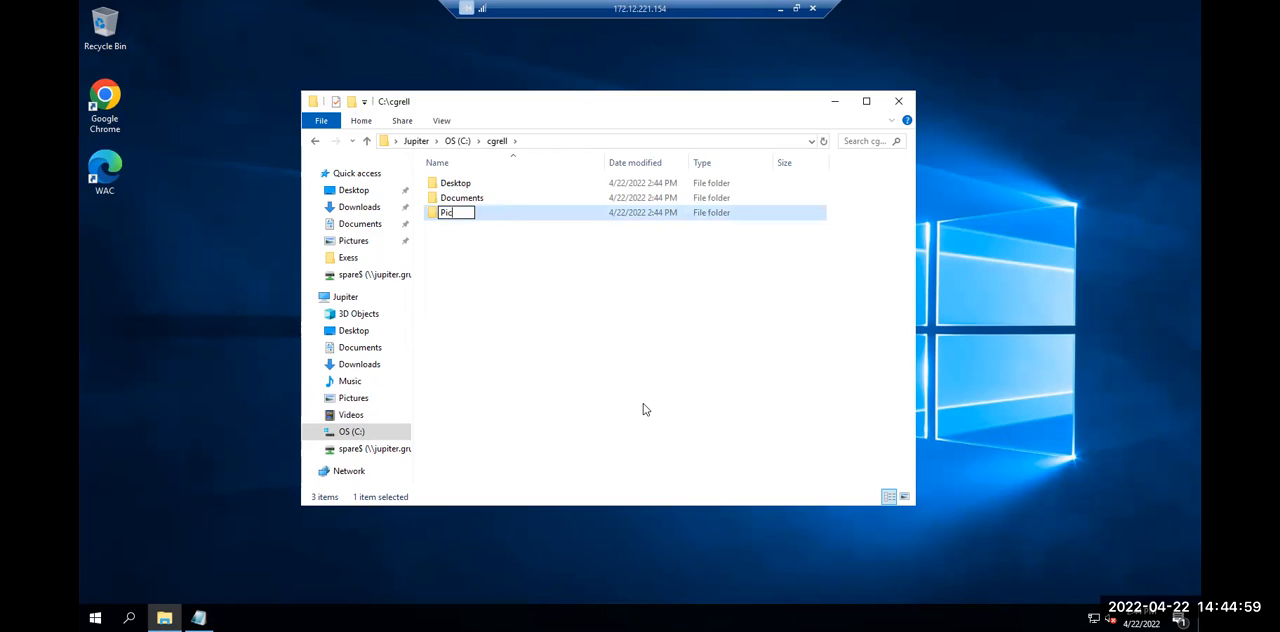
key("BackSpace")
key("BackSpace")
type("tures")
key("Return")
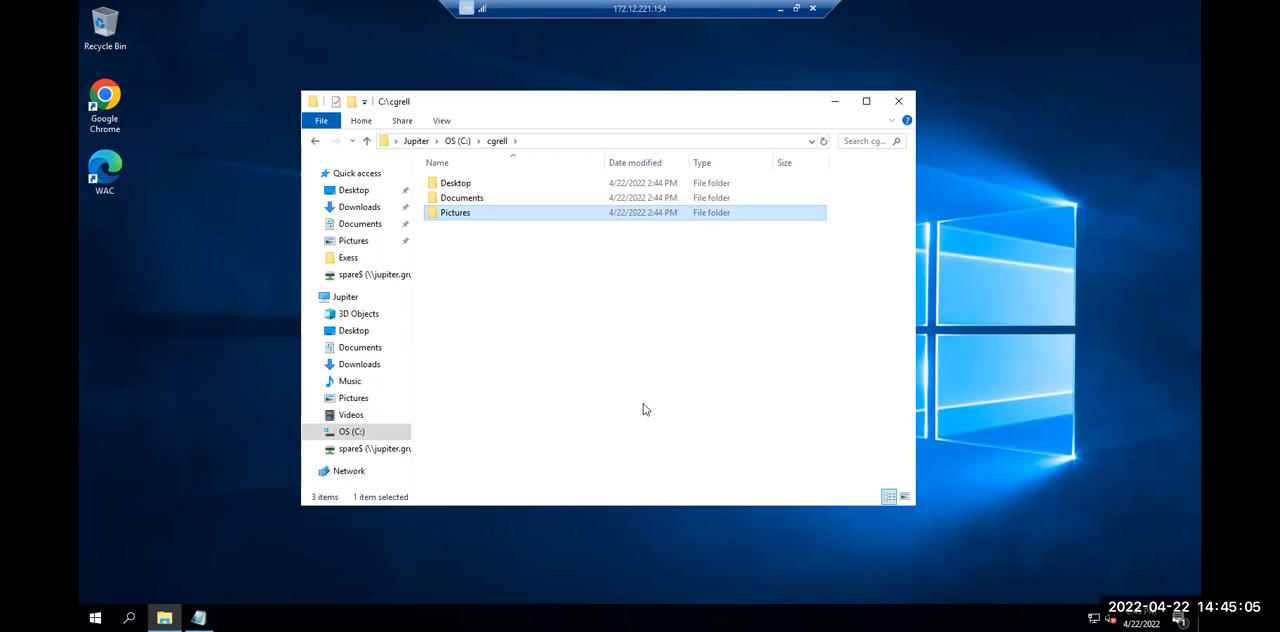
Enable sharing of the user folder on drive C: in its Advanced Sharing settings
left_click(461, 141)
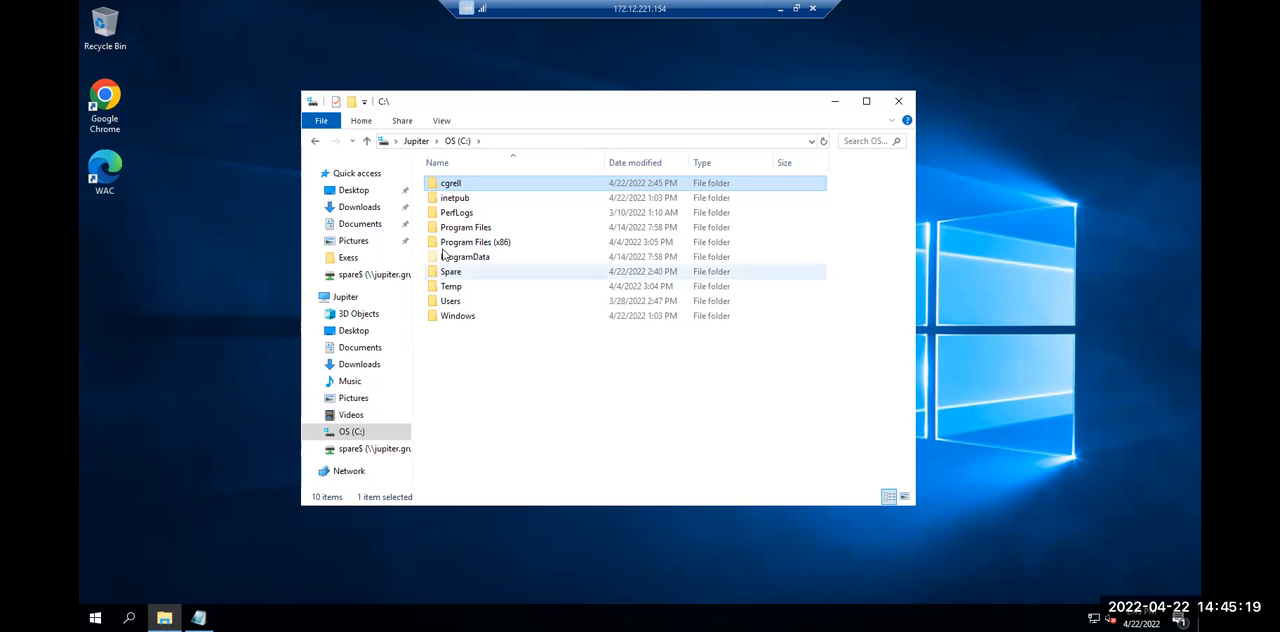
right_click(446, 186)
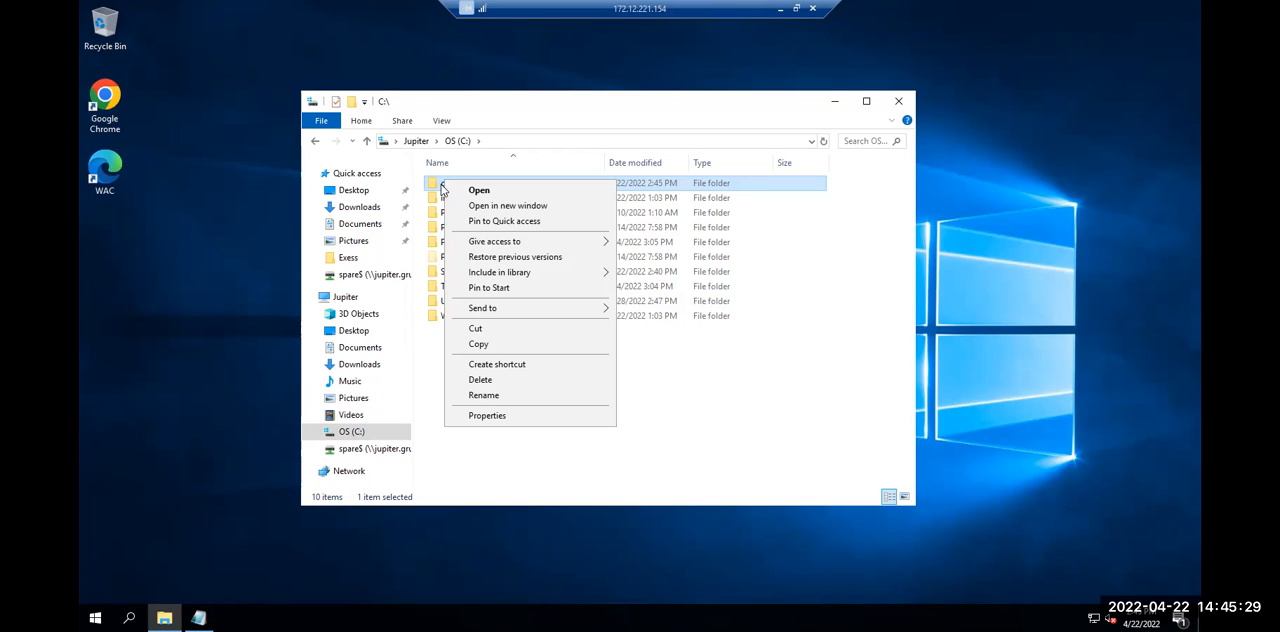
left_click(472, 416)
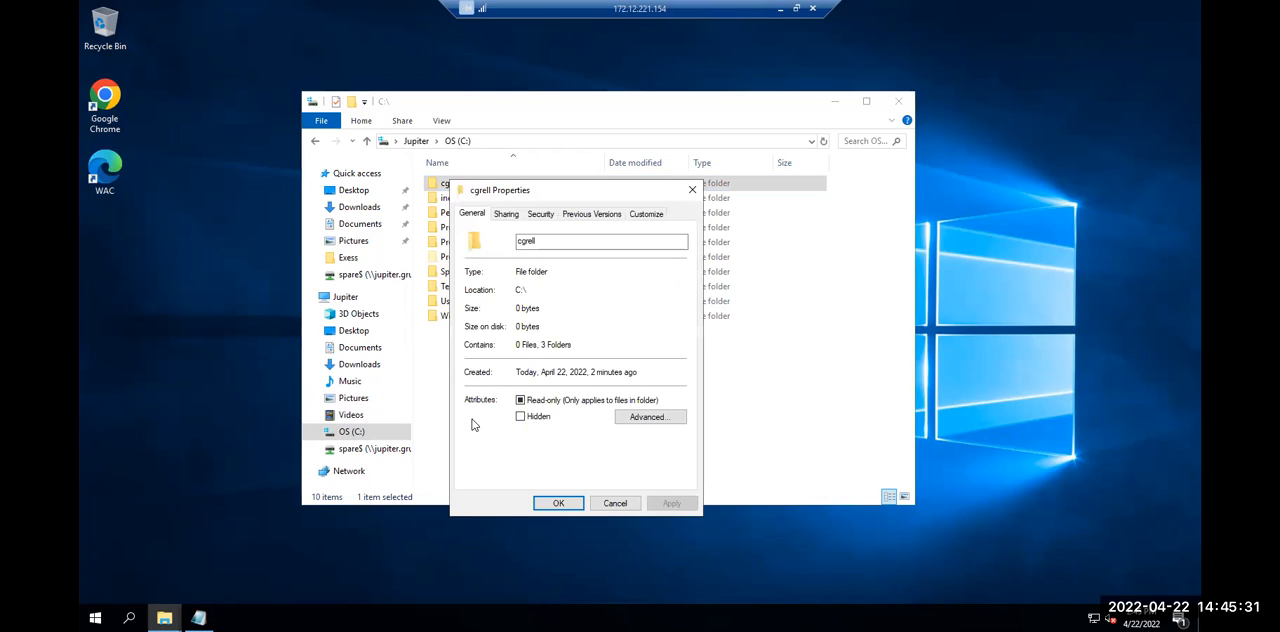
left_click(505, 214)
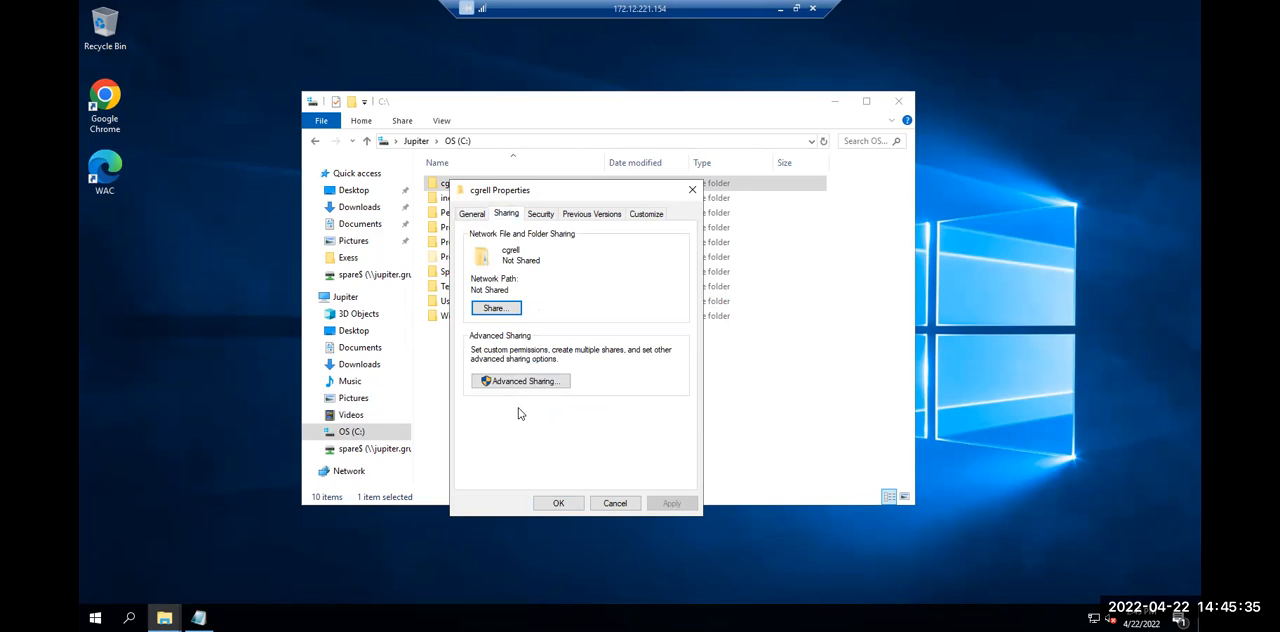
left_click(490, 381)
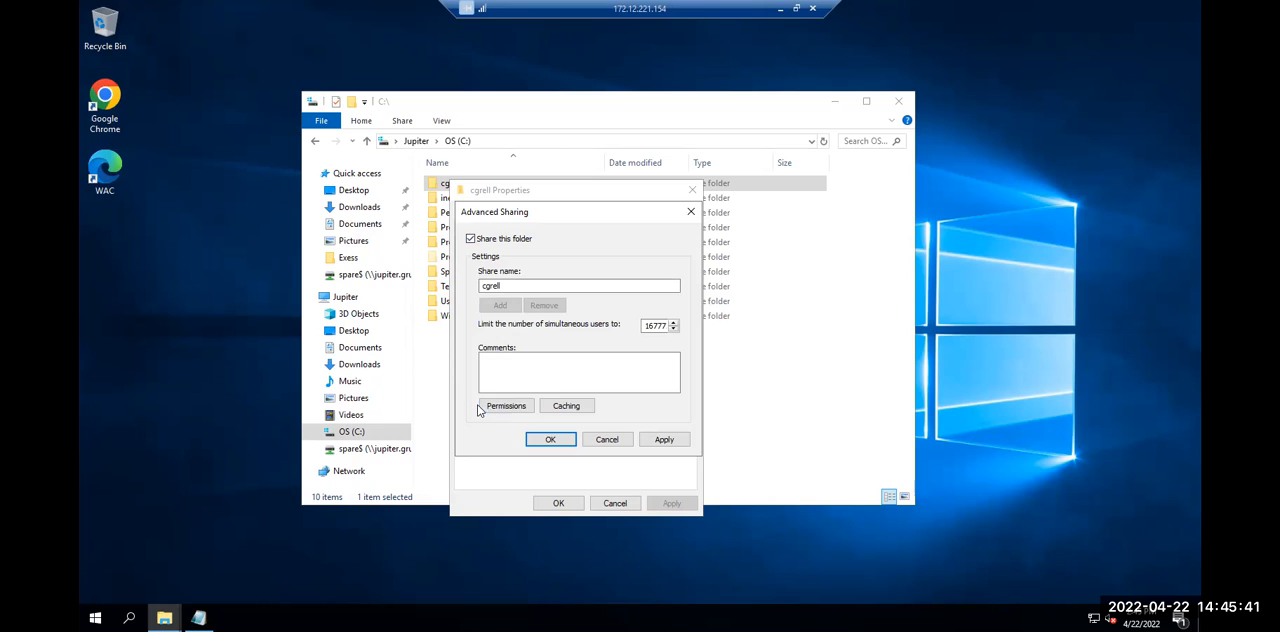
Append $ to the user folder's share name to make it a hidden share
left_click(508, 405)
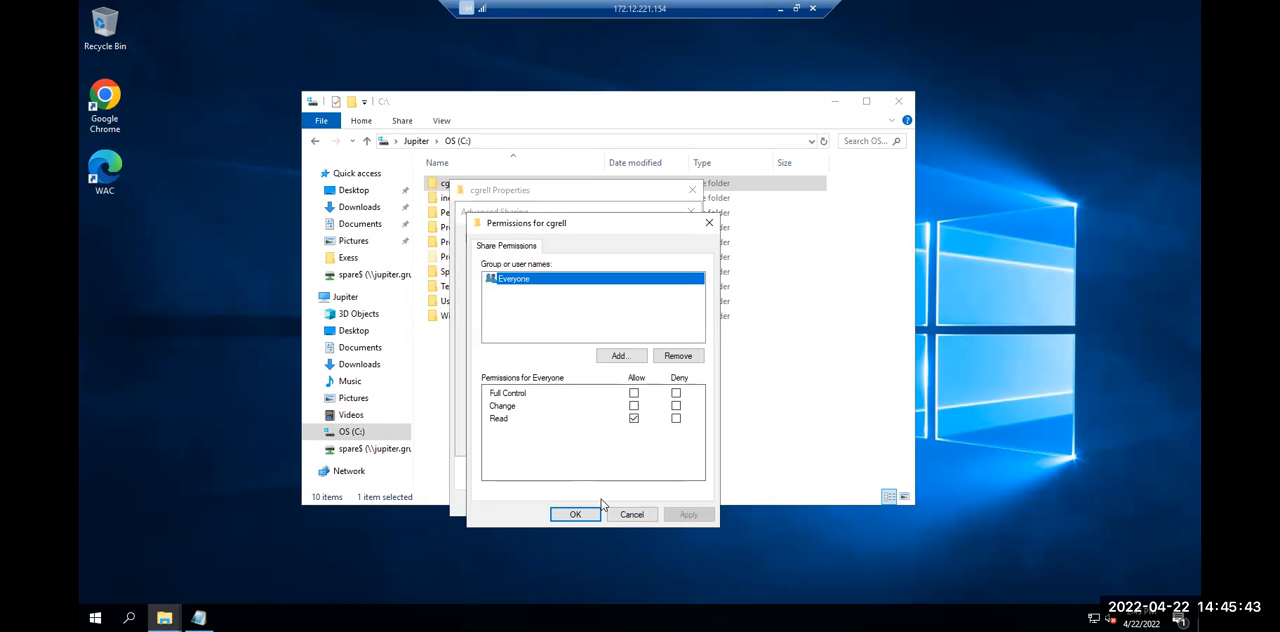
left_click(628, 515)
left_click(566, 287)
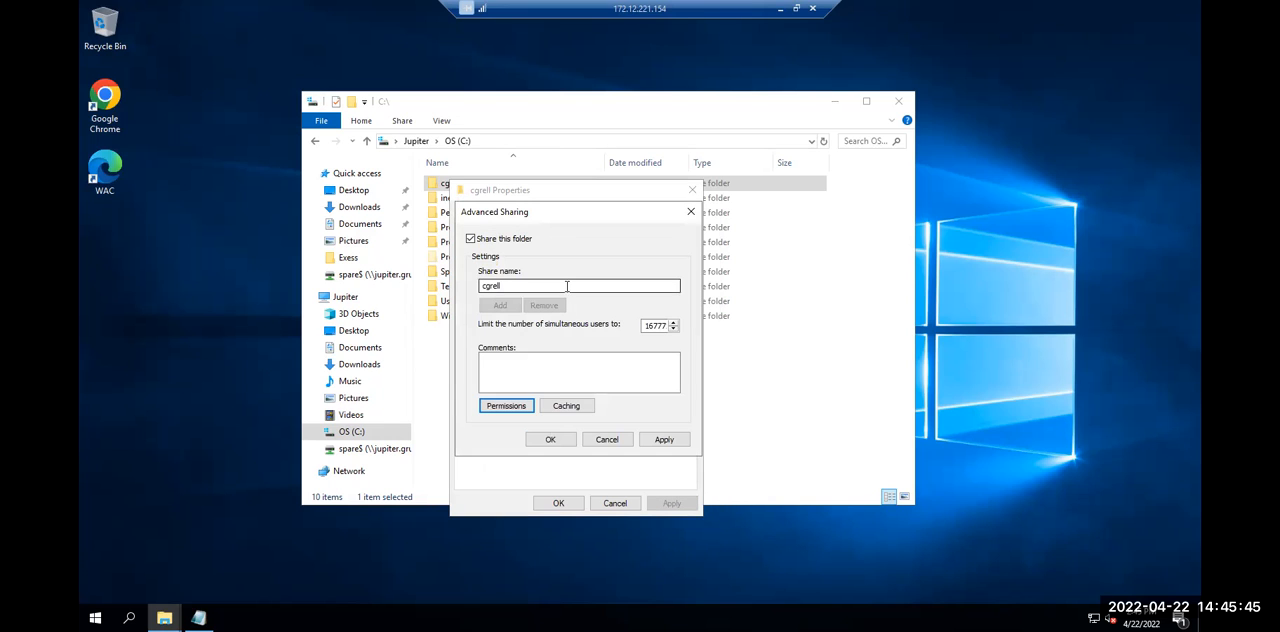
type("$")
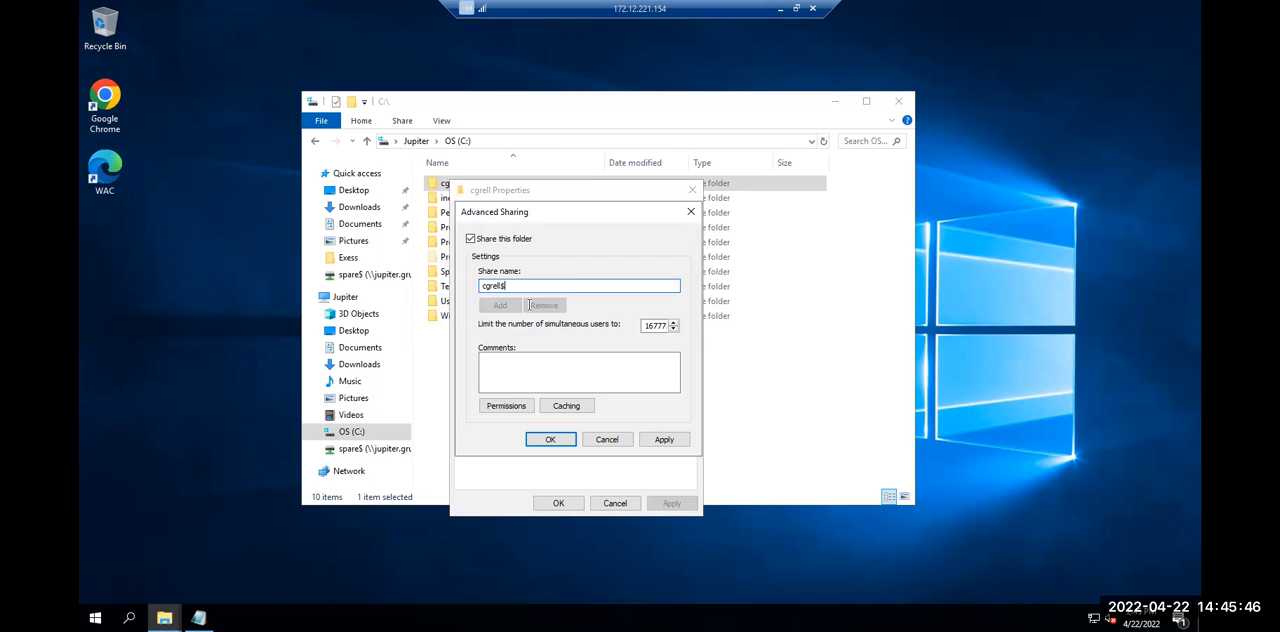
Remove Everyone from the share permissions and add the folder owner's domain account with Change allowed
left_click(512, 407)
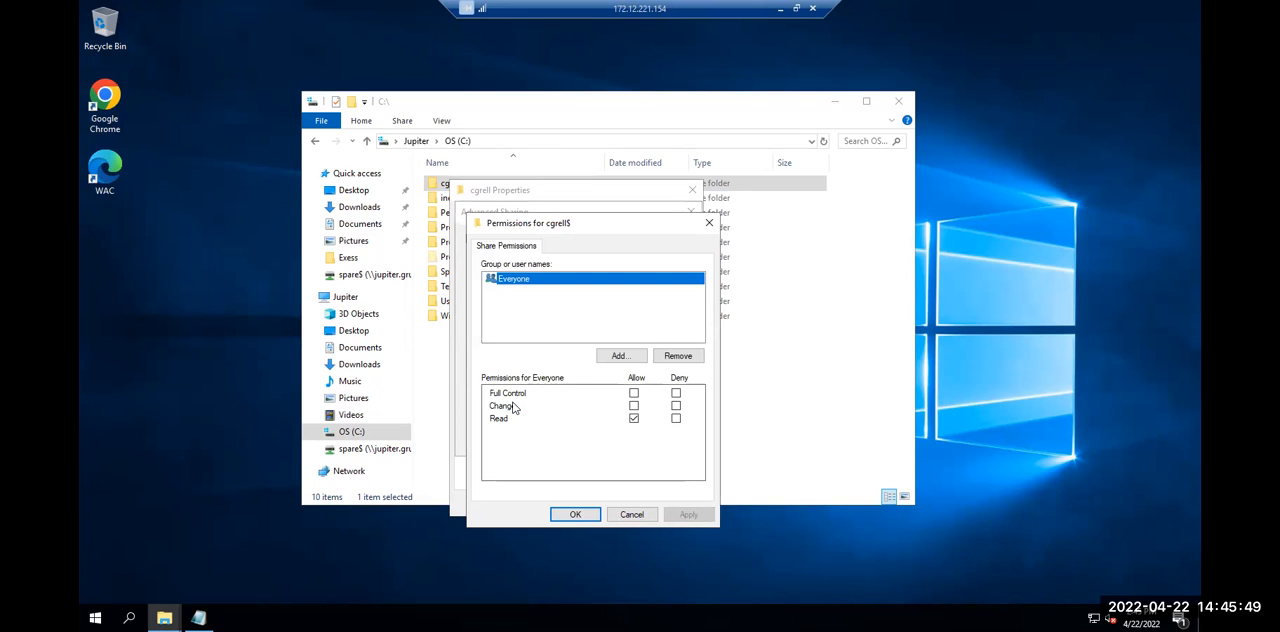
left_click(680, 357)
left_click(618, 357)
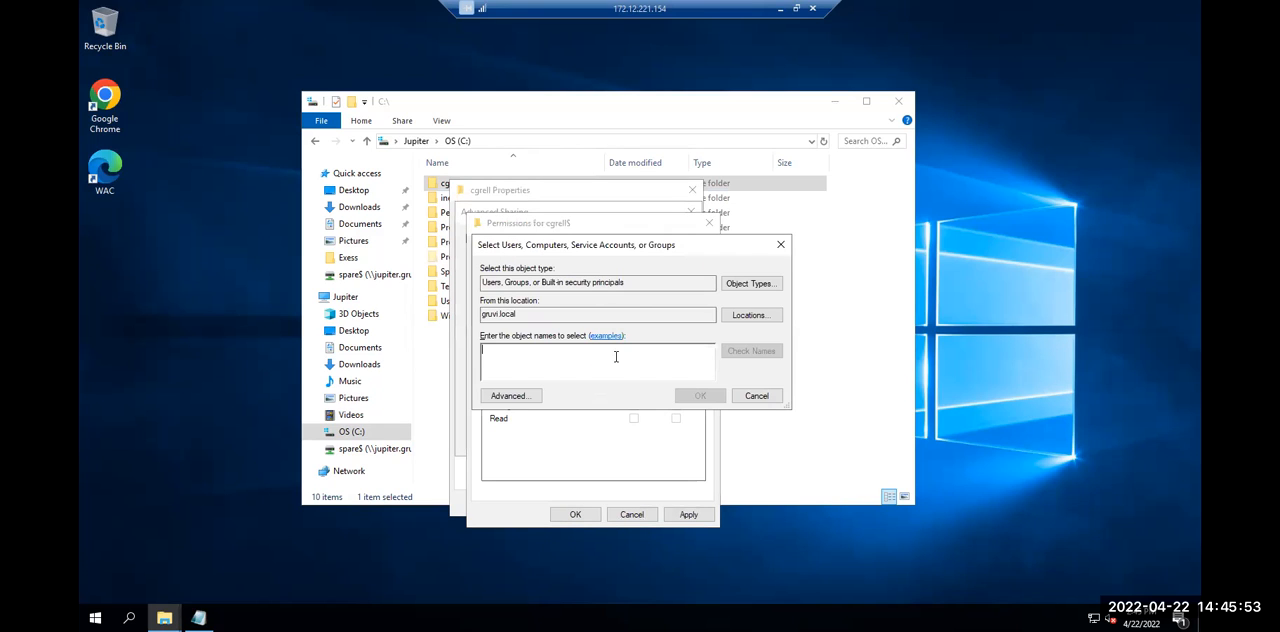
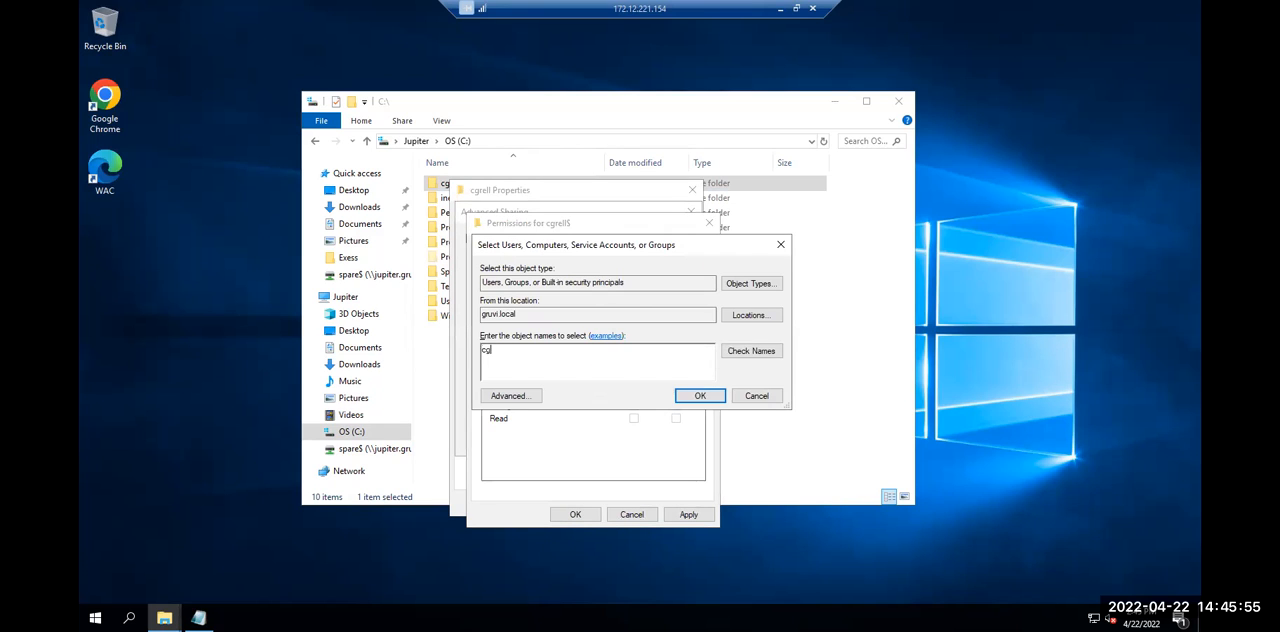
key("Return")
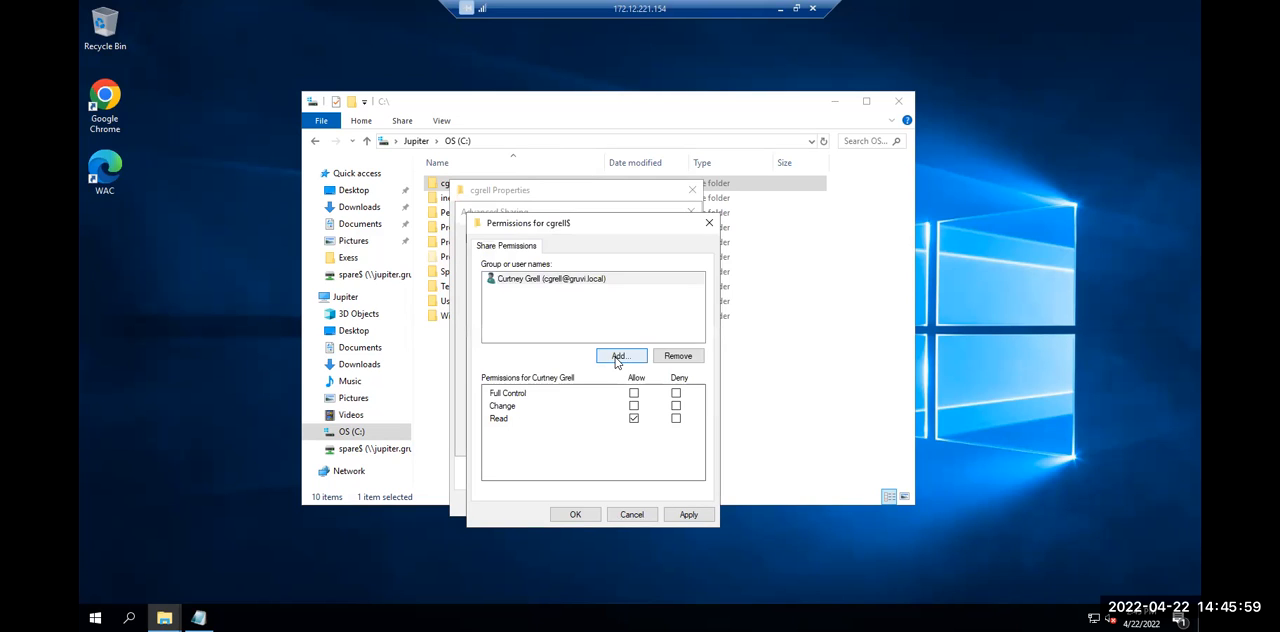
left_click(633, 406)
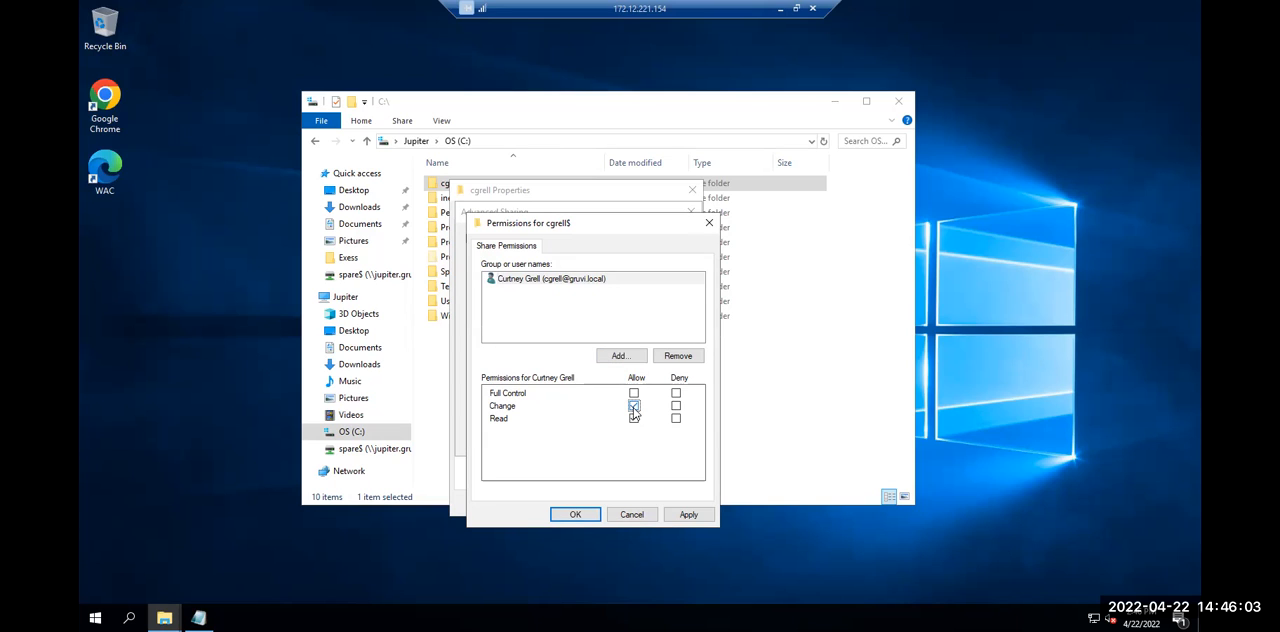
left_click(626, 340)
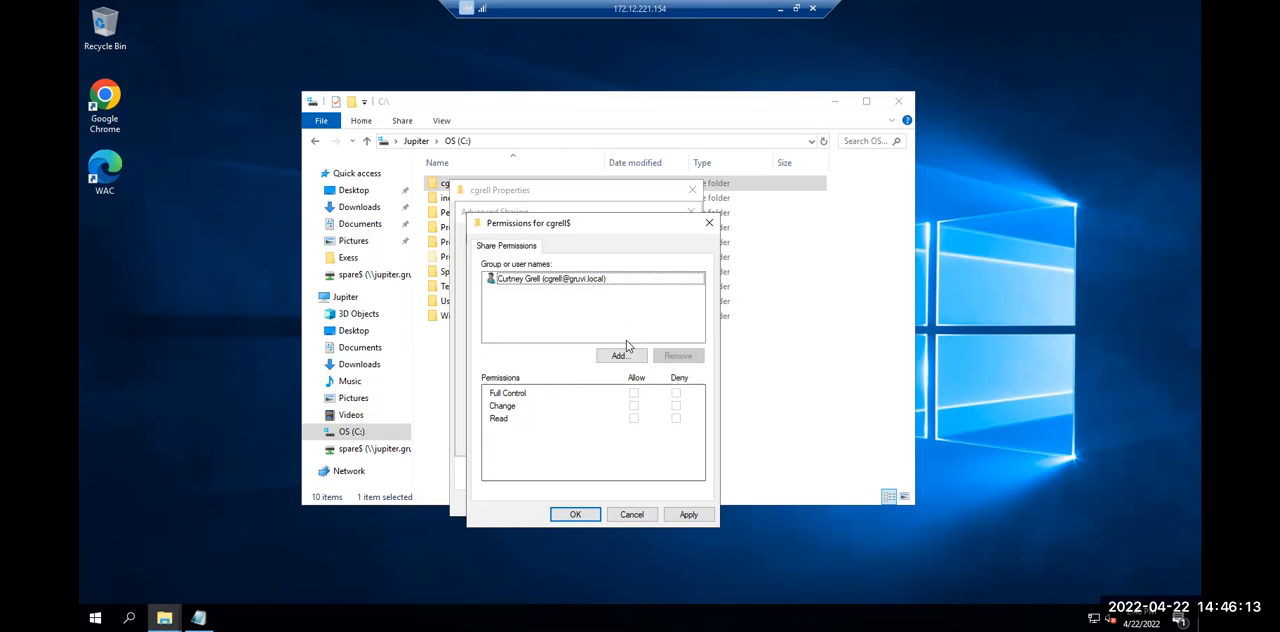
left_click(610, 358)
type("wwwwwwwwwwwwwwwwwwwwwww")
left_click_drag(528, 352, 510, 357)
left_click_drag(609, 353, 338, 374)
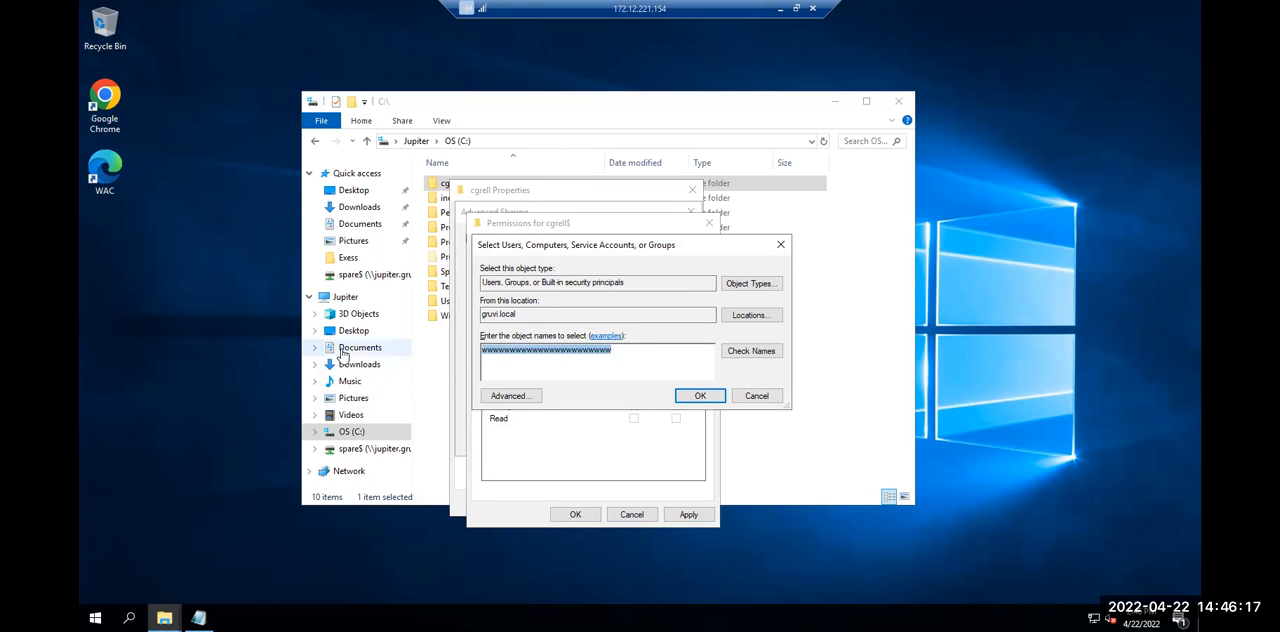
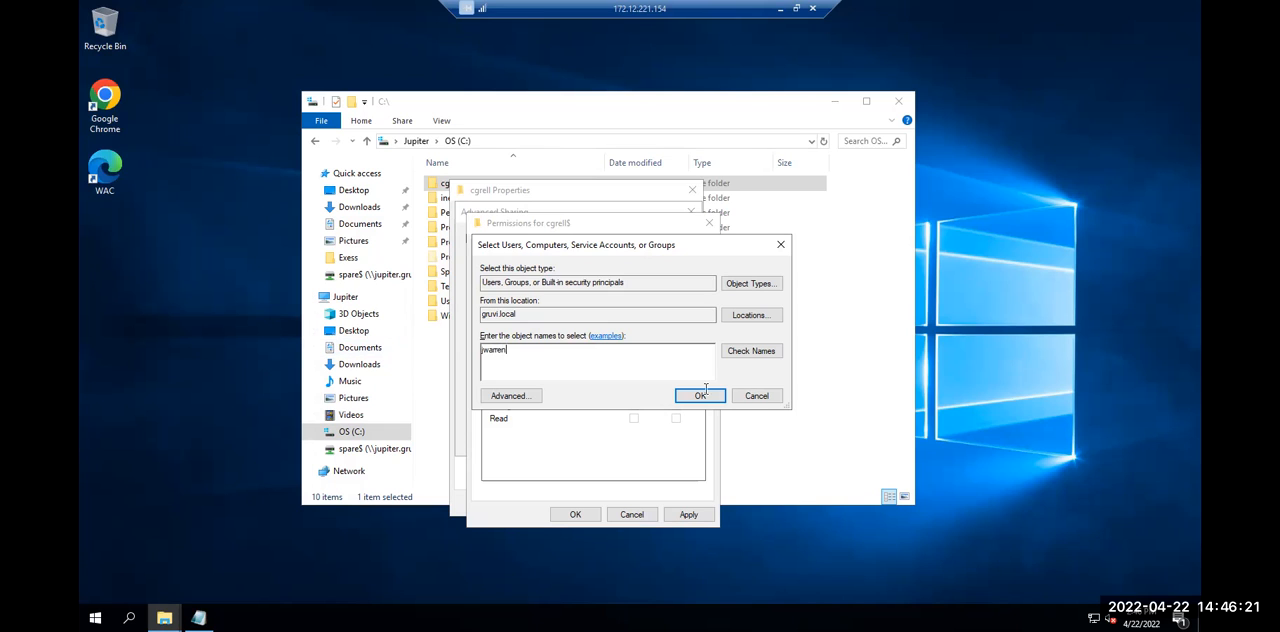
left_click(742, 393)
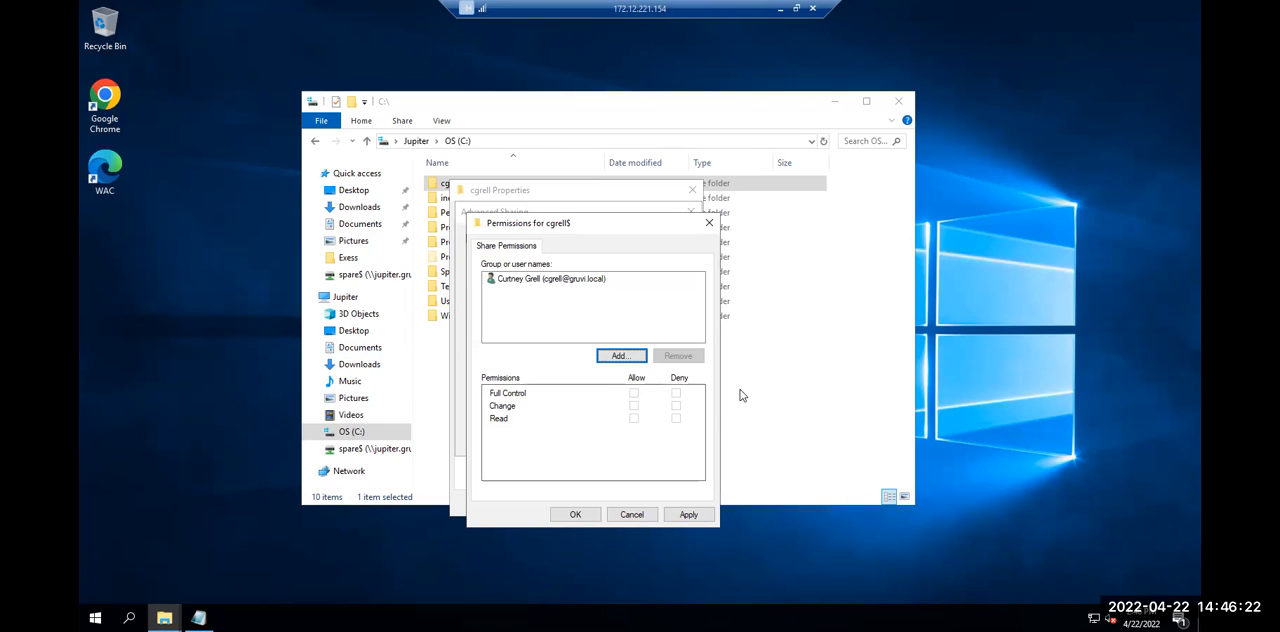
Apply the share permissions for the folder owner's account and confirm the user folder's Advanced Sharing settings
left_click(565, 279)
left_click(689, 516)
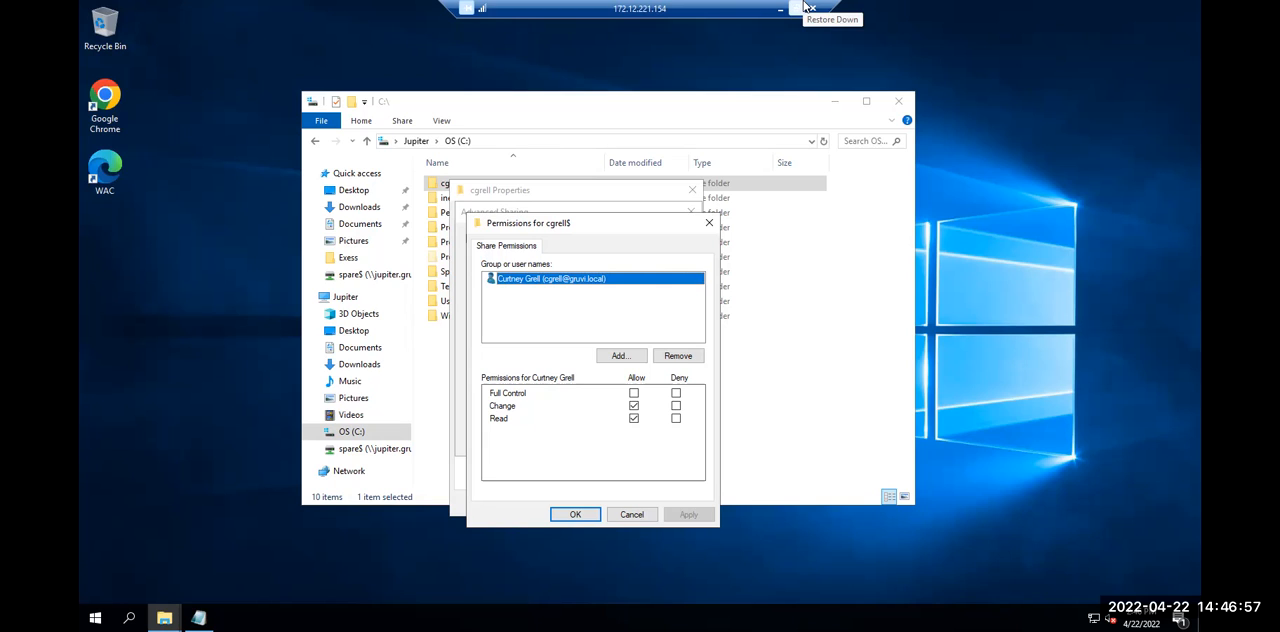
left_click(593, 517)
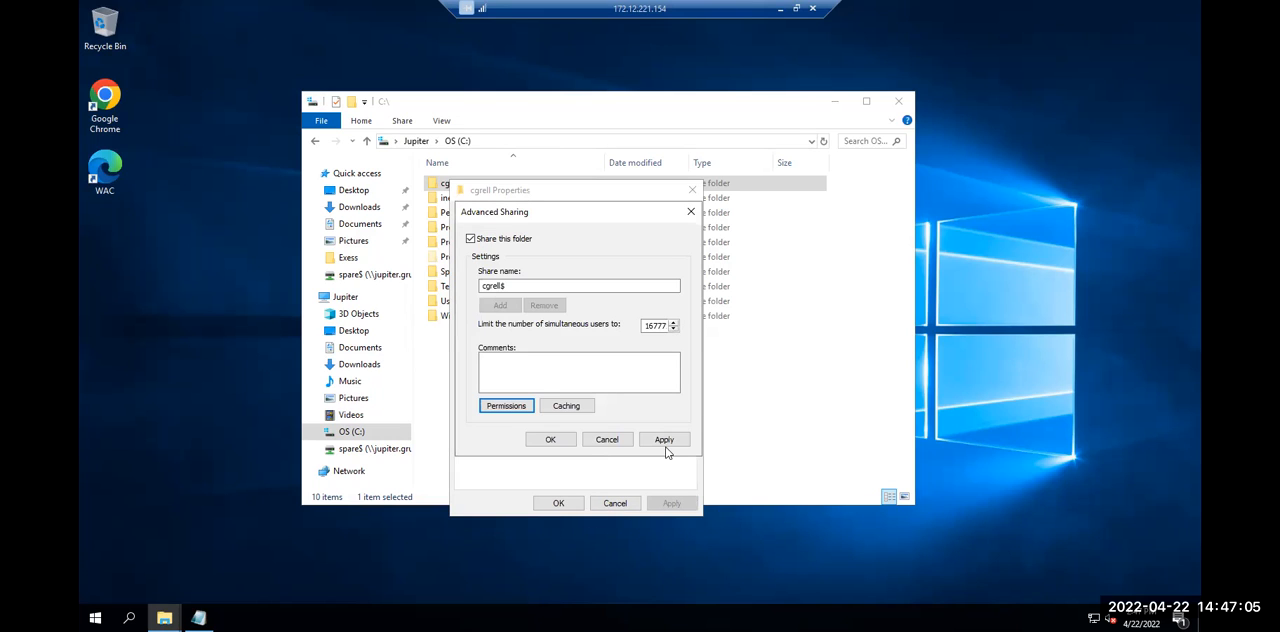
left_click(670, 445)
left_click(553, 444)
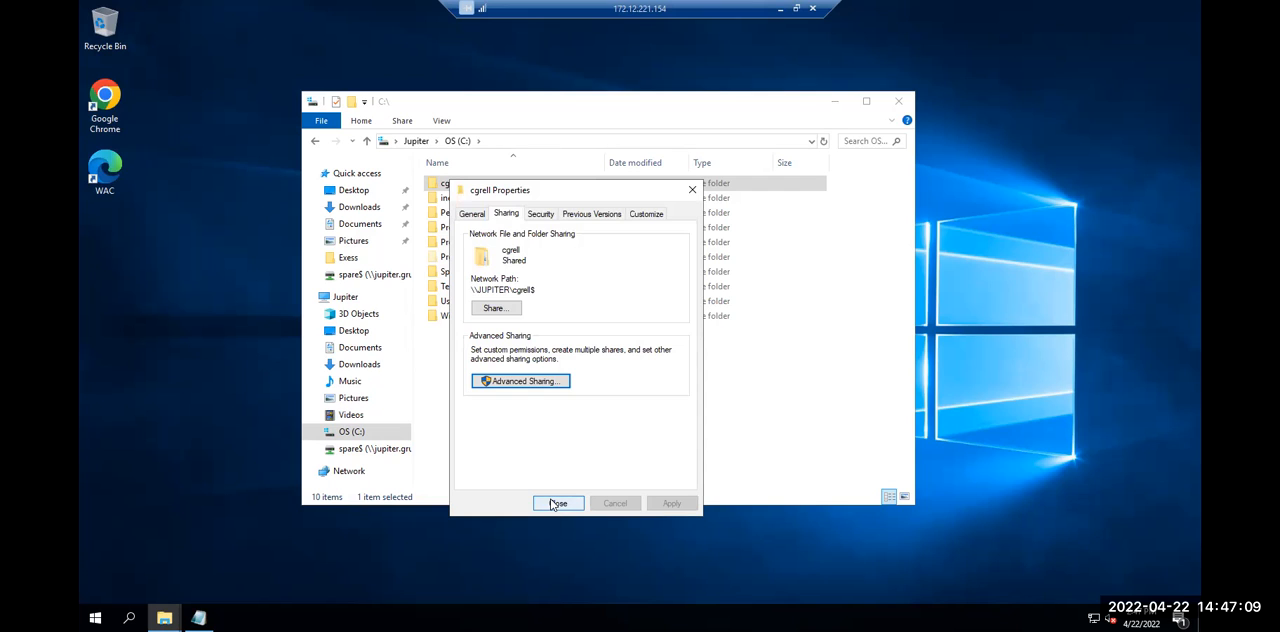
Disable inheritance in the user folder's advanced security settings, converting inherited permissions into explicit permissions
left_click(541, 213)
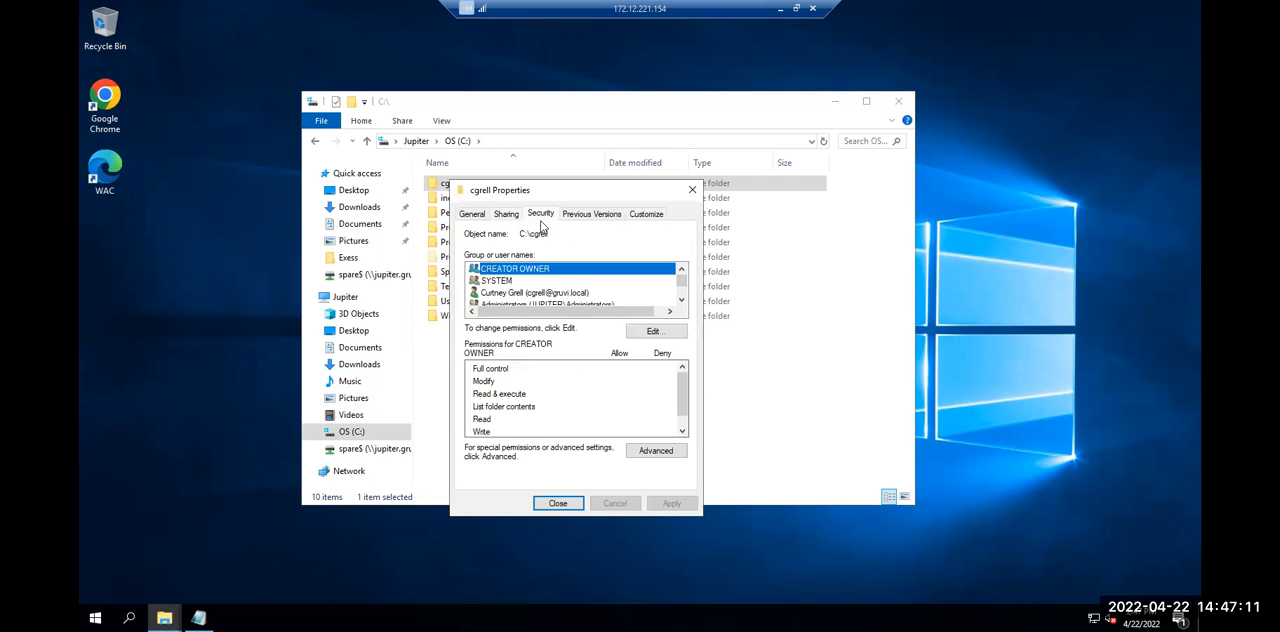
left_click(656, 451)
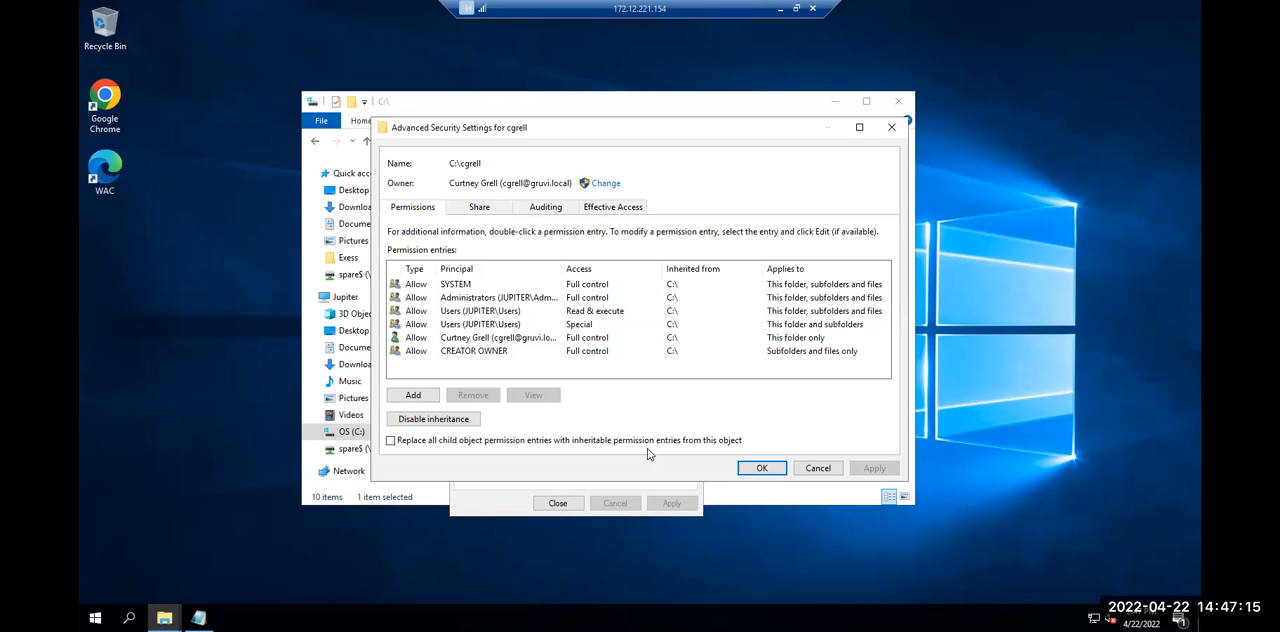
left_click(450, 420)
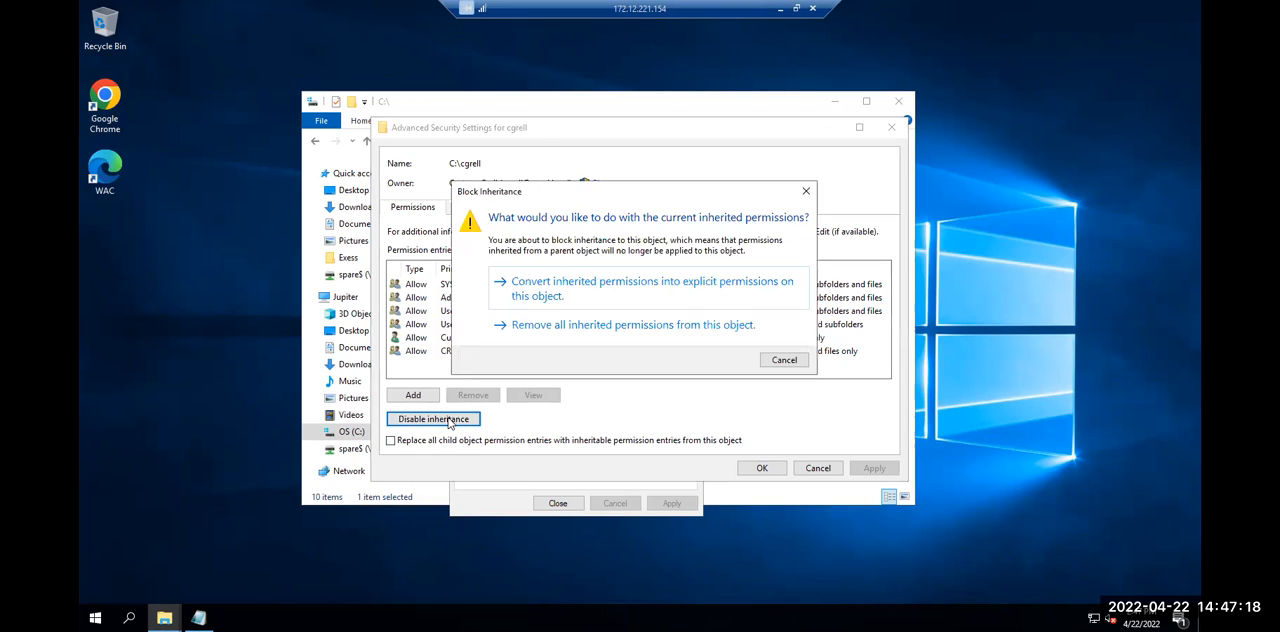
left_click(500, 303)
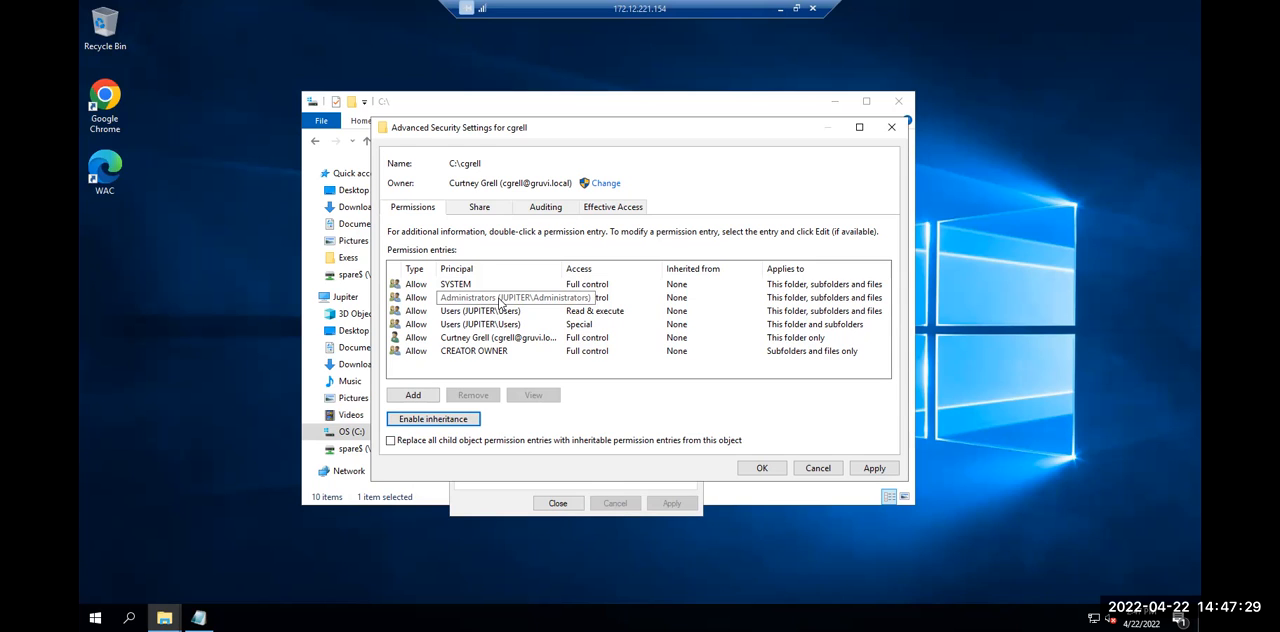
Remove both Users (JUPITER\Users) entries, Special and Read & execute, from the user folder's permission entries
left_click(490, 326)
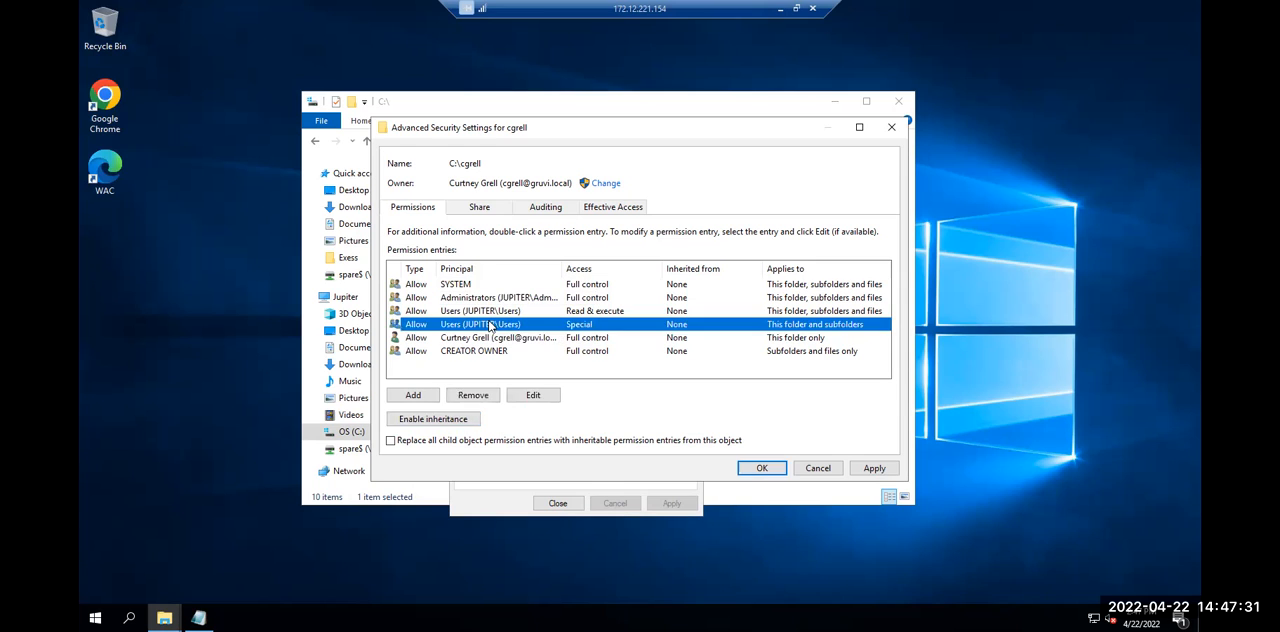
left_click(476, 396)
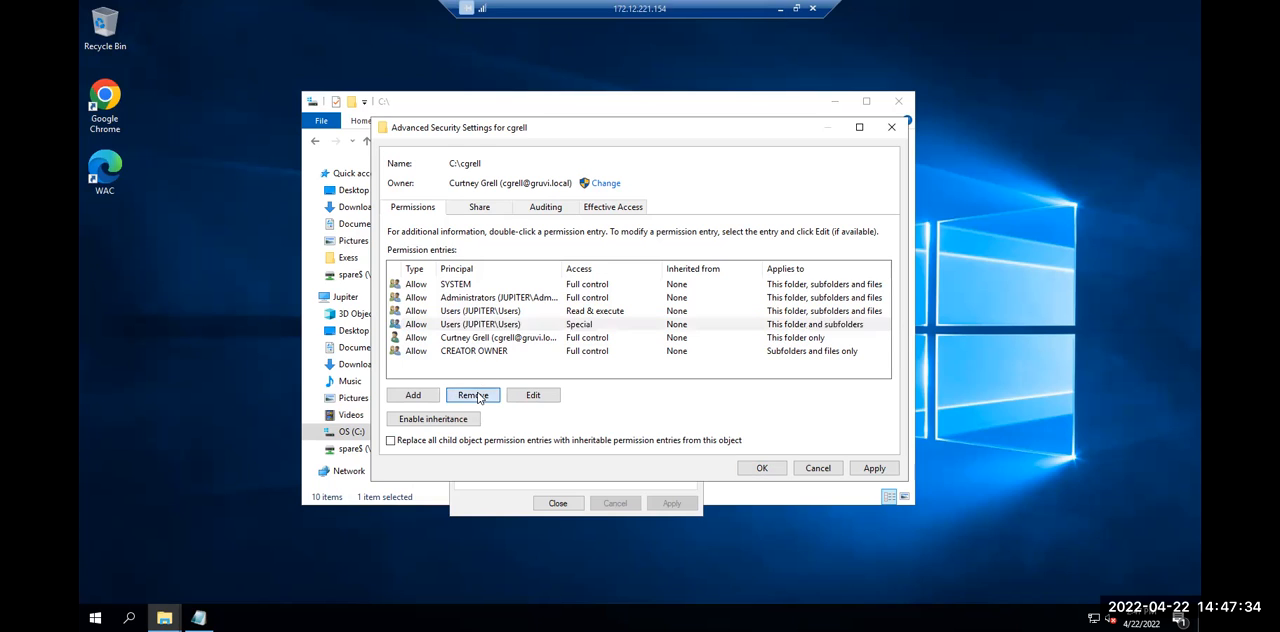
left_click(474, 314)
left_click(472, 395)
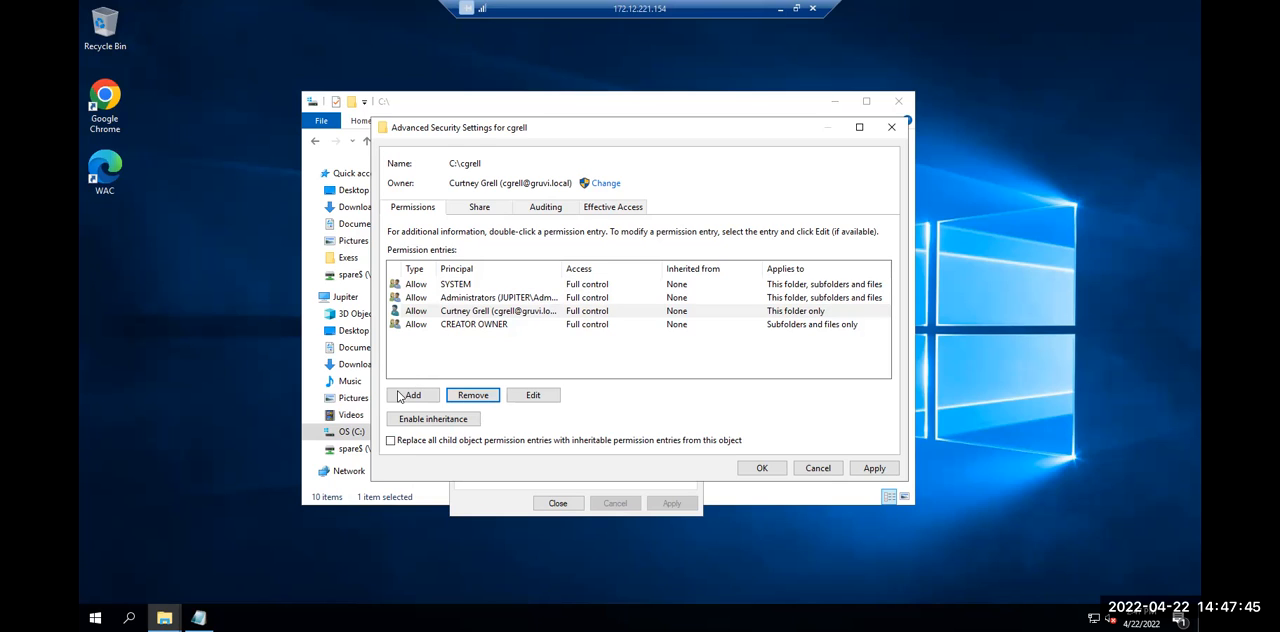
Replace all child object permission entries with inheritable entries from the user folder, apply the security changes and close its properties
left_click(391, 441)
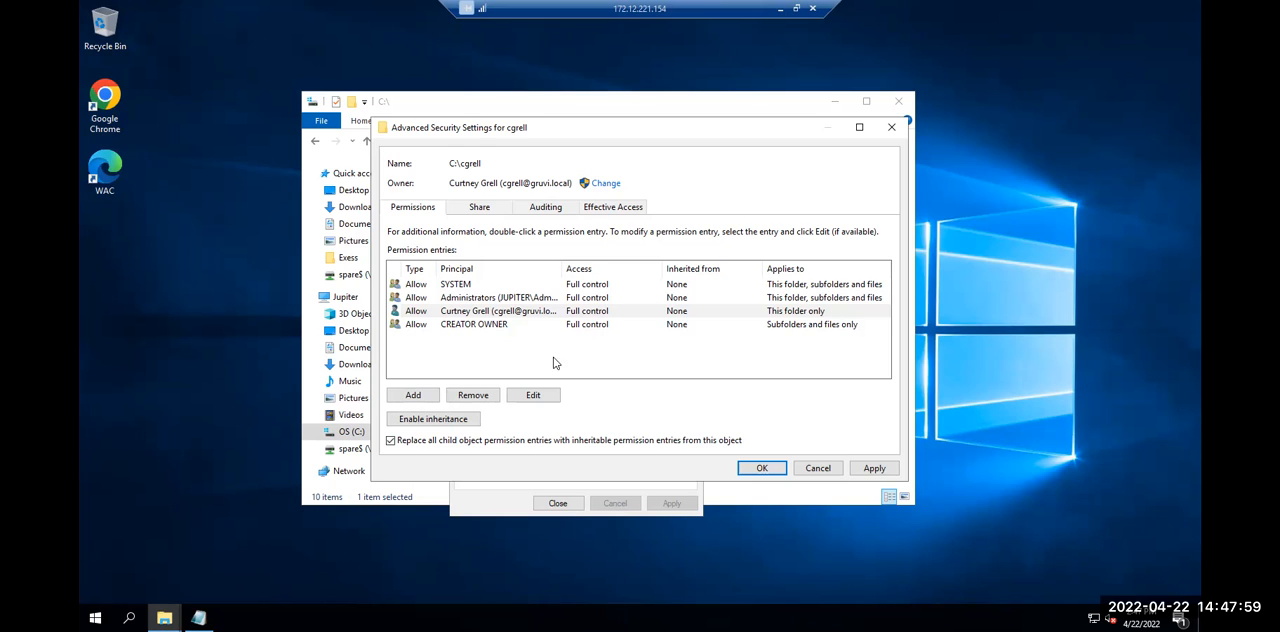
left_click(871, 472)
left_click(702, 372)
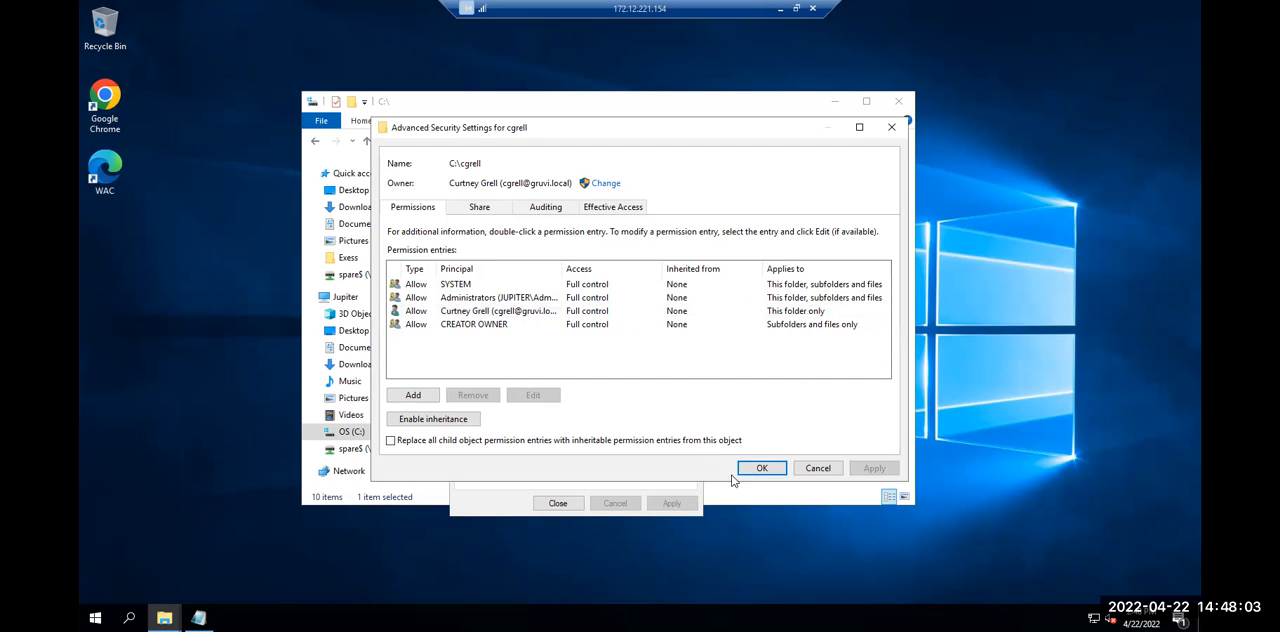
left_click(752, 468)
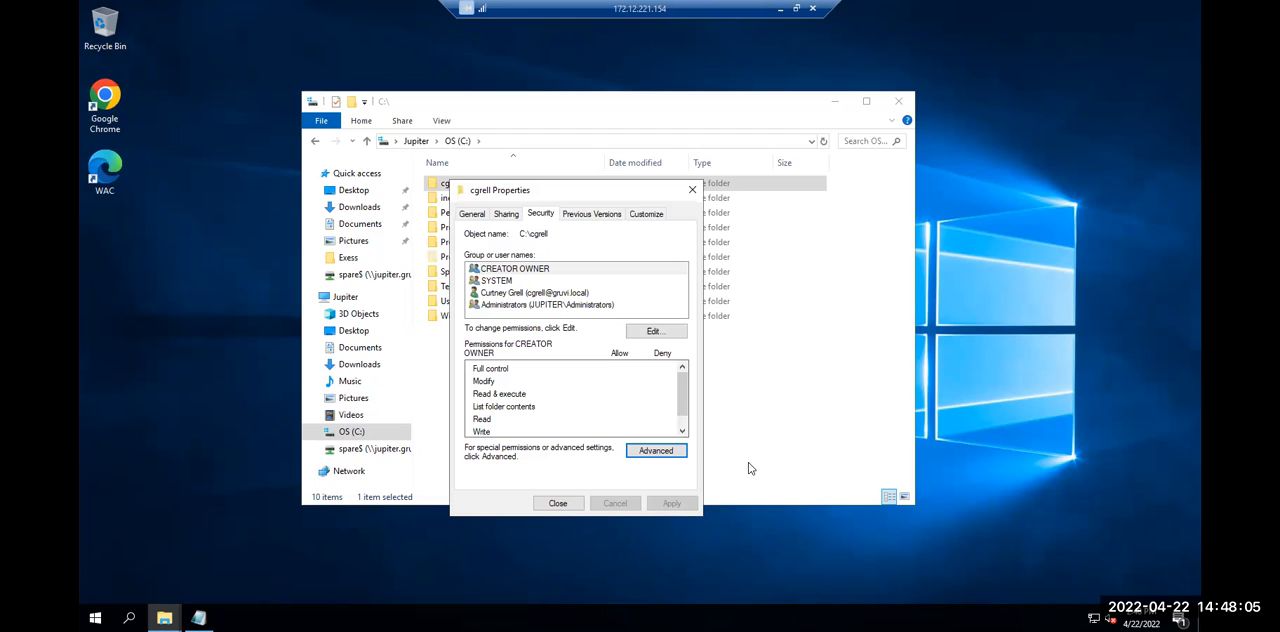
left_click(557, 503)
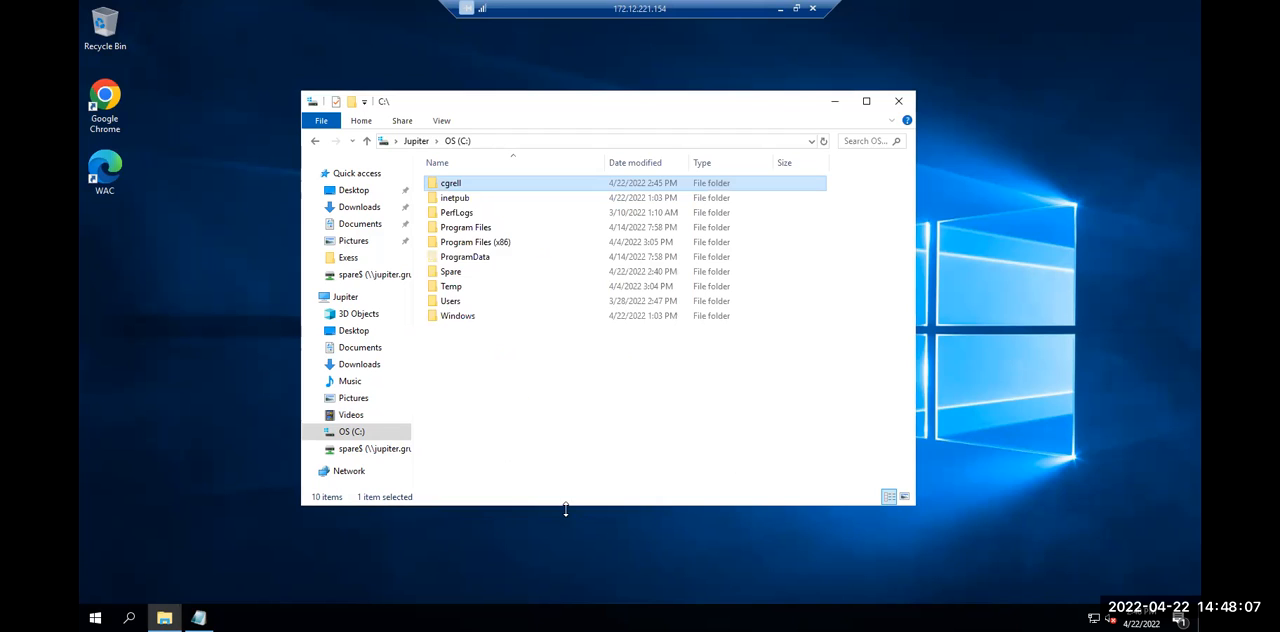
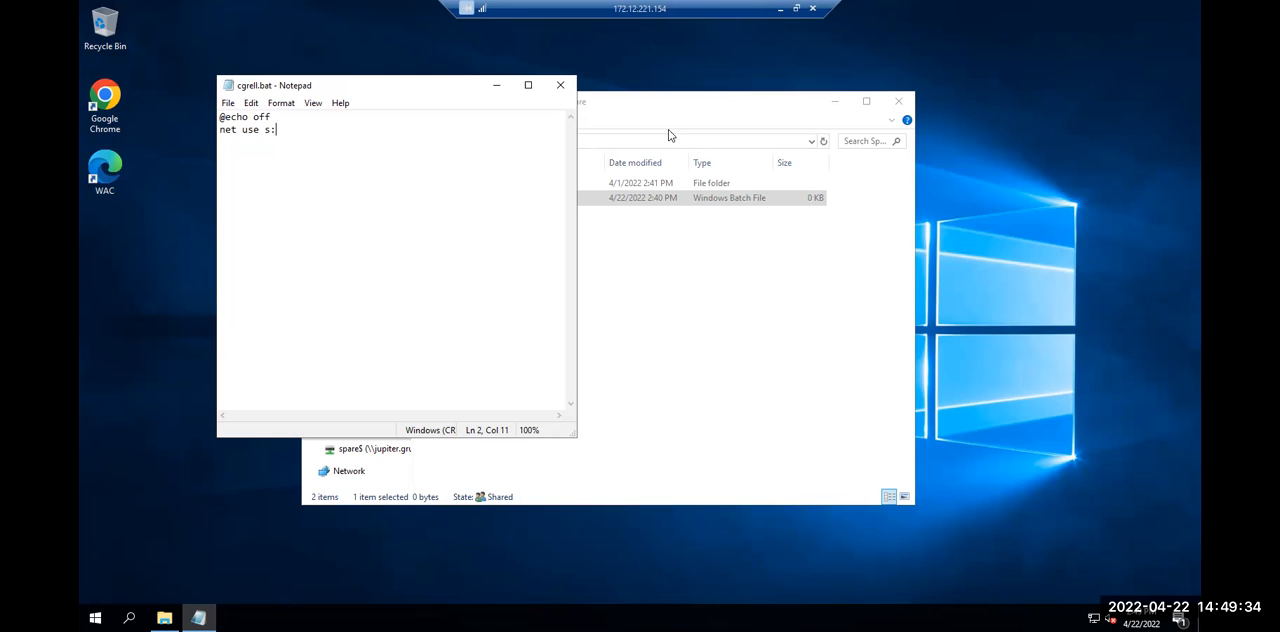
Change the net use command's drive letter to h: and add the server path \\jupiter.gruvi.local
key("BackSpace")
key("BackSpace")
type("H")
type(":")
type(" \\\\")
type("j")
type("upiter.")
type("grud")
key("BackSpace")
type("vi.local")
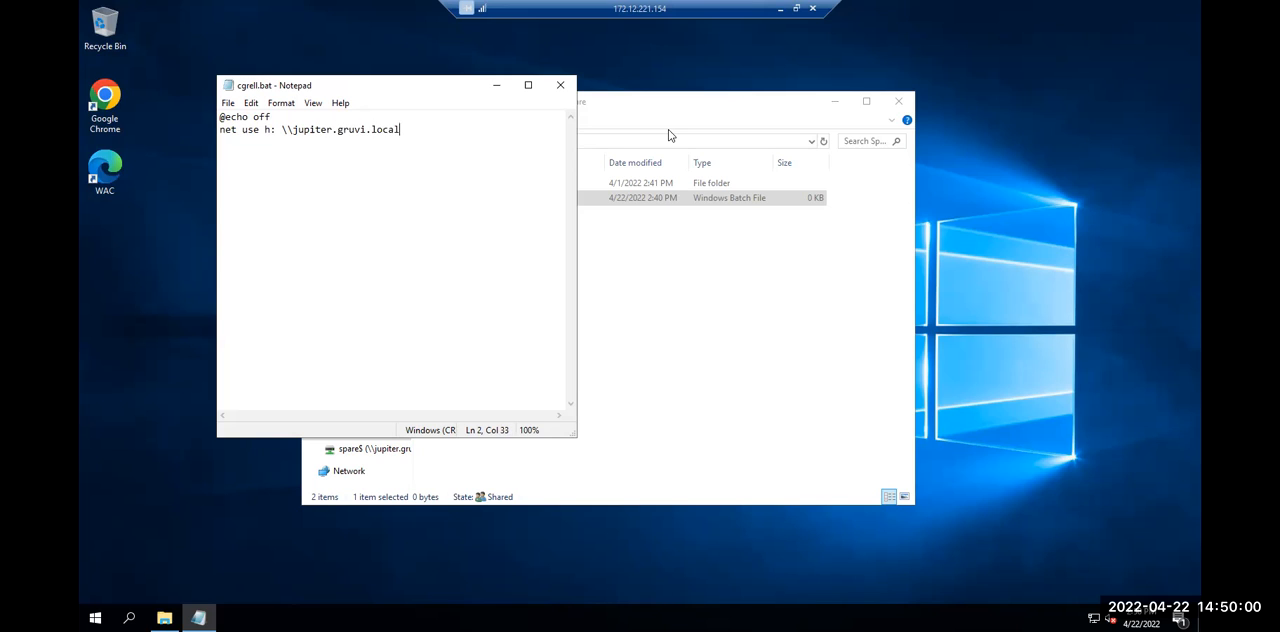
Complete the network path with the user's hidden share name ending in $ and add the /persistent option on the same line
type("$")
key("Return")
key("BackSpace")
type("/persistent:no")
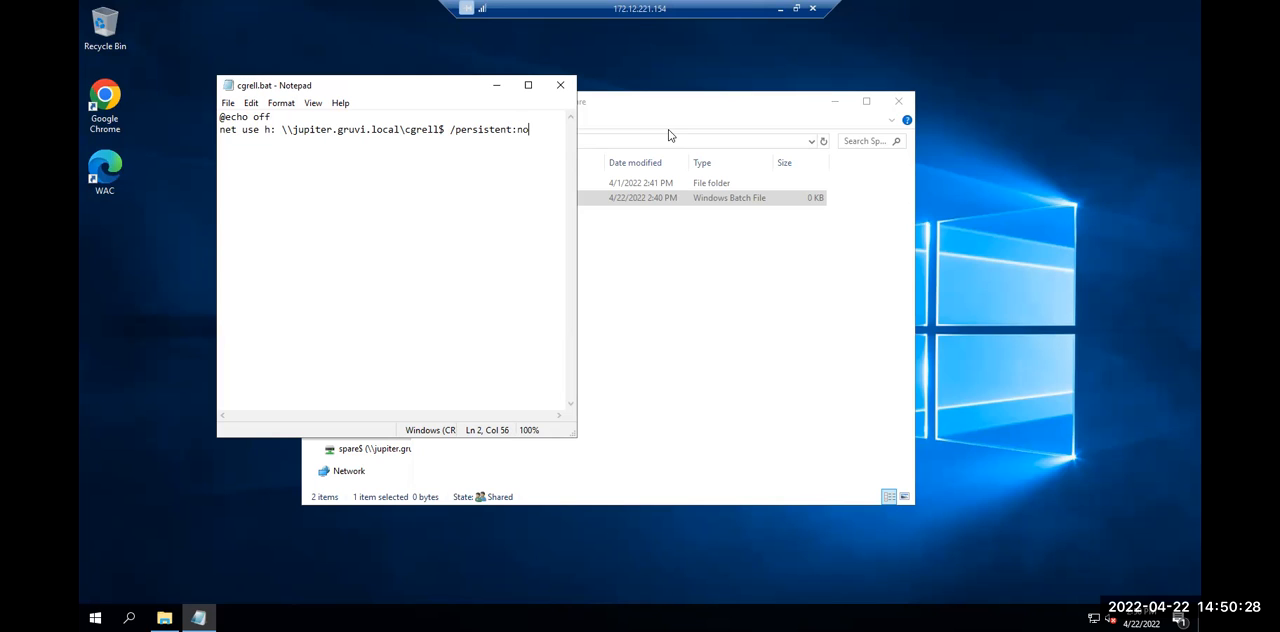
Duplicate the net use line that maps drive h: onto the line directly below it
key("Return")
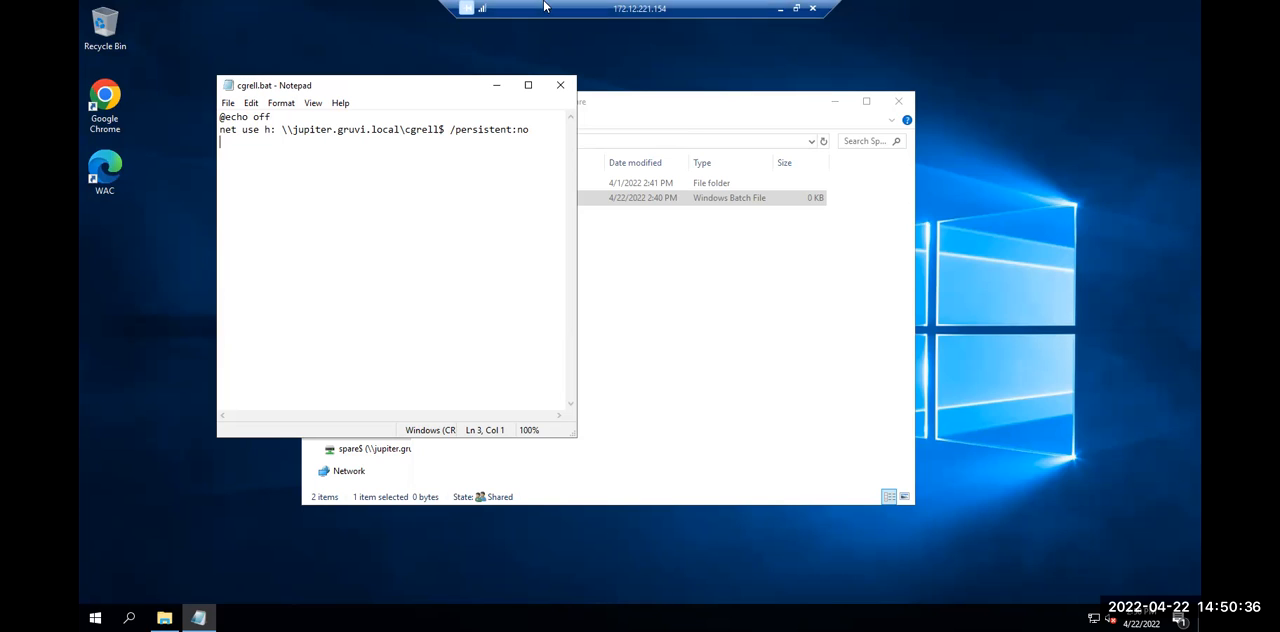
left_click(221, 131)
key("shift+Down")
key("ctrl+c")
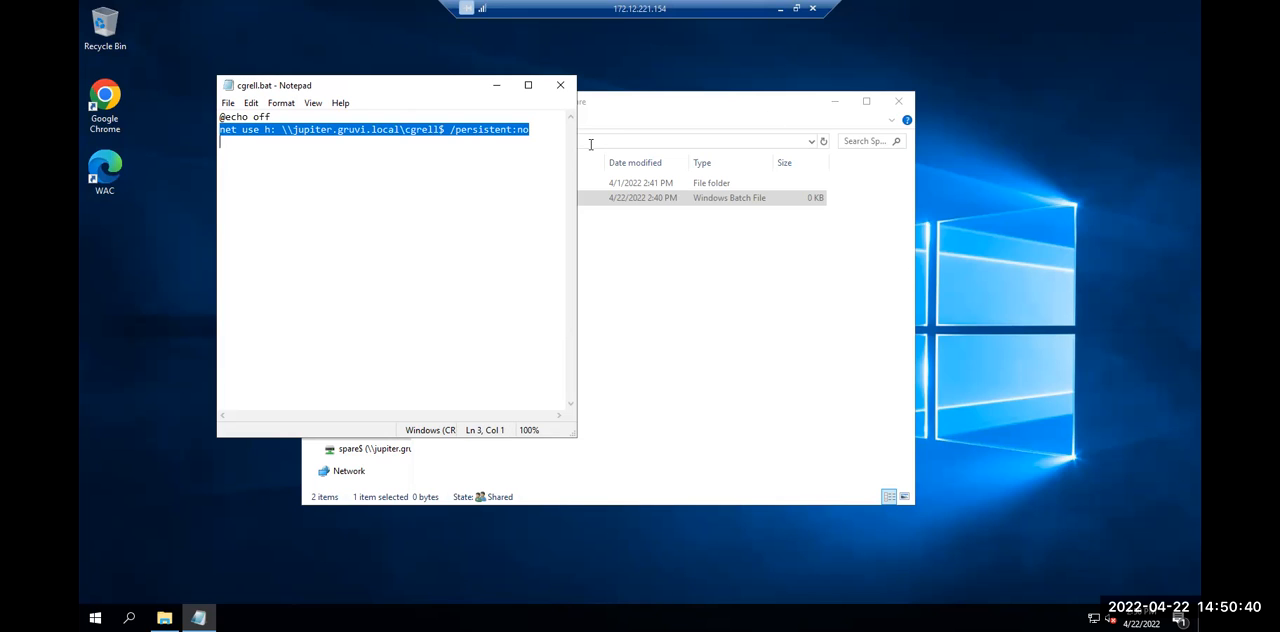
left_click(424, 148)
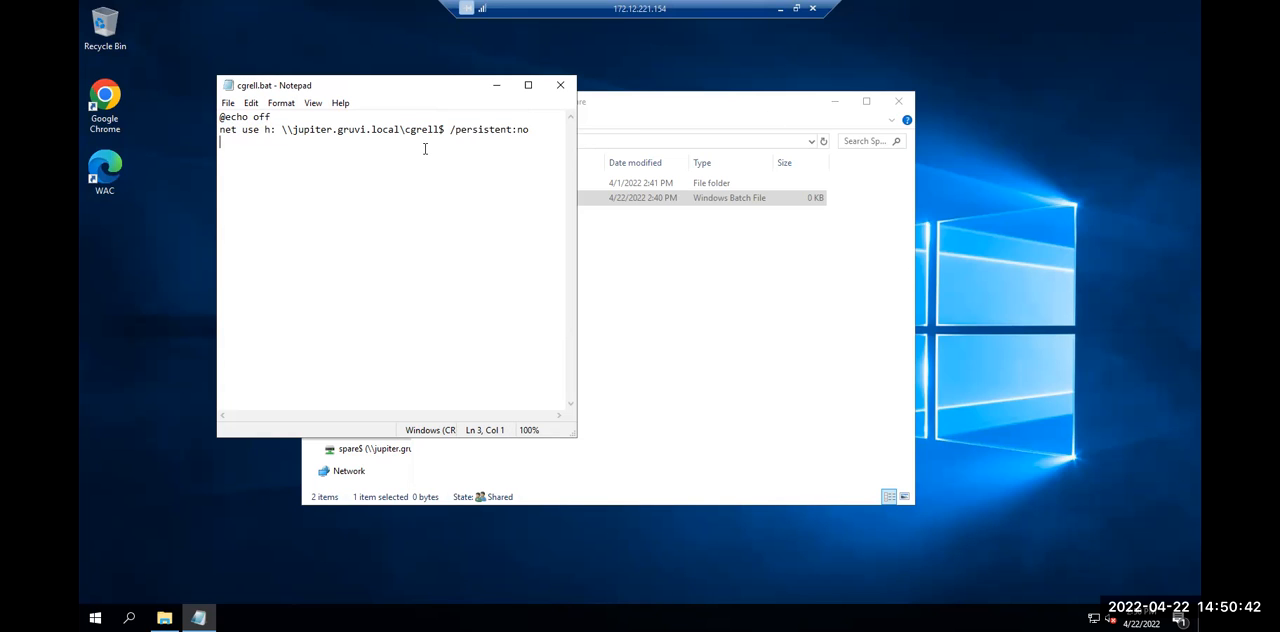
key("ctrl+v")
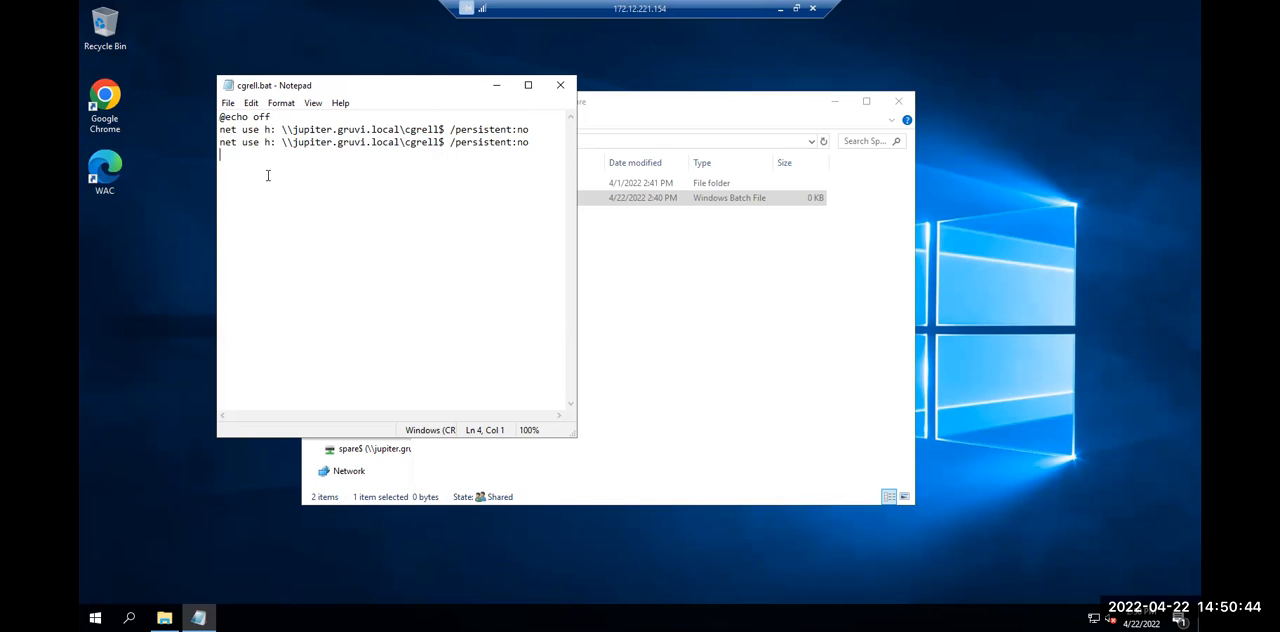
Change the copied net use line to map drive s: to the Spare$ share on the same server
double_click(266, 143)
type("s")
left_click_drag(404, 142, 445, 143)
type("Spare")
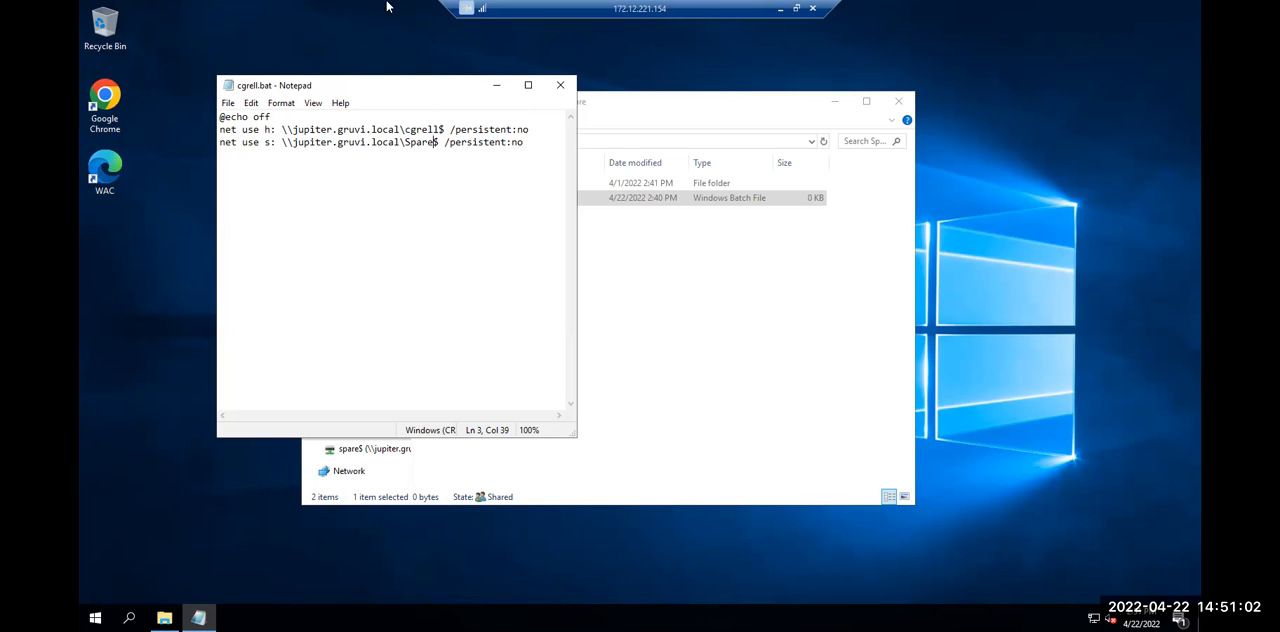
Save the batch file with both drive mappings and close it
left_click(228, 103)
left_click(250, 150)
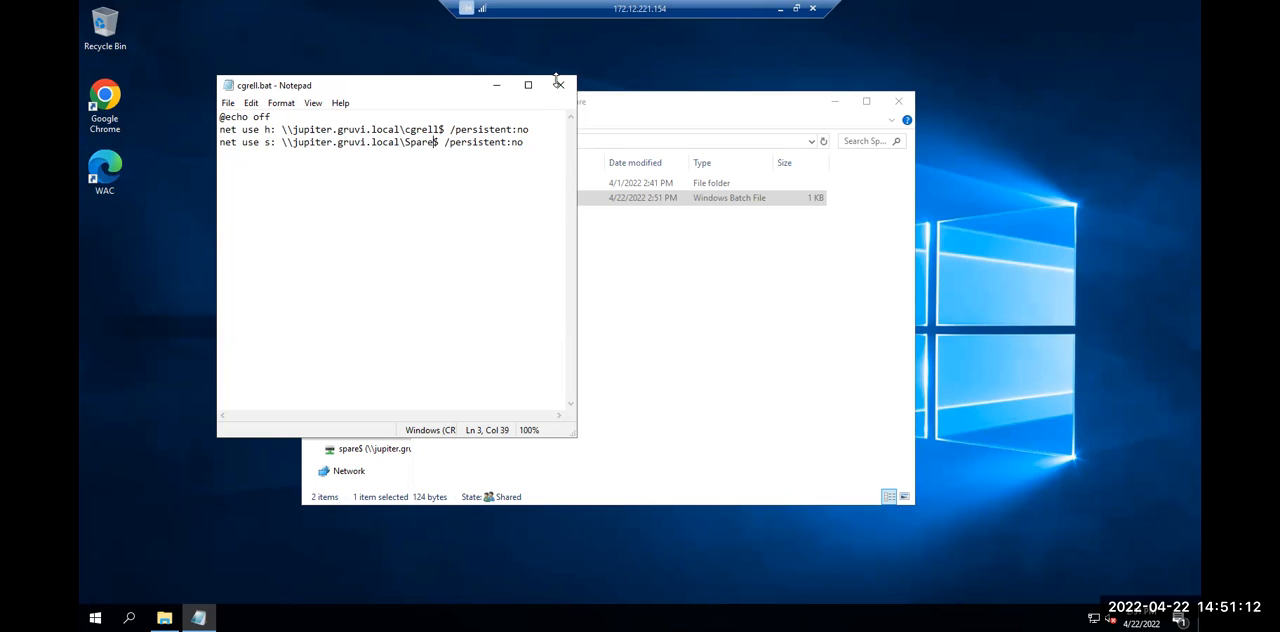
left_click(561, 86)
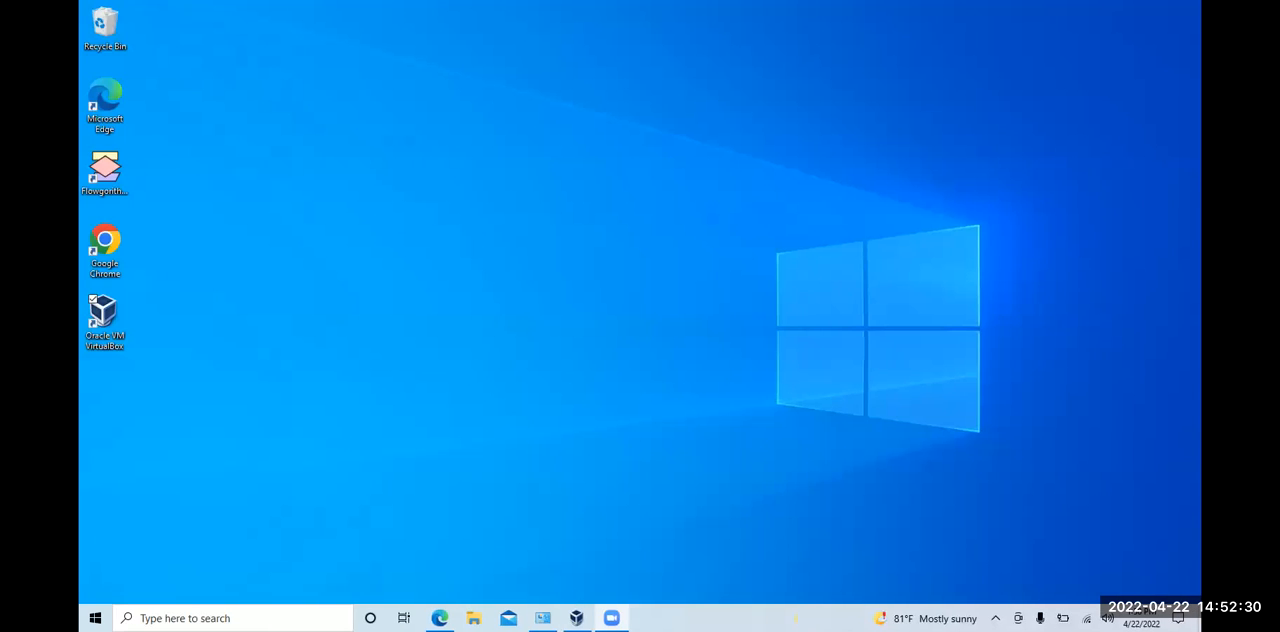
Switch to Oracle VM VirtualBox Manager, try to start the saved JWMachine, and read the error details before dismissing them
left_click(577, 618)
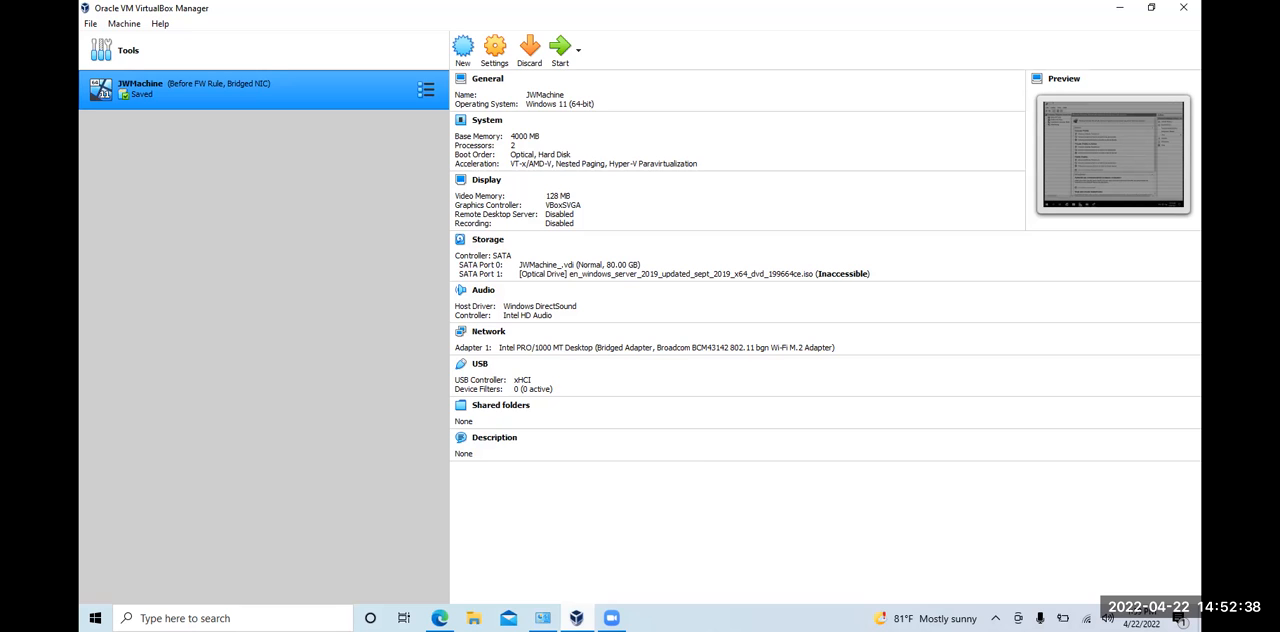
left_click(556, 50)
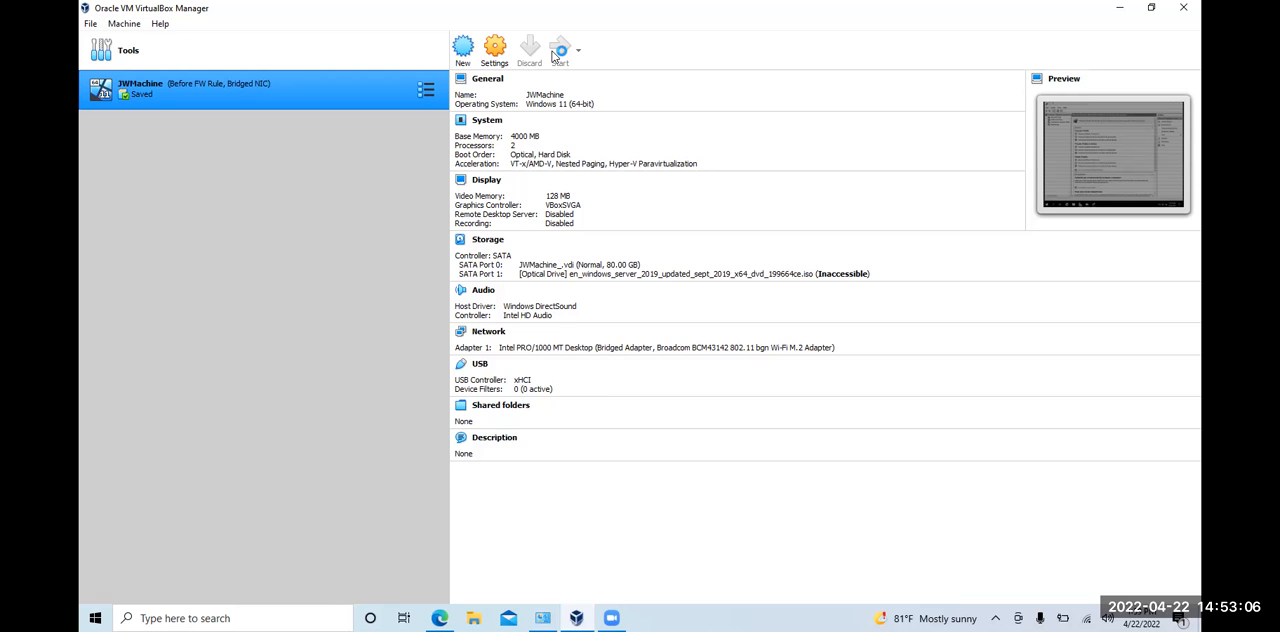
left_click(553, 53)
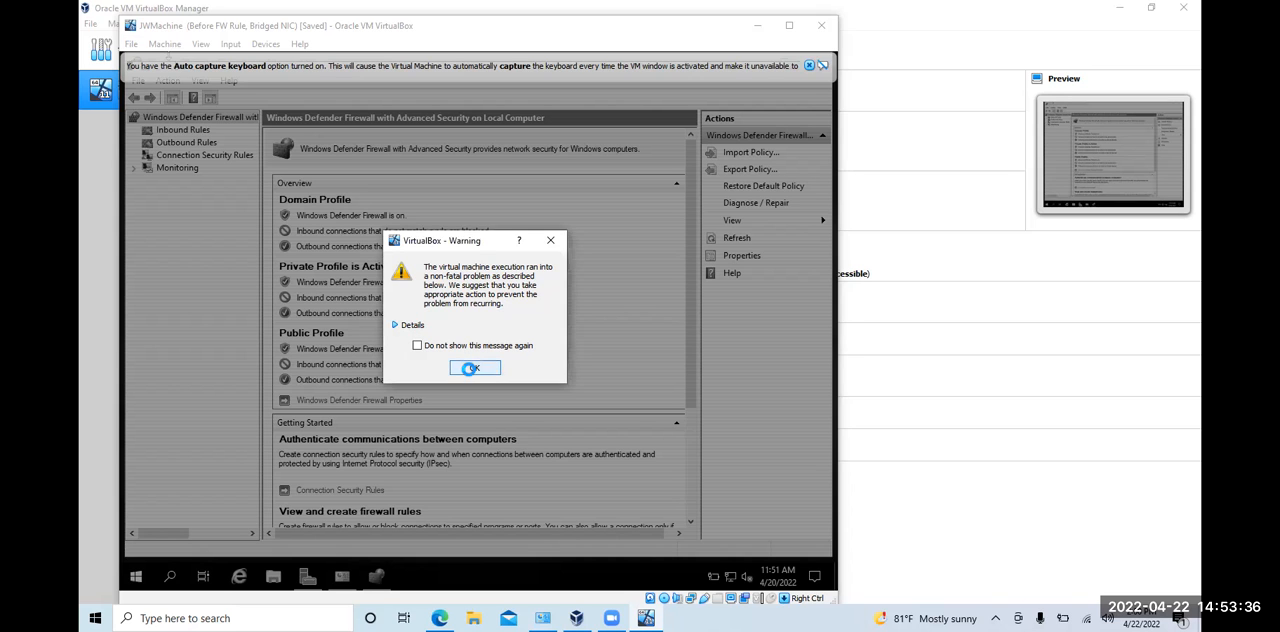
left_click(469, 368)
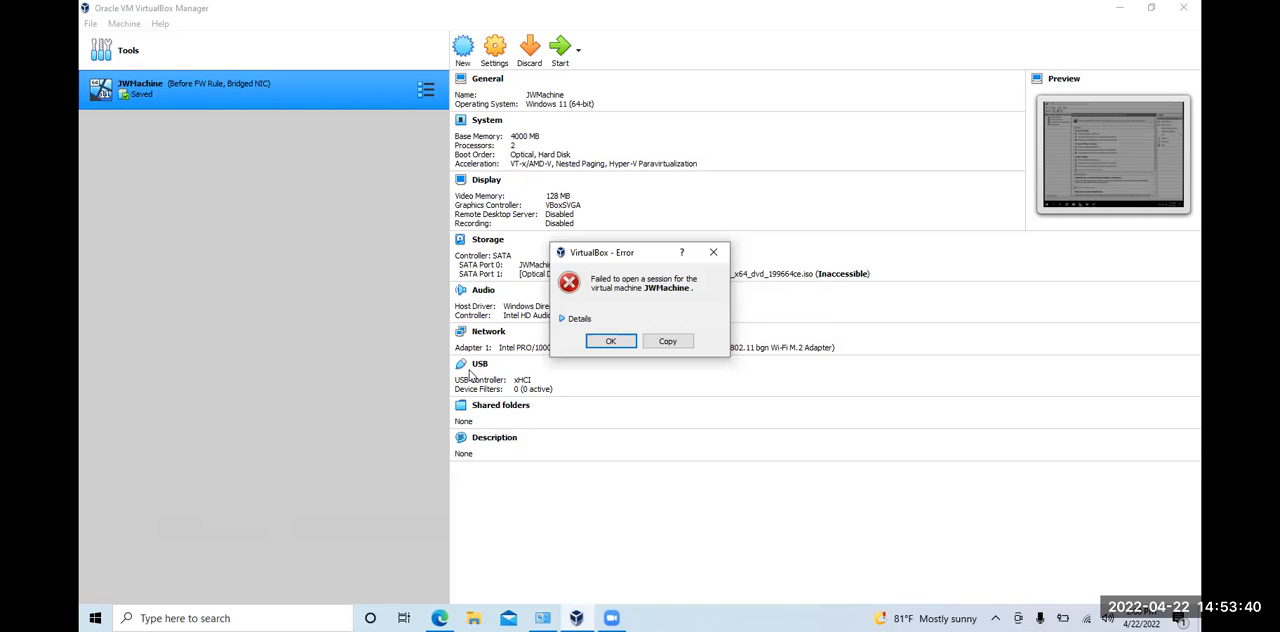
left_click(573, 319)
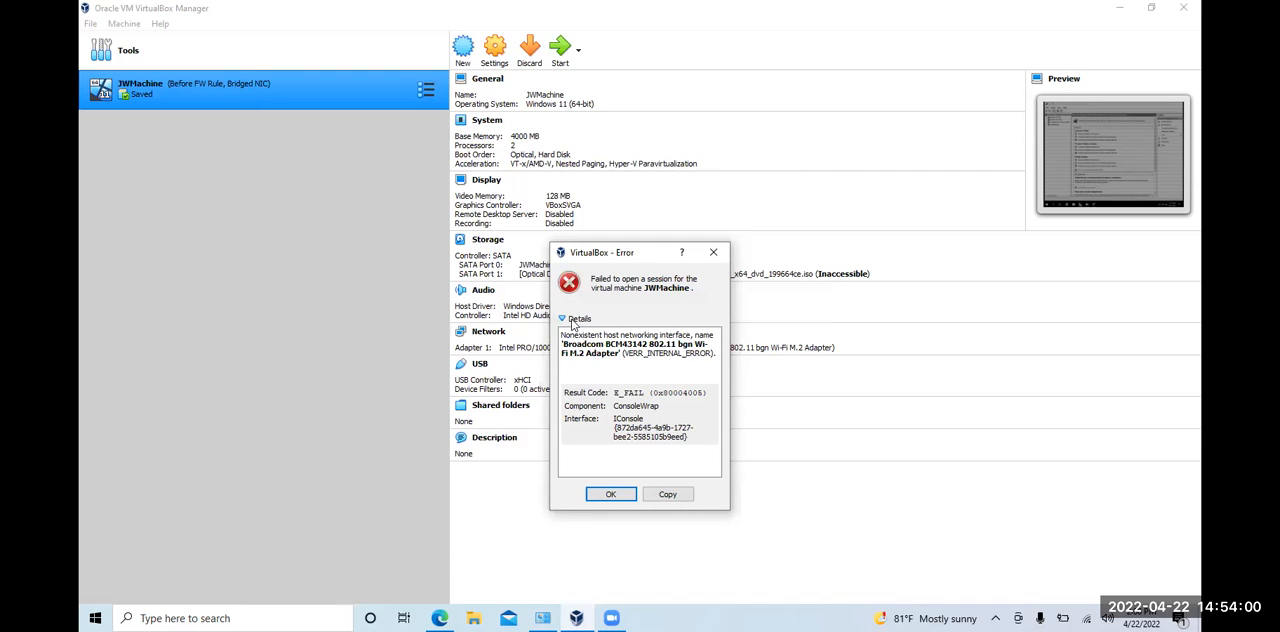
left_click(612, 494)
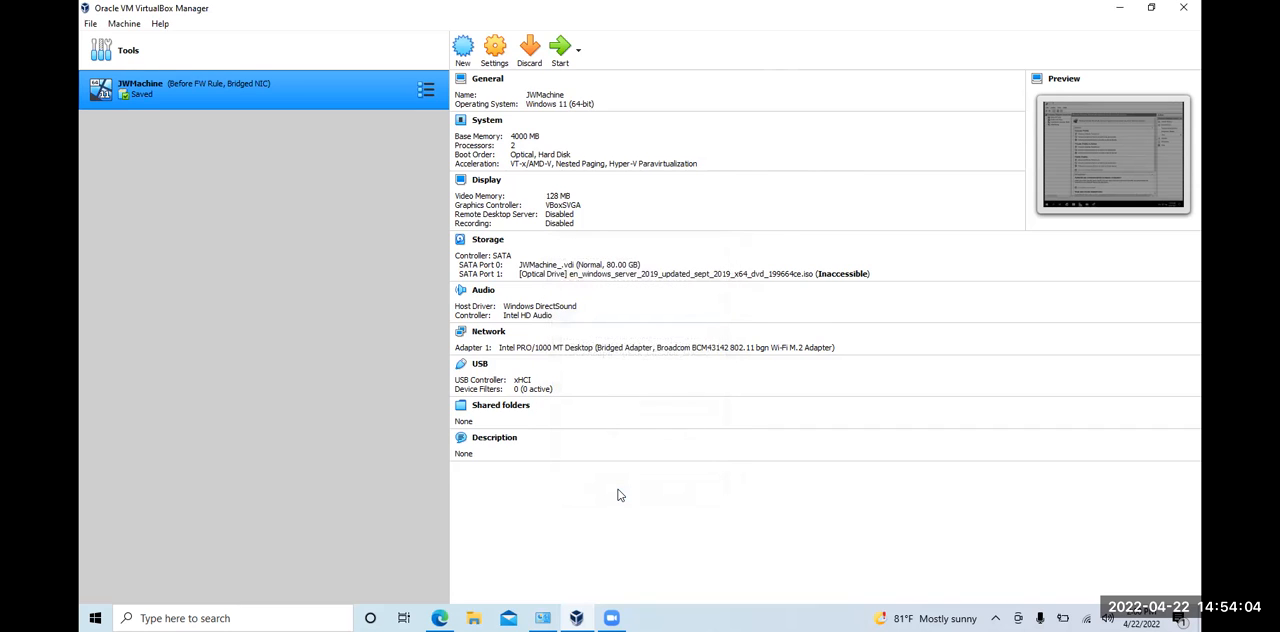
Open JWMachine's network settings and check which host interfaces are available for Adapter 1
left_click(490, 45)
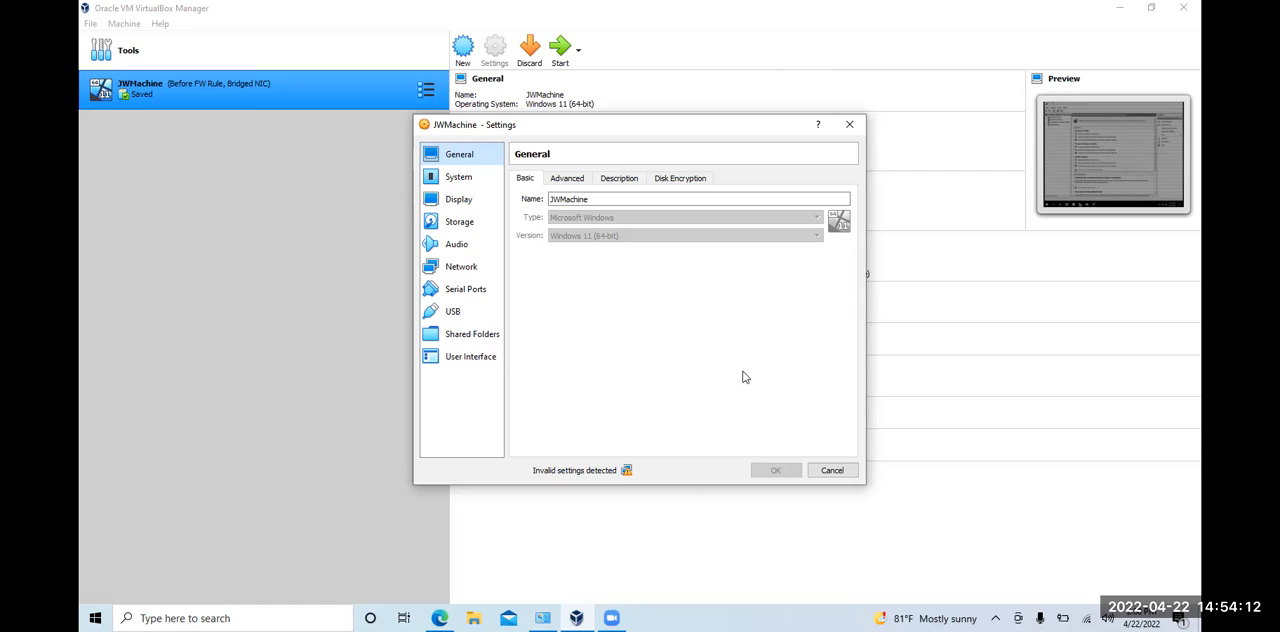
left_click(477, 270)
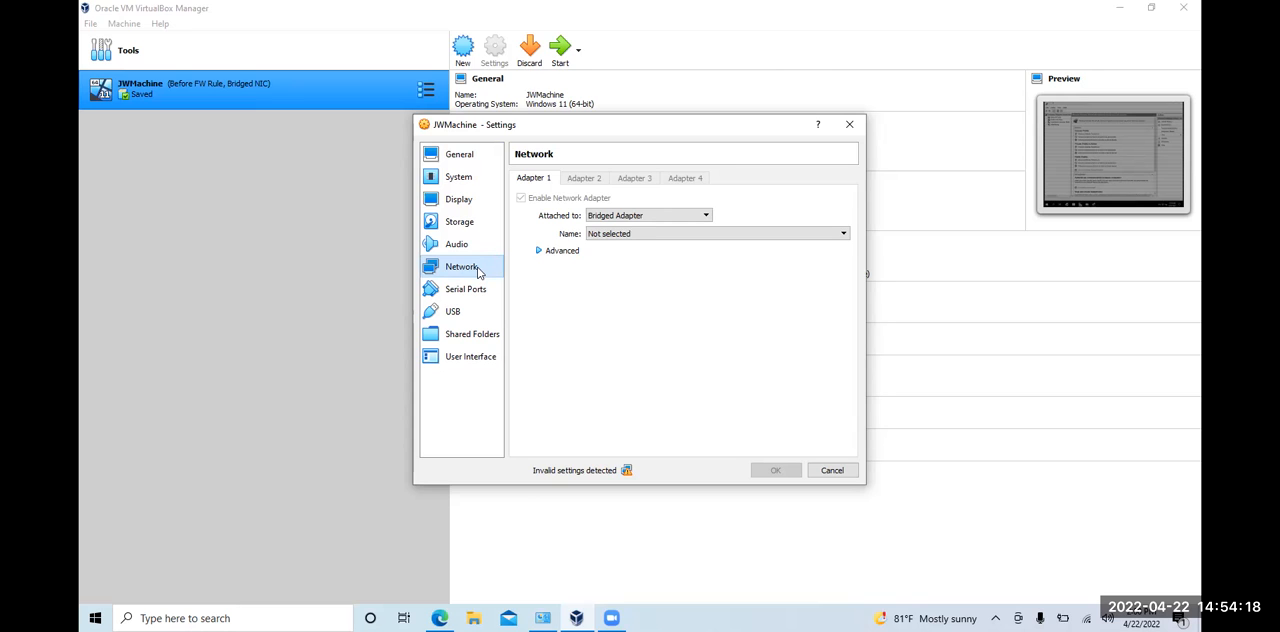
left_click(648, 236)
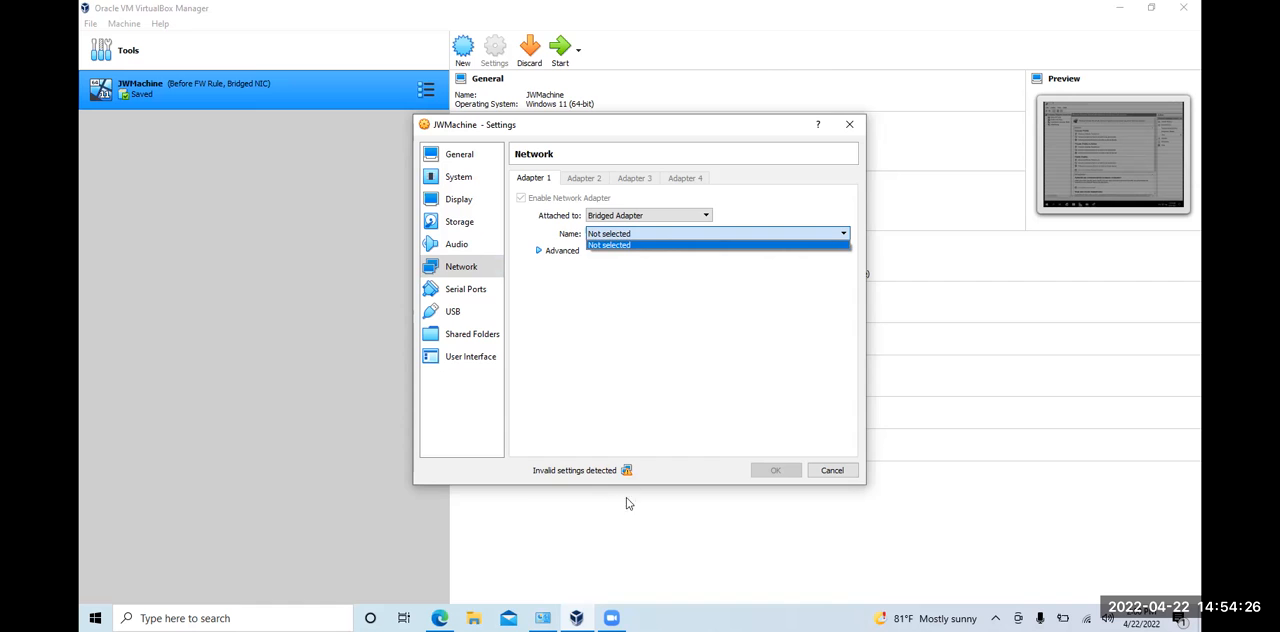
Try attaching Adapter 1 to Internal Network and switch it back to Bridged Adapter
left_click(645, 215)
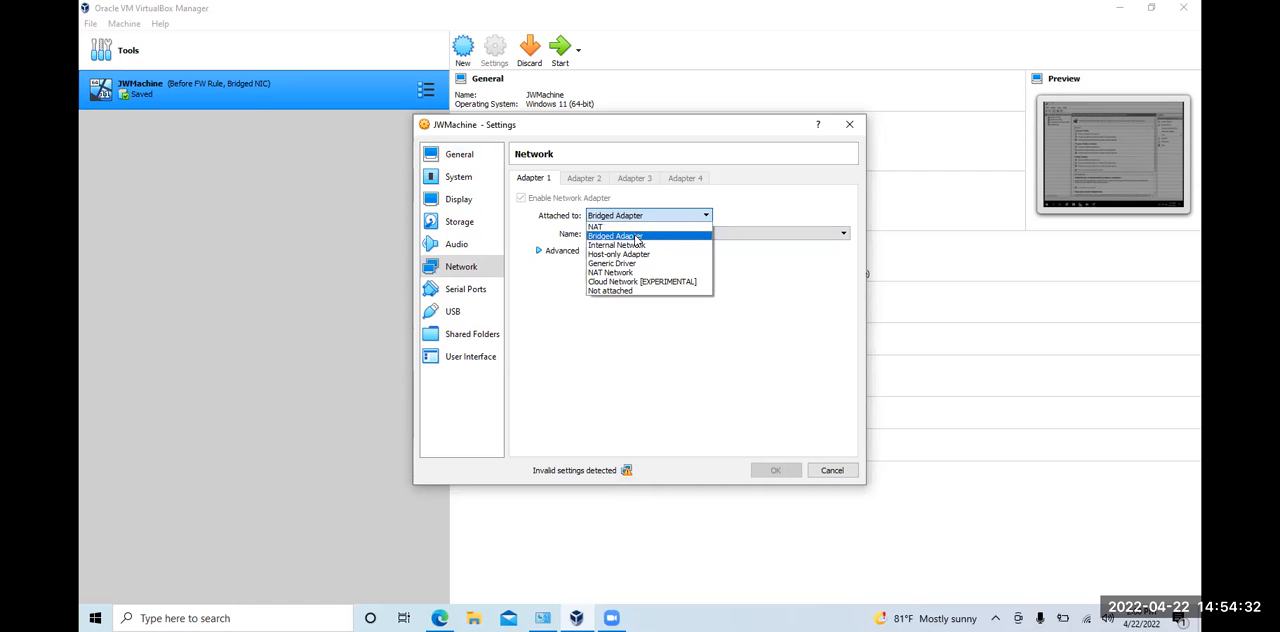
left_click(636, 237)
left_click(634, 220)
left_click(631, 245)
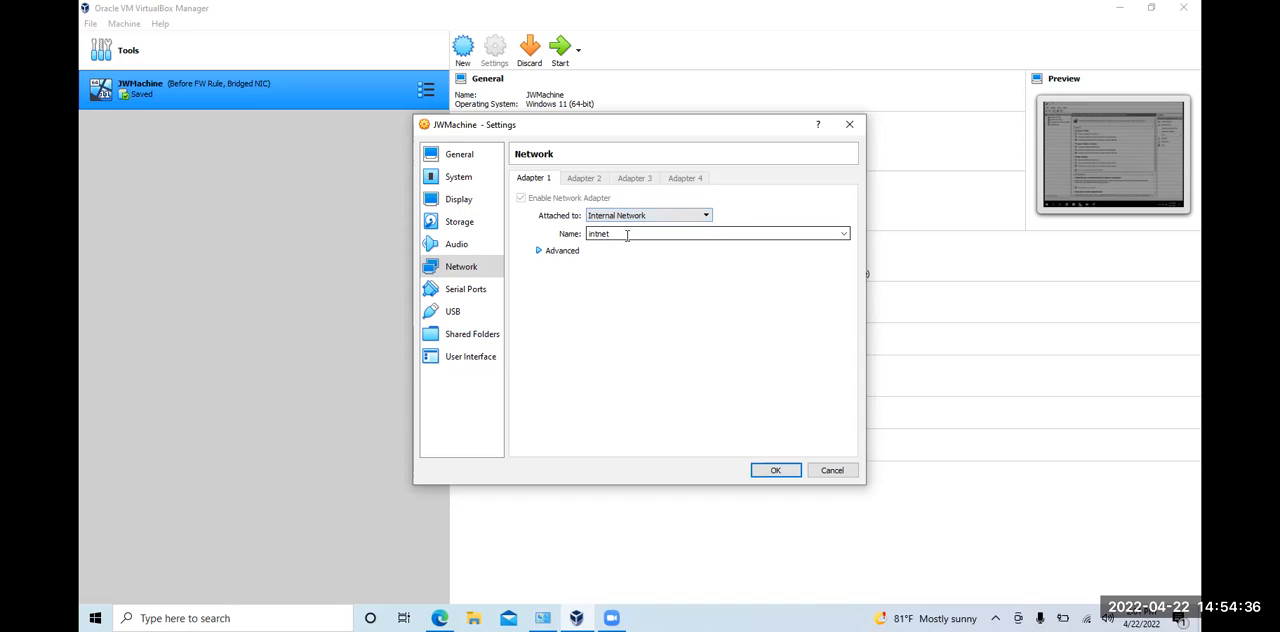
left_click(630, 216)
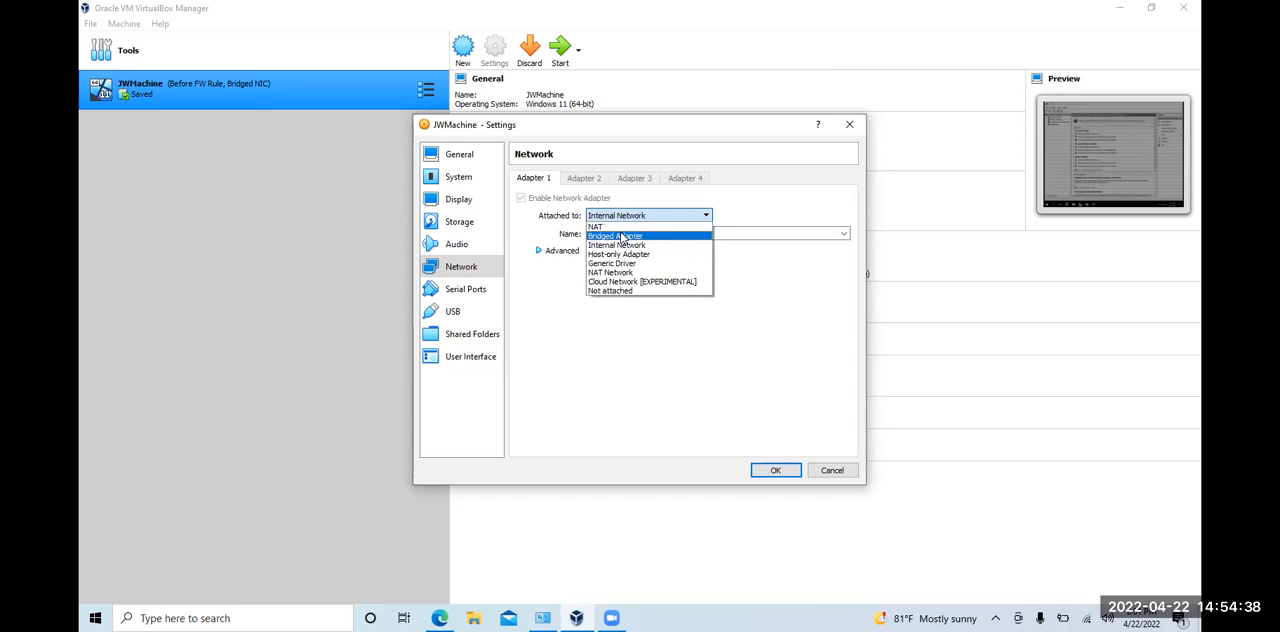
left_click(622, 237)
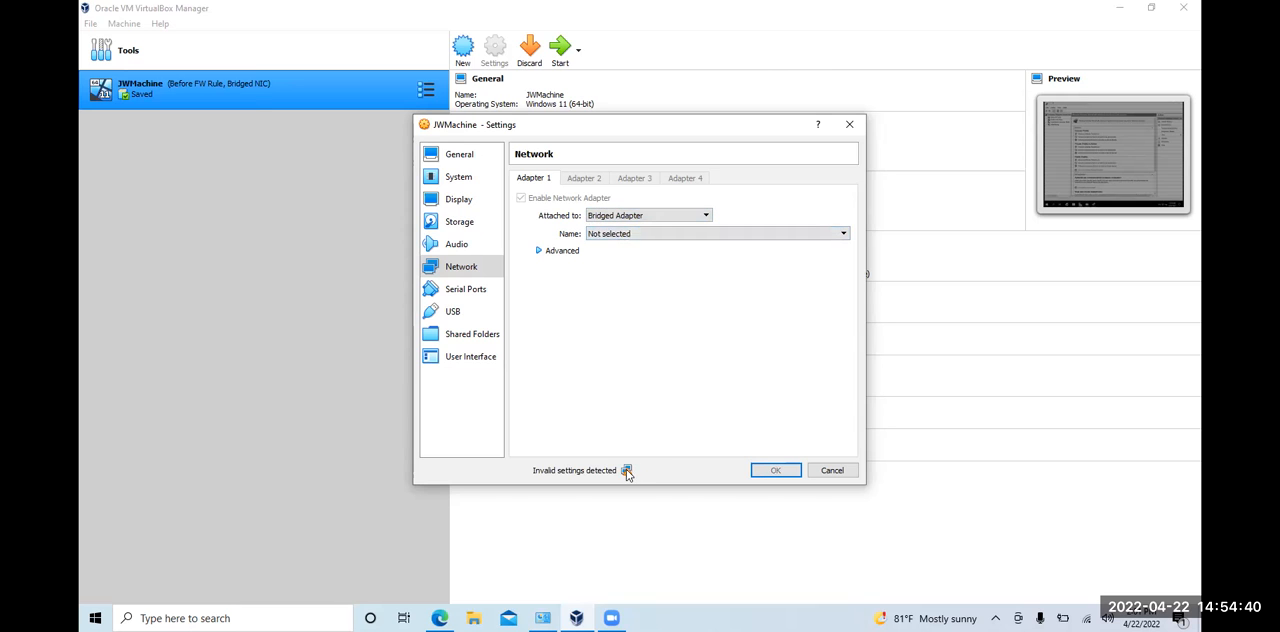
Examine the invalid settings notice and Adapter 1's advanced options, and close the settings without saving
mouse_move(627, 471)
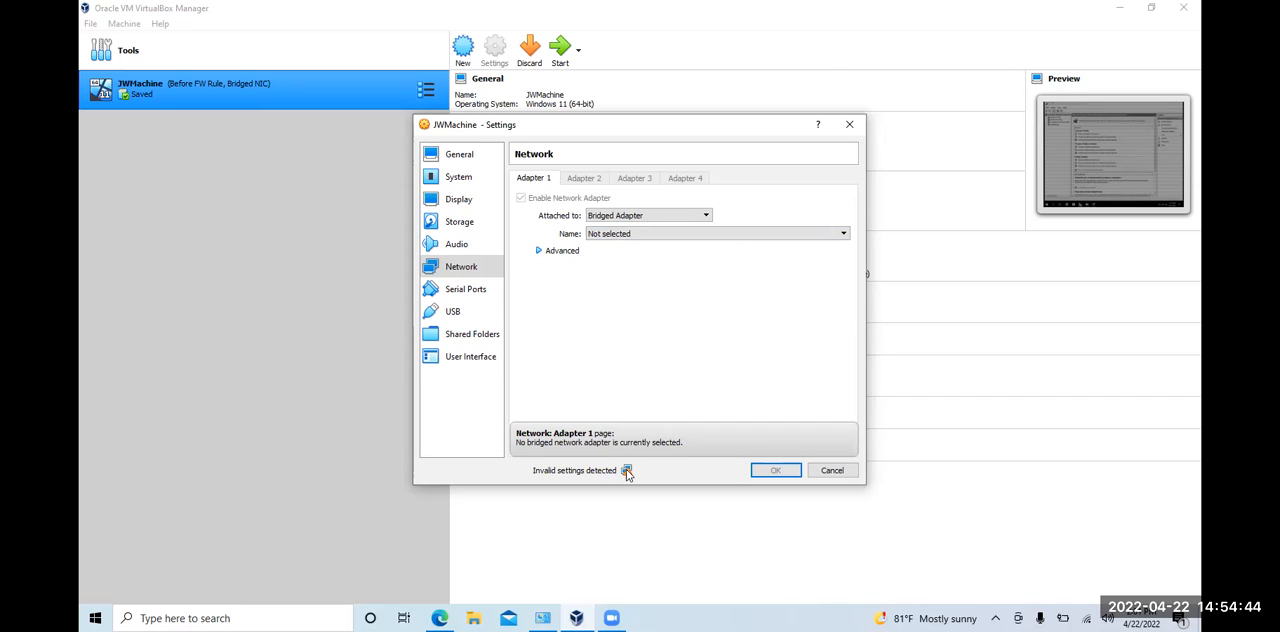
left_click(565, 257)
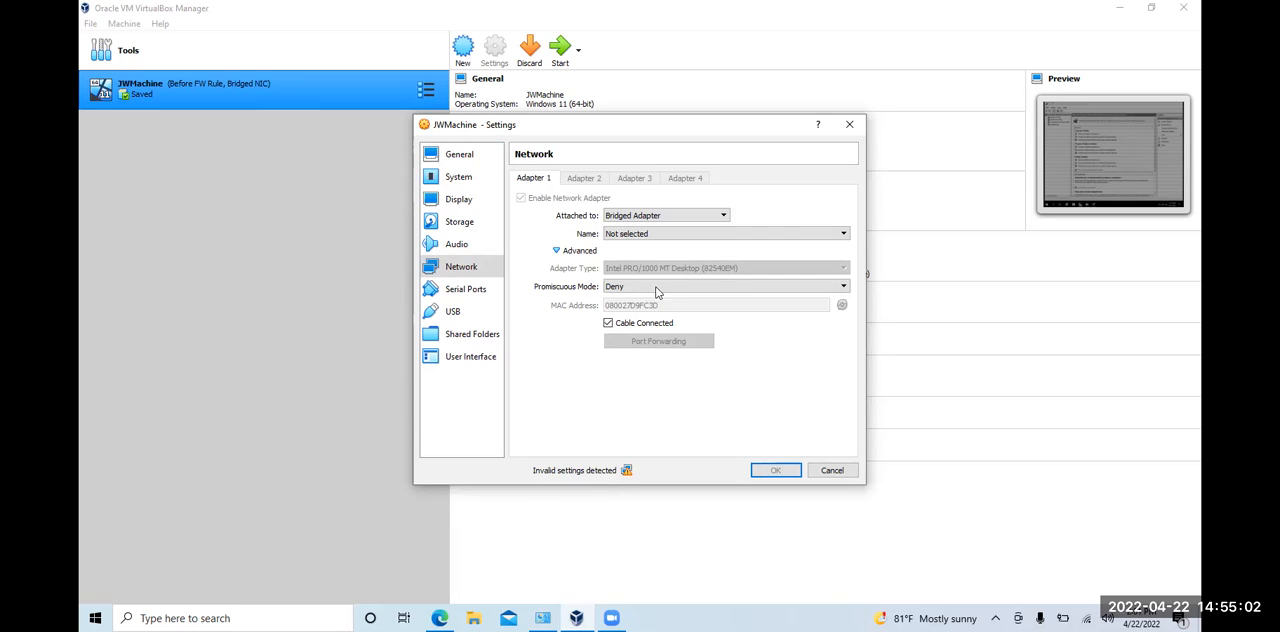
mouse_move(720, 266)
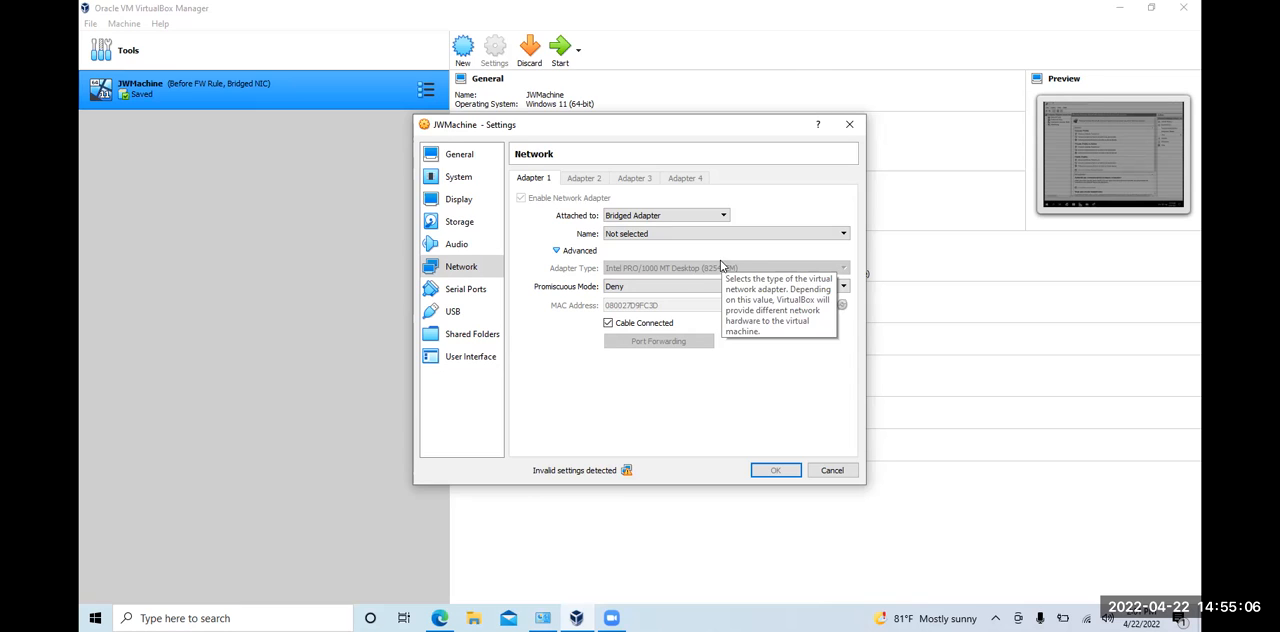
left_click(832, 471)
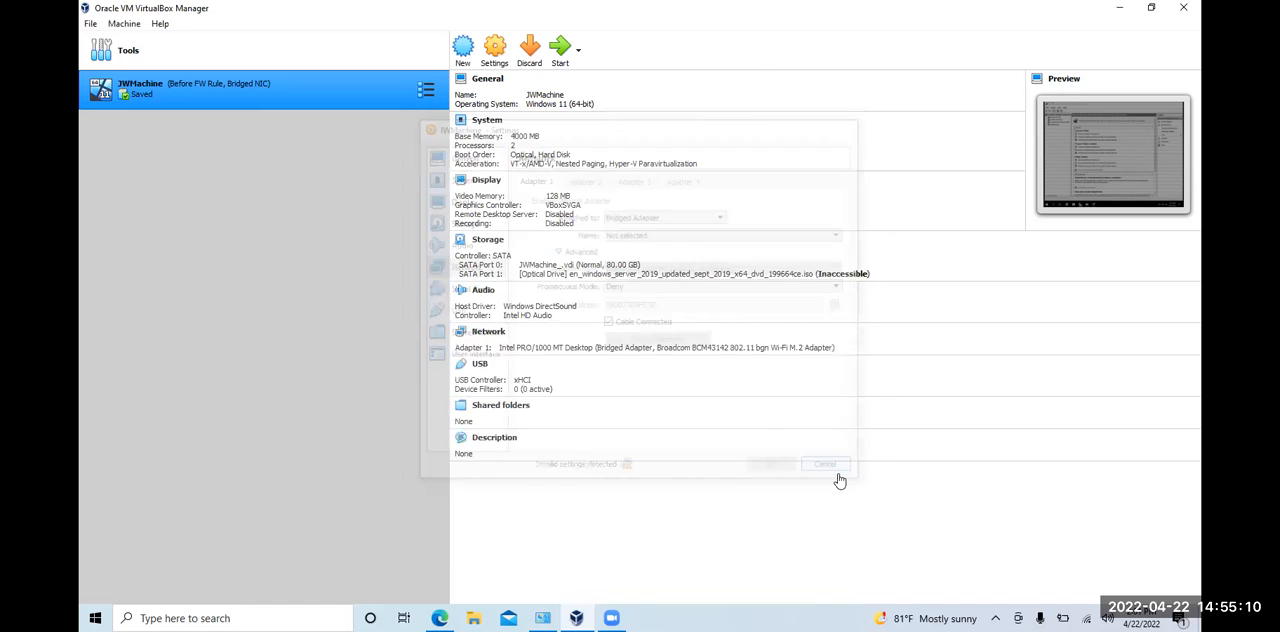